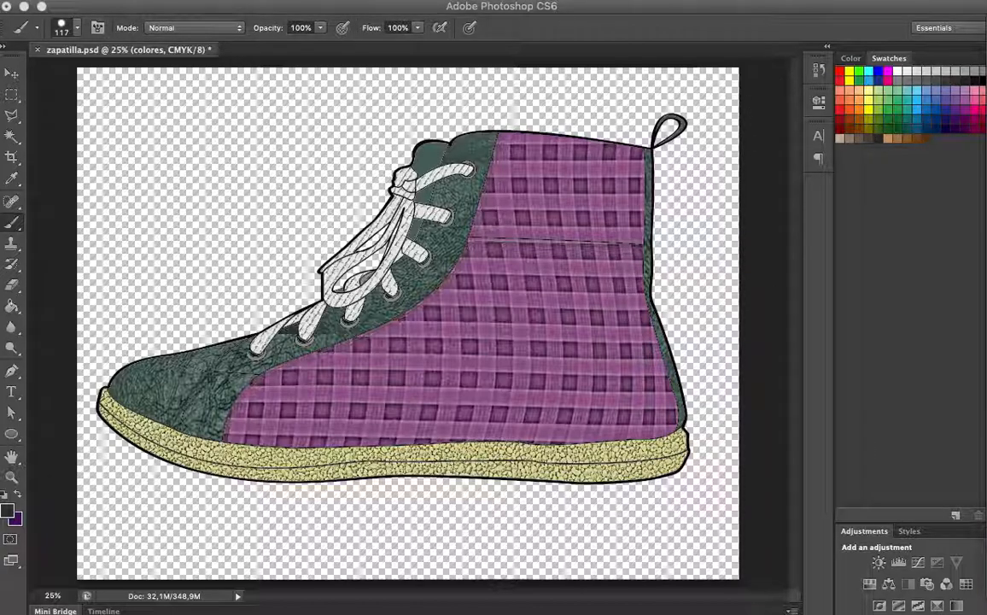
Step: Add a new layer directly below zapato1 and name it "sombras"
left_click(358, 1)
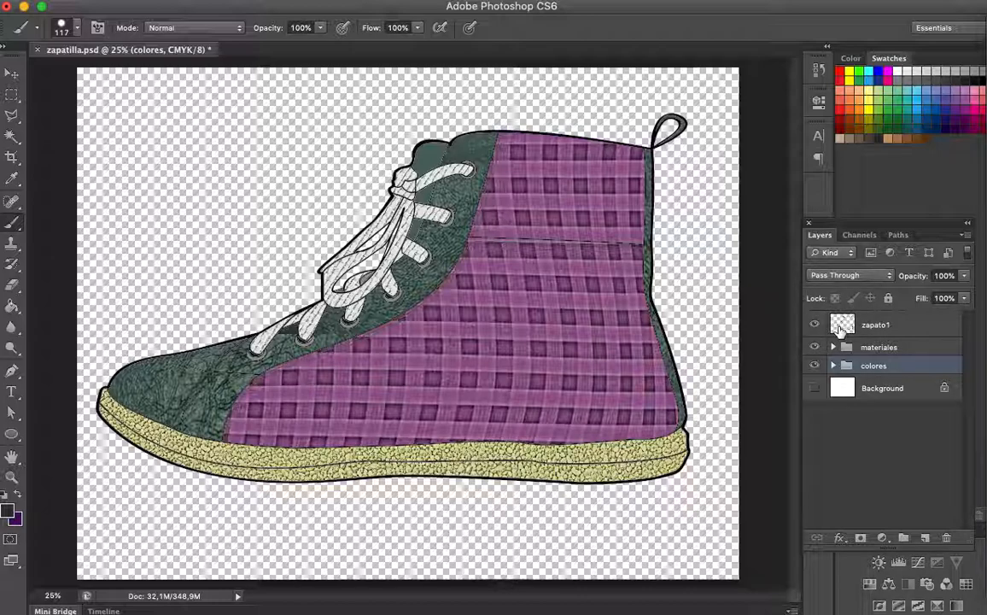
left_click(889, 325)
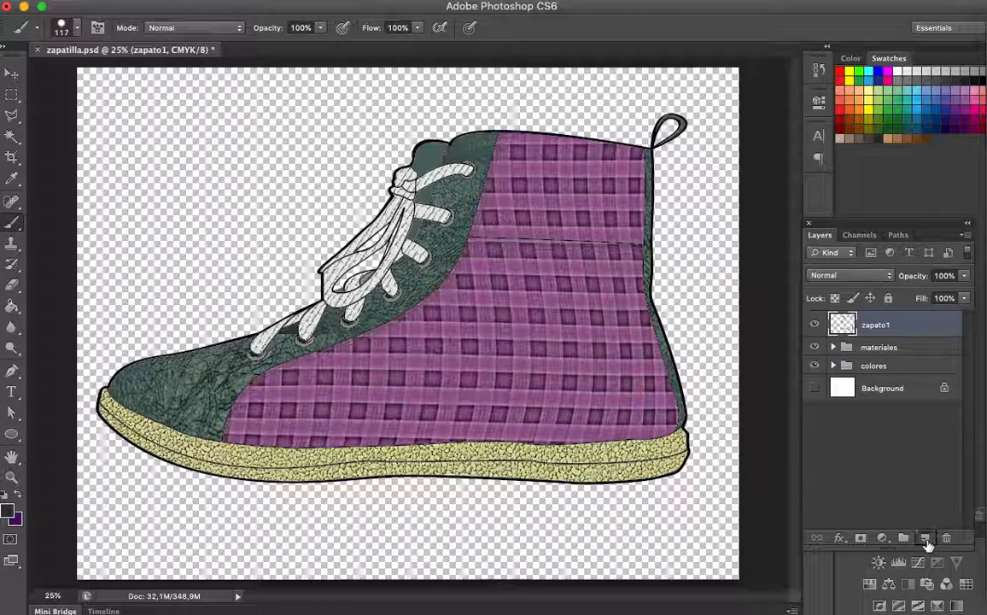
left_click(925, 537)
left_click_drag(905, 323, 910, 357)
double_click(871, 353)
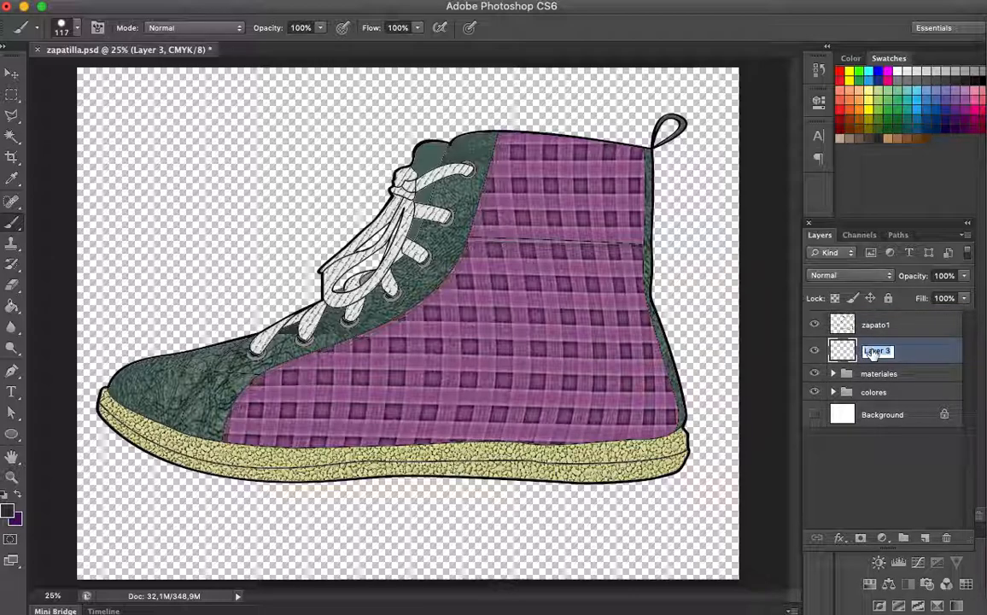
type("sombras")
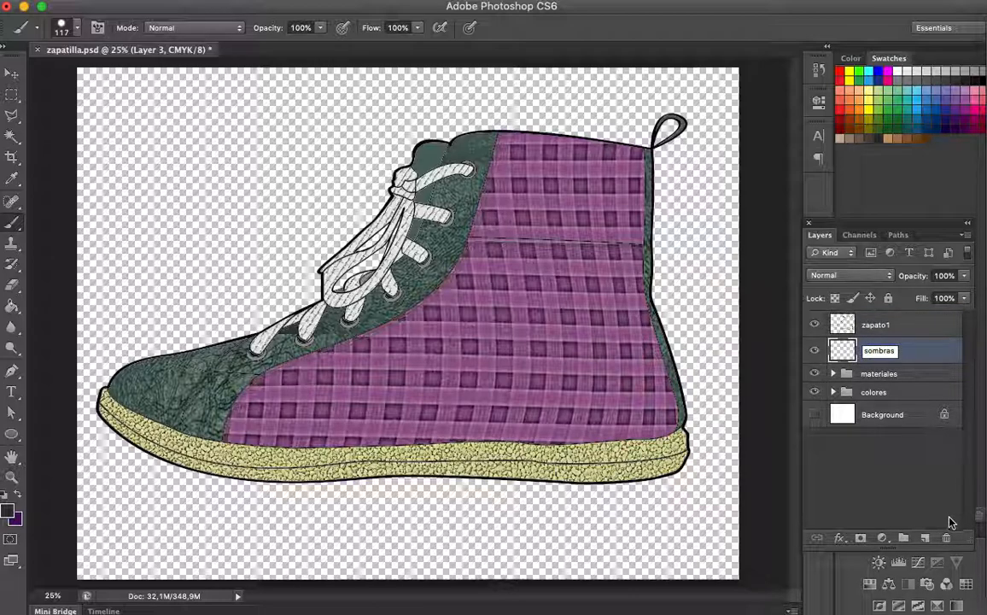
Step: Add another layer between zapato1 and sombras and name it "luces"
left_click(925, 537)
double_click(873, 351)
key("BackSpace")
type("lueces")
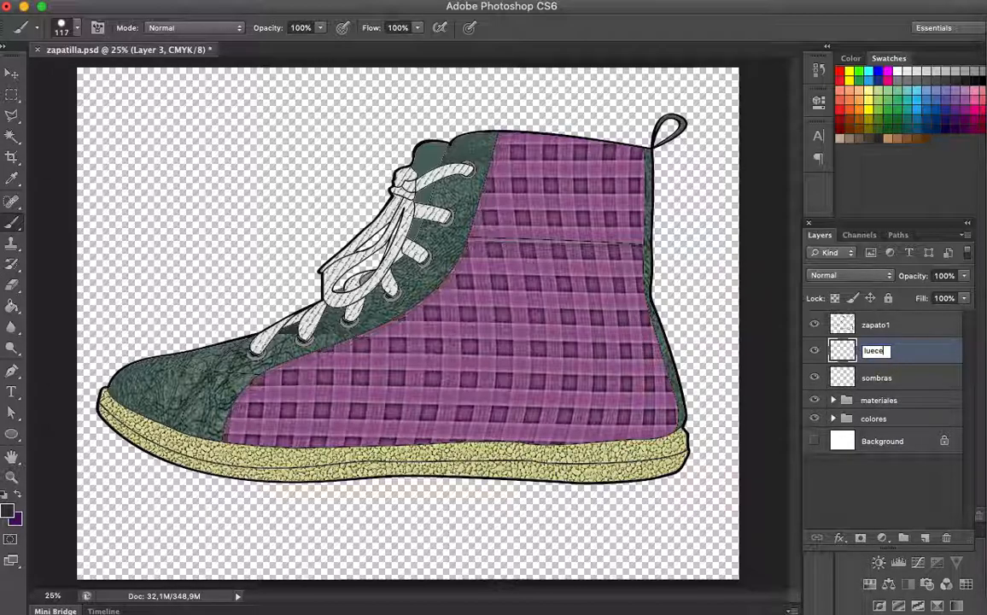
key("BackSpace")
key("BackSpace")
key("BackSpace")
key("BackSpace")
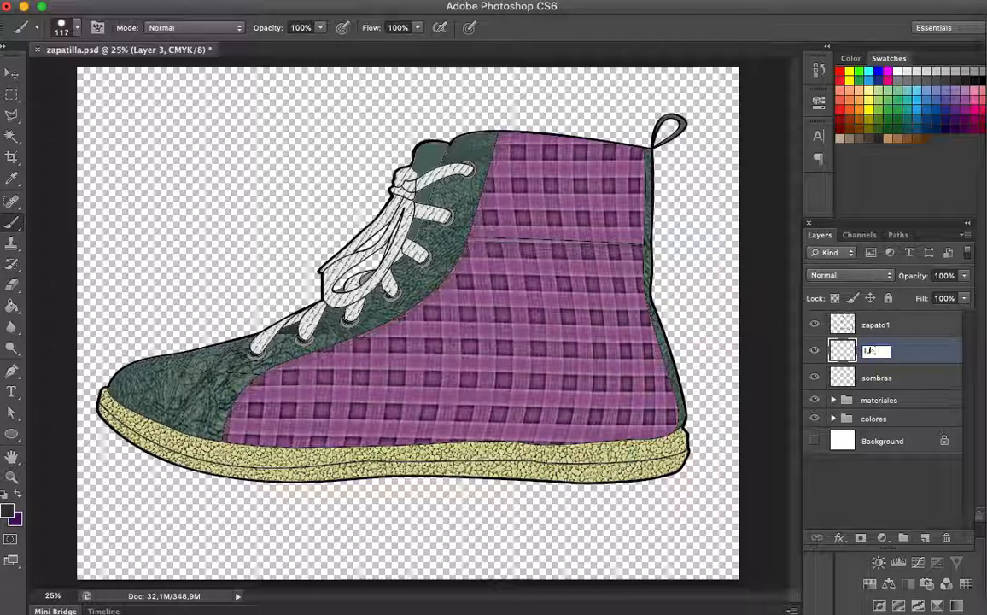
type("ces")
left_click(896, 494)
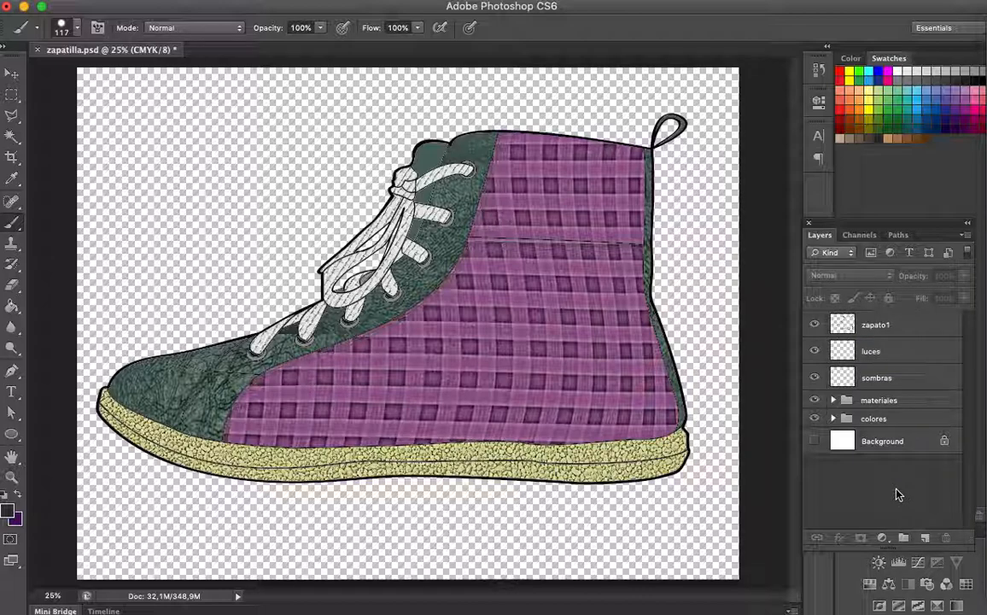
Step: Select the purple plaid side panels of the shoe with the Magic Wand, sampling the zapato1 layer
left_click(877, 329)
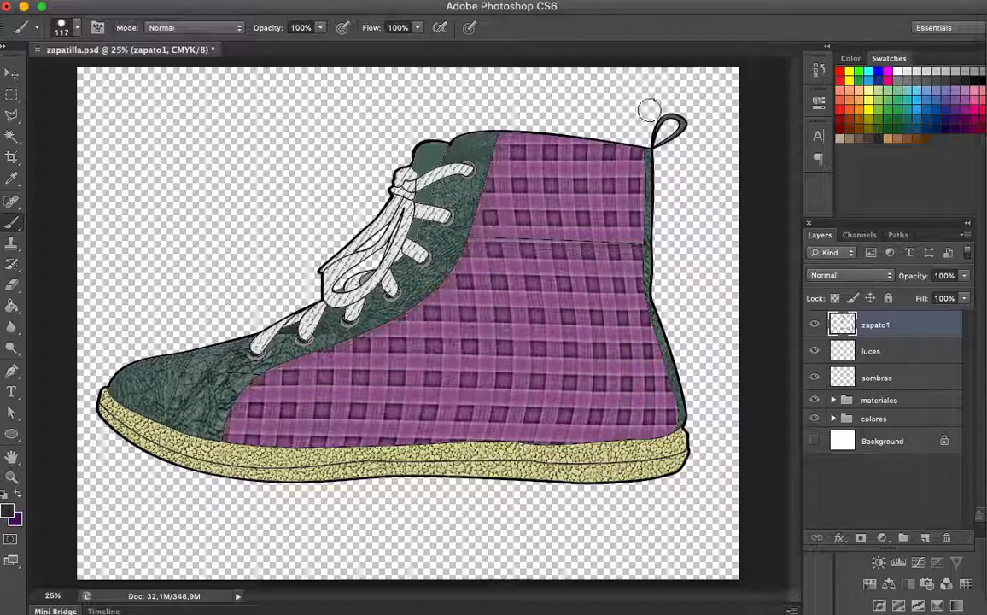
left_click(11, 137)
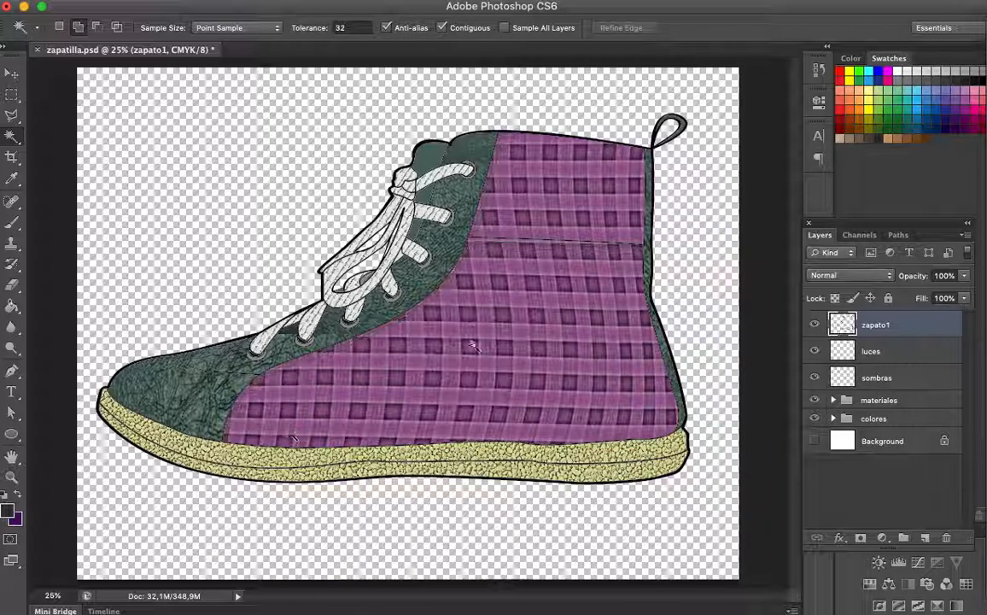
left_click(583, 223)
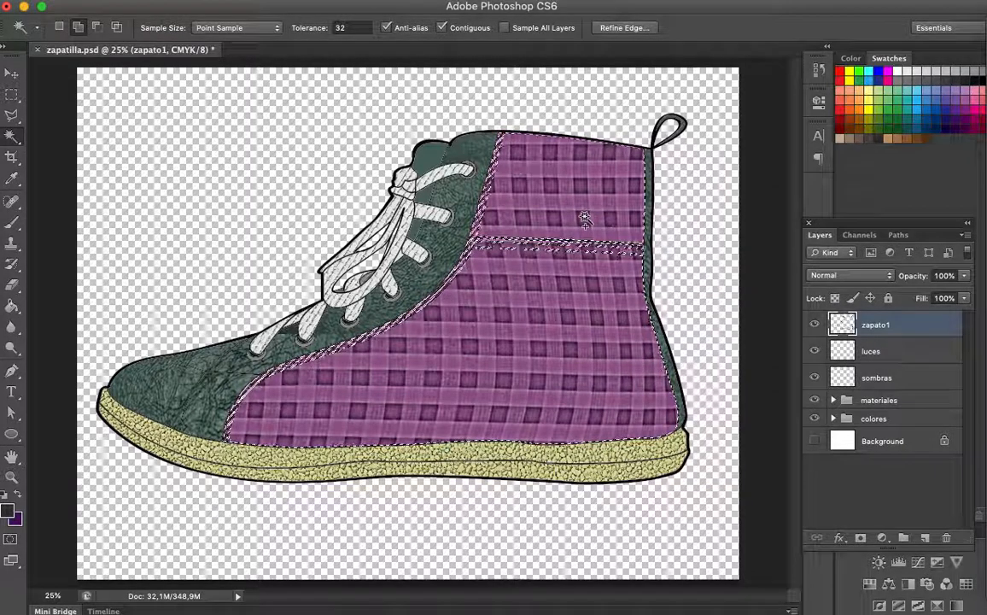
Step: Make sombras the active layer and set the foreground colour to dark purple 310230
left_click(875, 379)
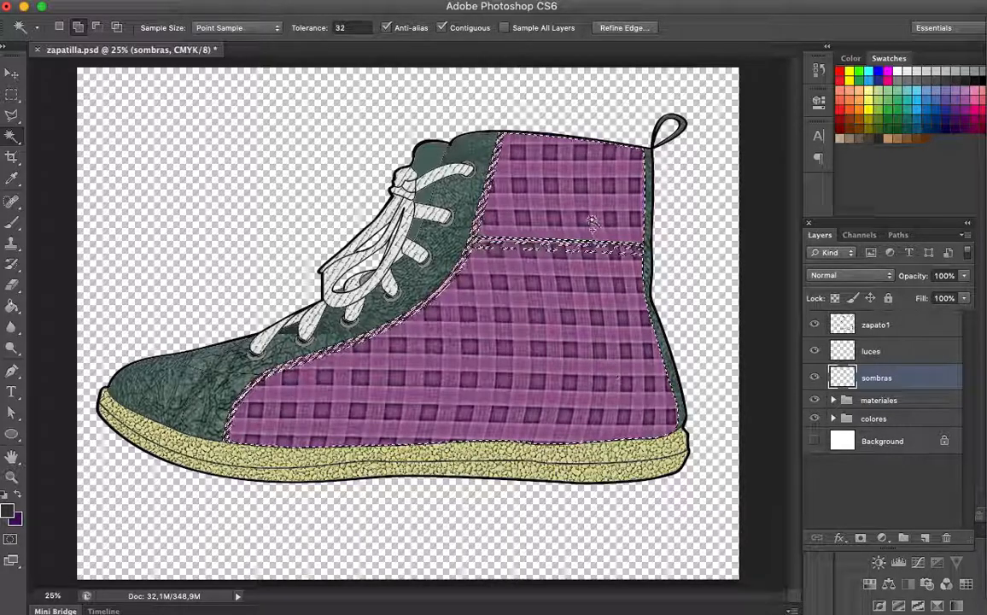
left_click(965, 128)
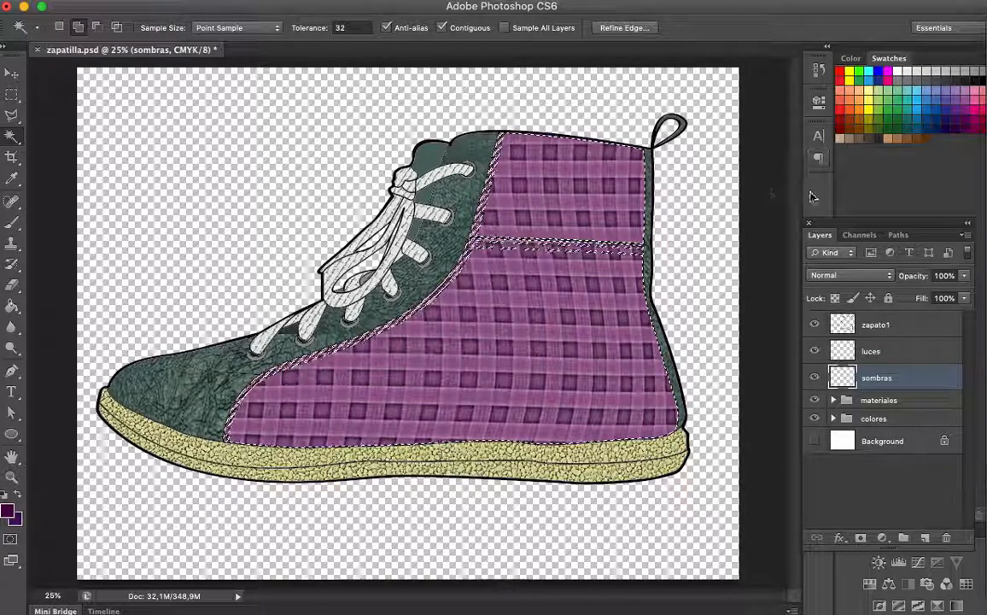
left_click(9, 513)
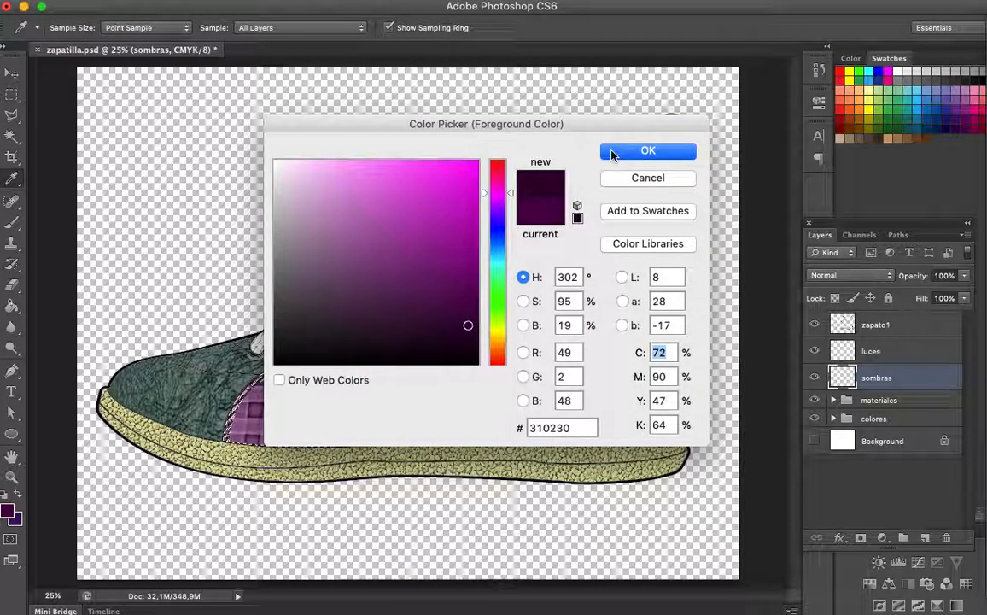
left_click(612, 154)
key("w")
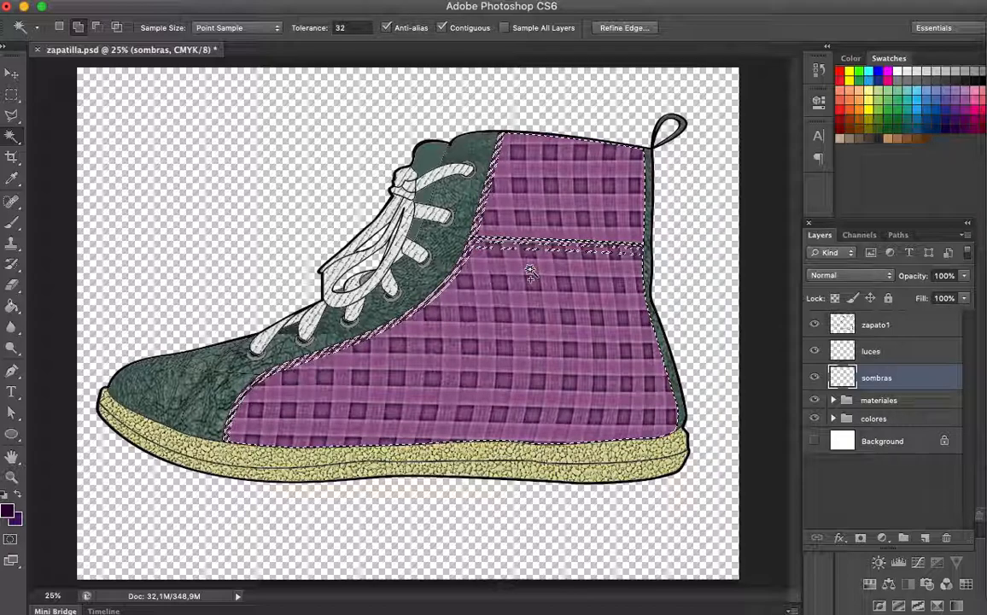
Step: Set up the Brush tool with a soft round tip, 321 px in size and 0% hardness
left_click(12, 224)
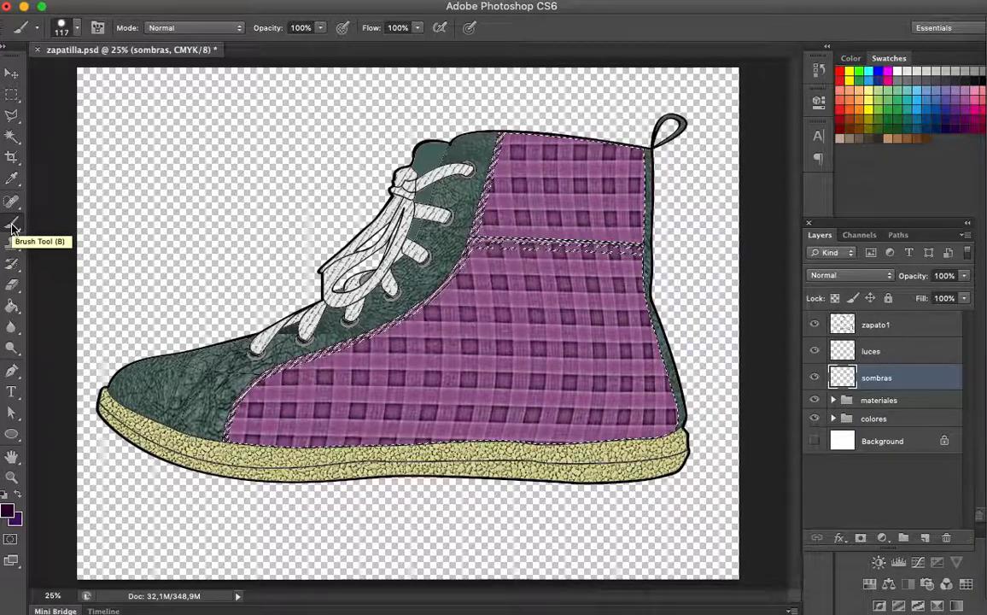
left_click(78, 30)
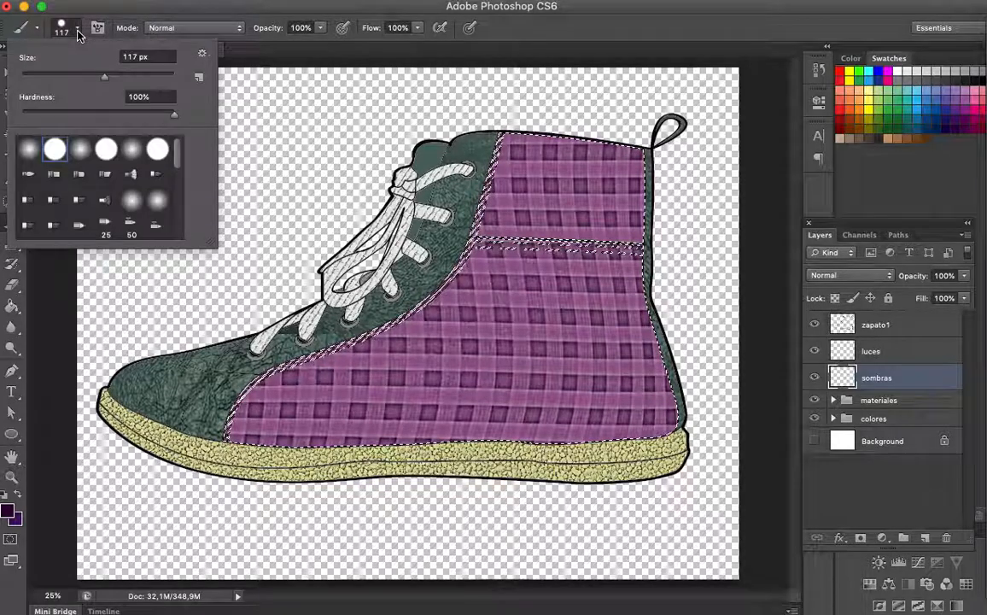
left_click(29, 150)
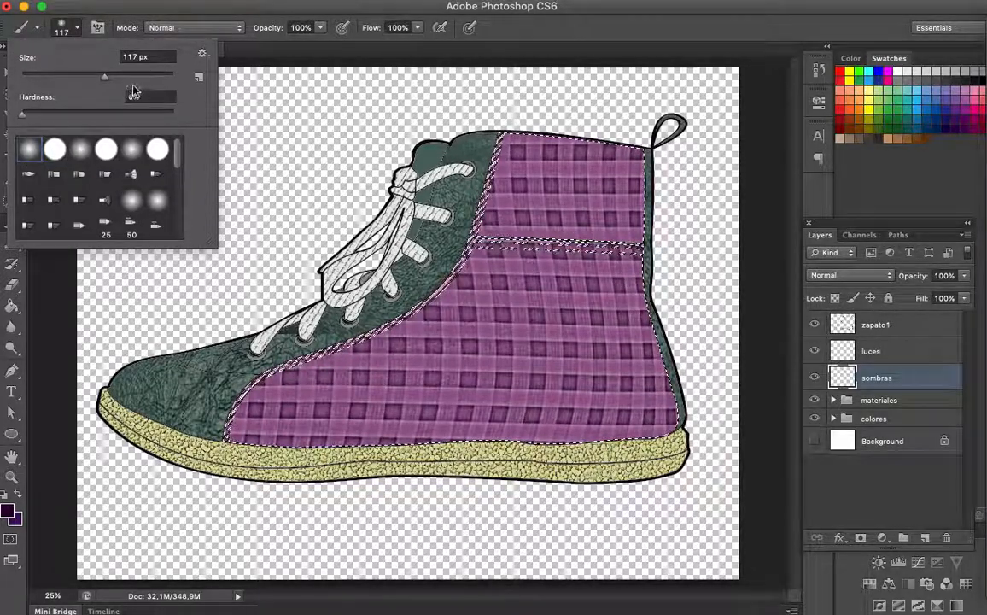
left_click_drag(107, 76, 134, 77)
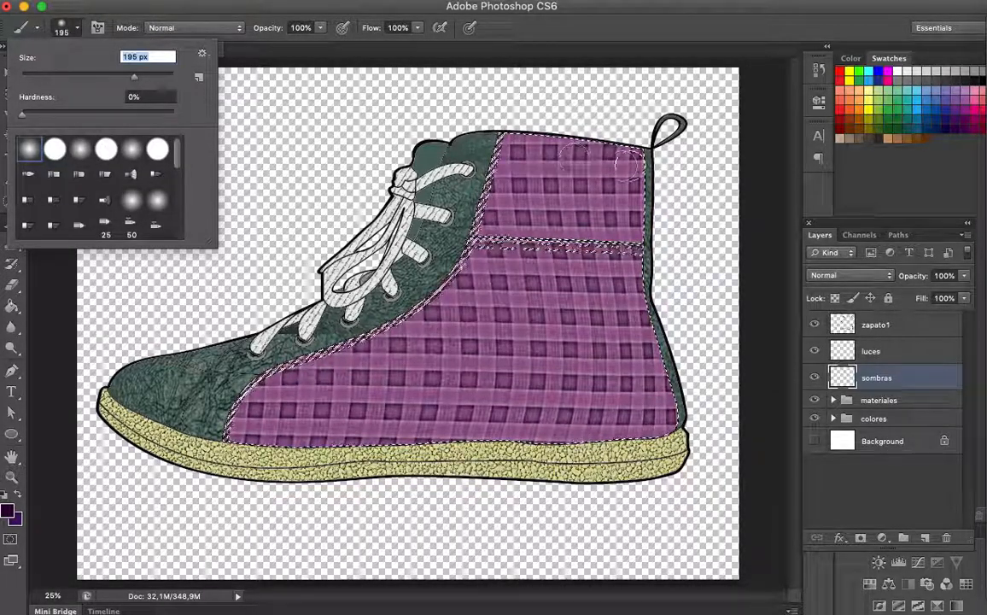
left_click_drag(134, 77, 145, 76)
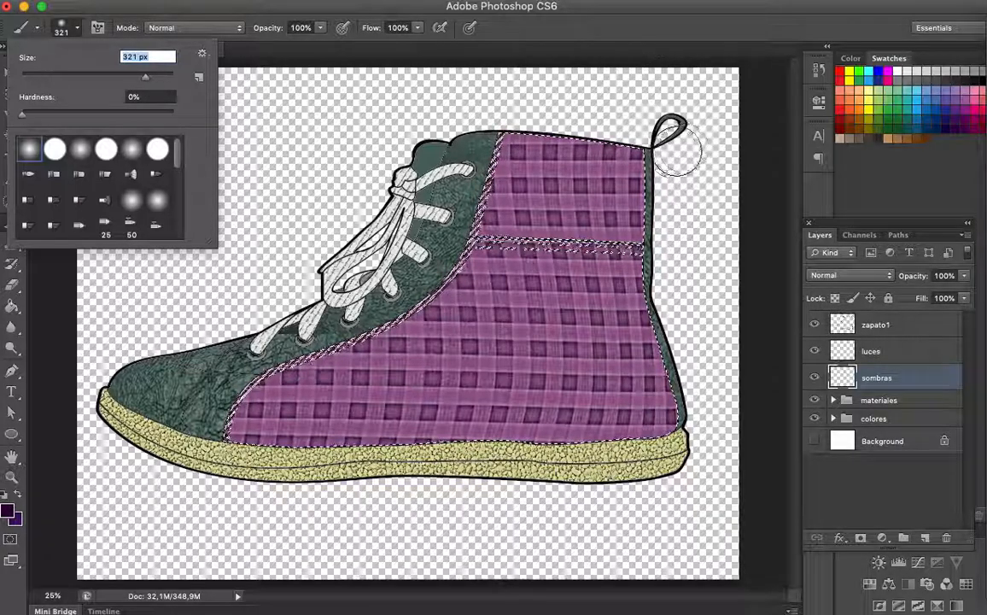
key("Return")
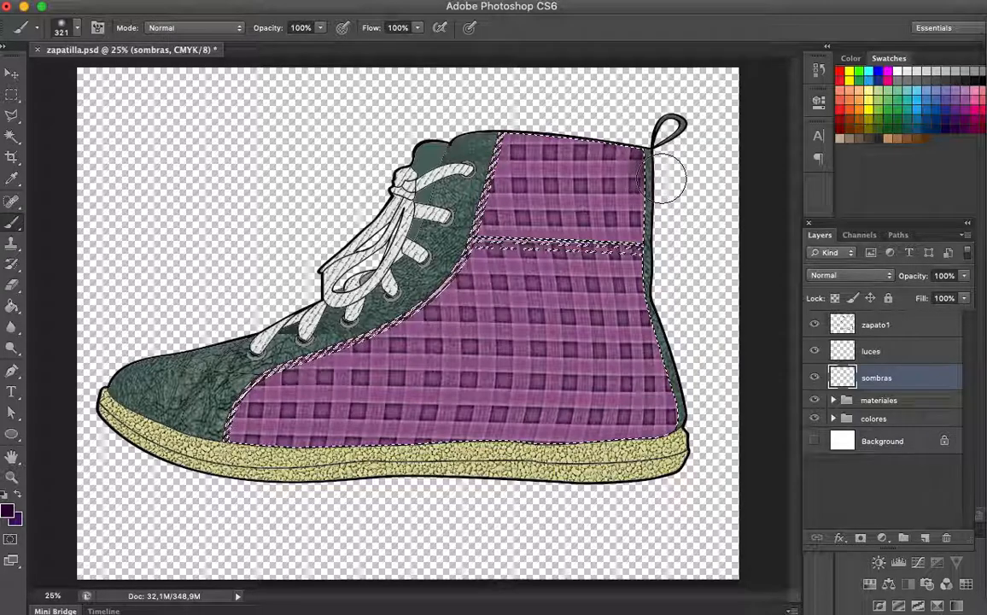
Step: Paint dark purple shadows on the sombras layer along the heel and sole edges of the selected plaid panels
left_click_drag(671, 150, 663, 237)
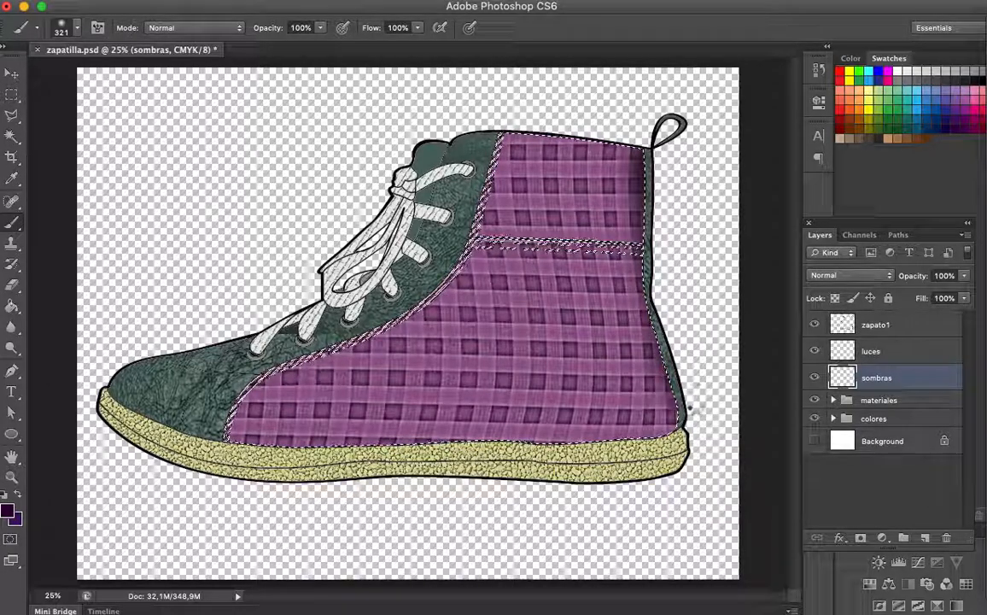
mouse_move(677, 463)
left_mouse_down()
mouse_move(683, 438)
mouse_move(638, 462)
left_mouse_up()
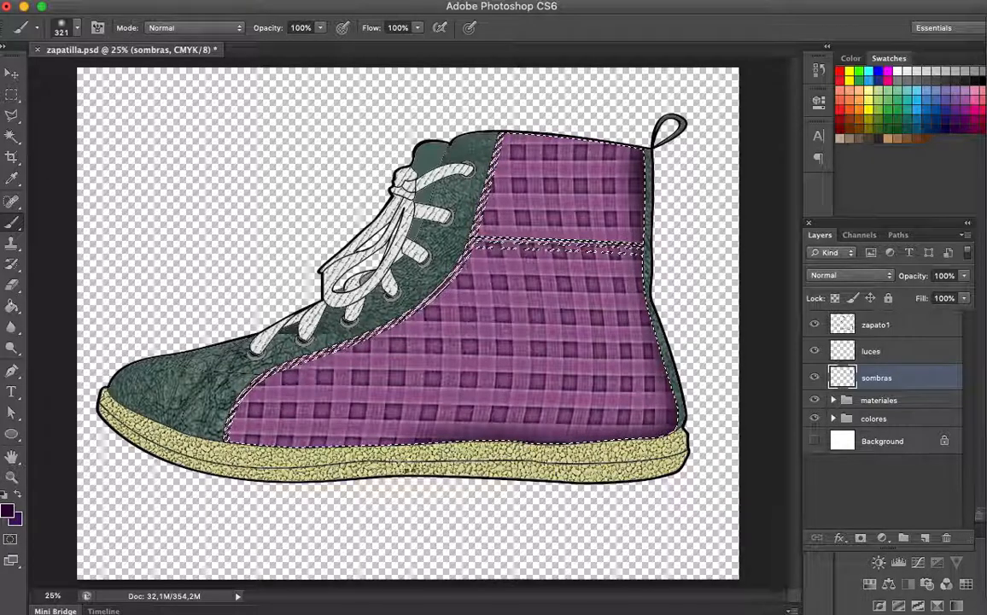
left_click_drag(312, 460, 276, 456)
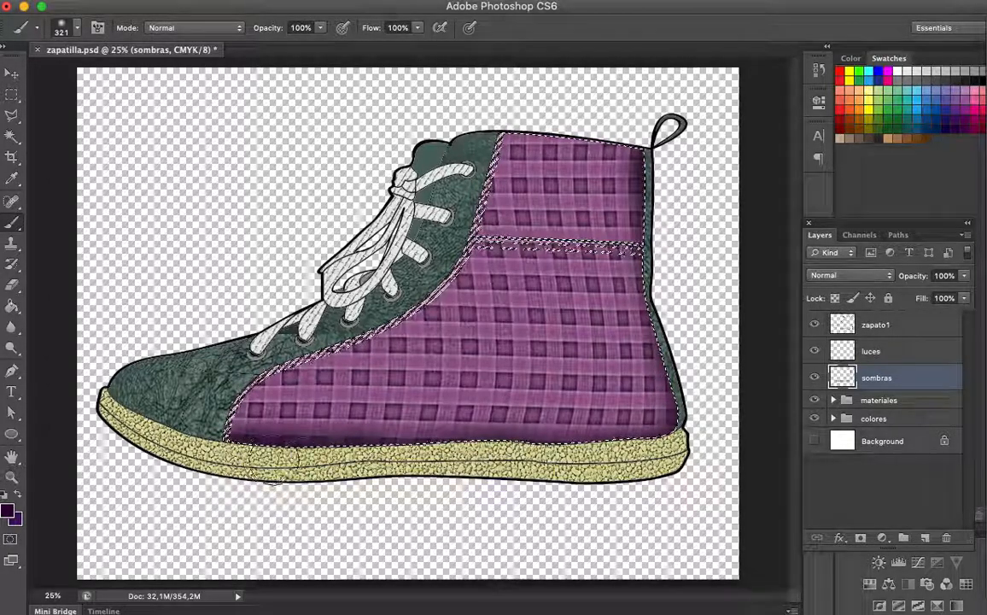
mouse_move(344, 463)
left_mouse_down()
mouse_move(658, 445)
mouse_move(683, 433)
mouse_move(691, 418)
mouse_move(676, 354)
mouse_move(653, 294)
left_mouse_up()
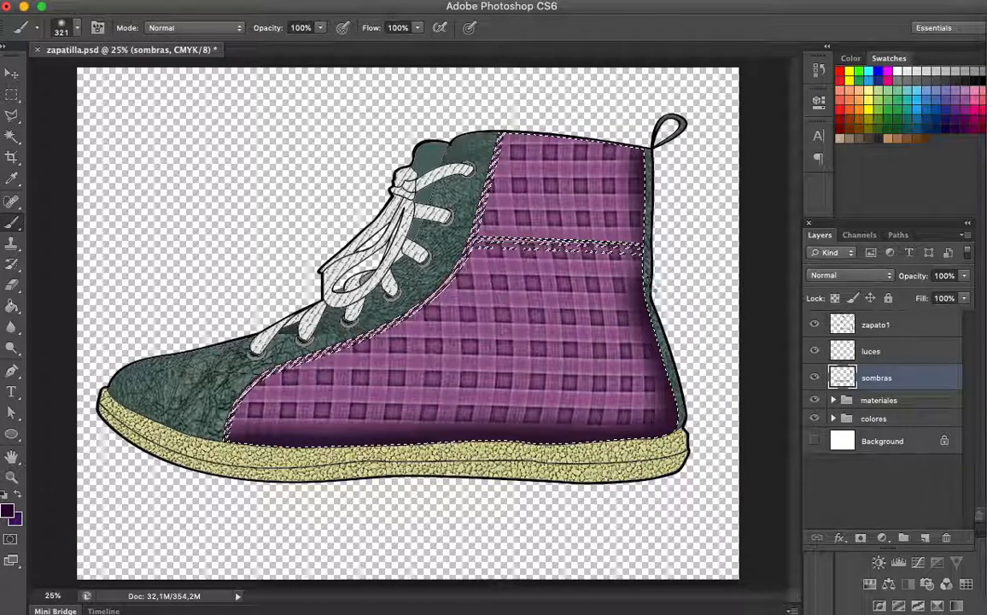
mouse_move(655, 240)
left_mouse_down()
mouse_move(653, 154)
mouse_move(651, 224)
left_mouse_up()
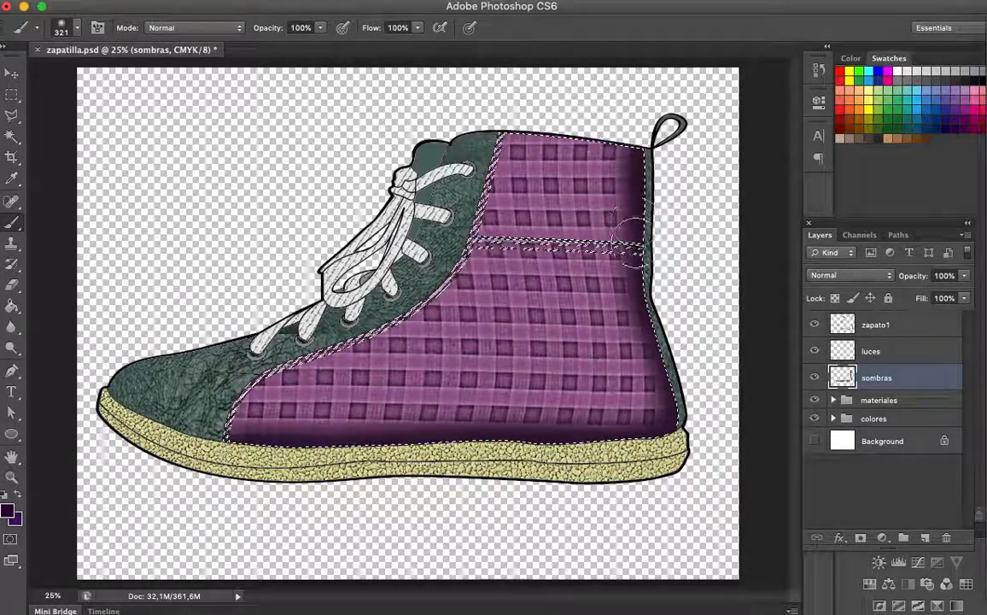
Step: Make luces the active layer and set the foreground colour to a very light lilac
left_click(897, 354)
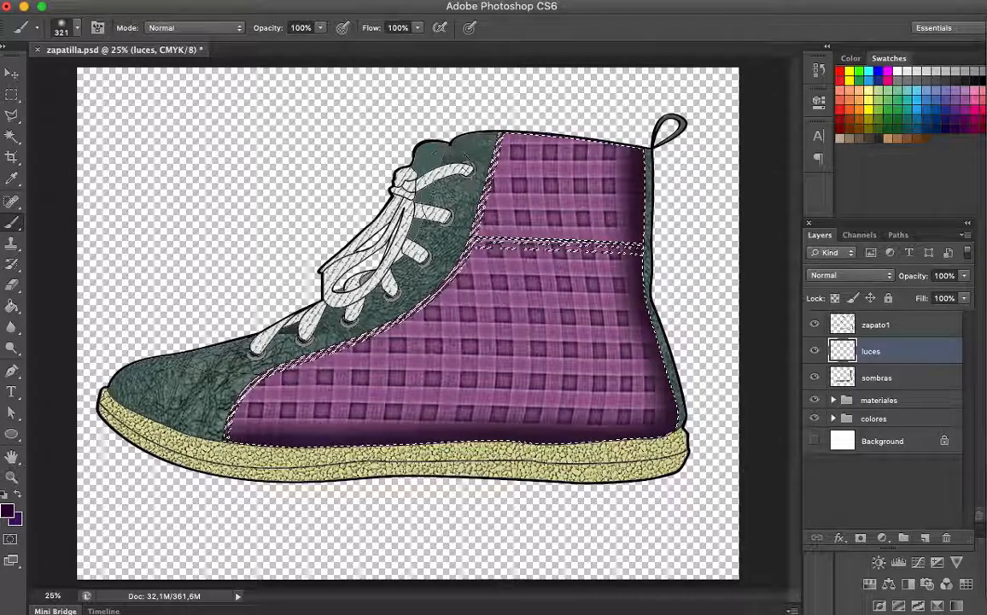
left_click(979, 89)
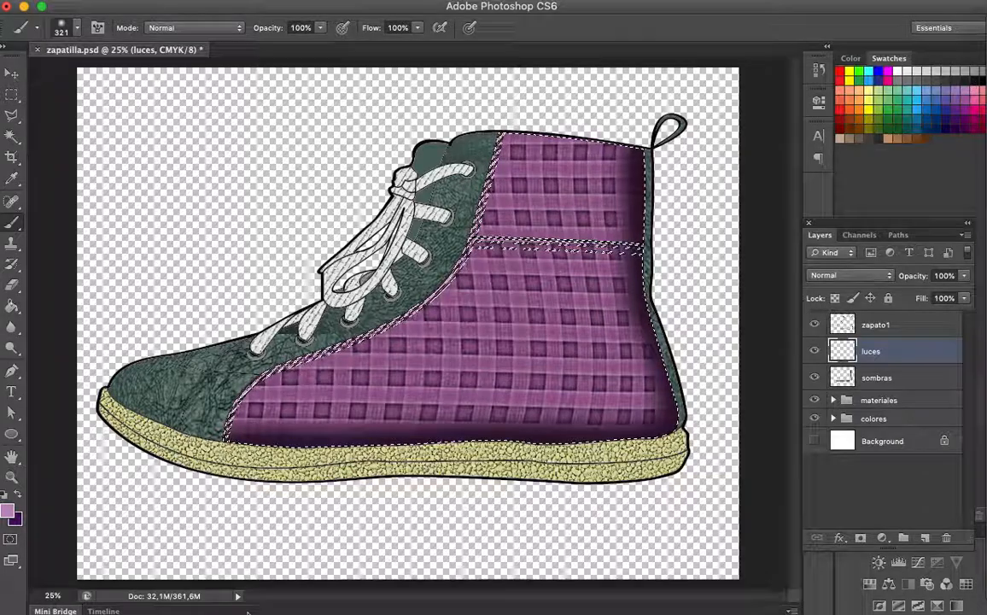
left_click(8, 512)
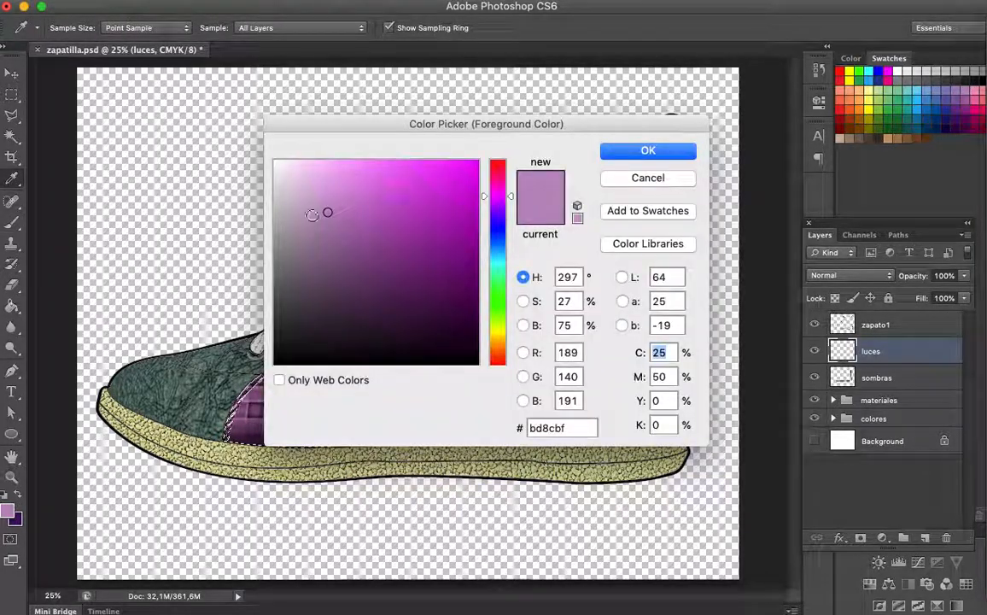
left_click_drag(302, 199, 301, 172)
left_click(648, 151)
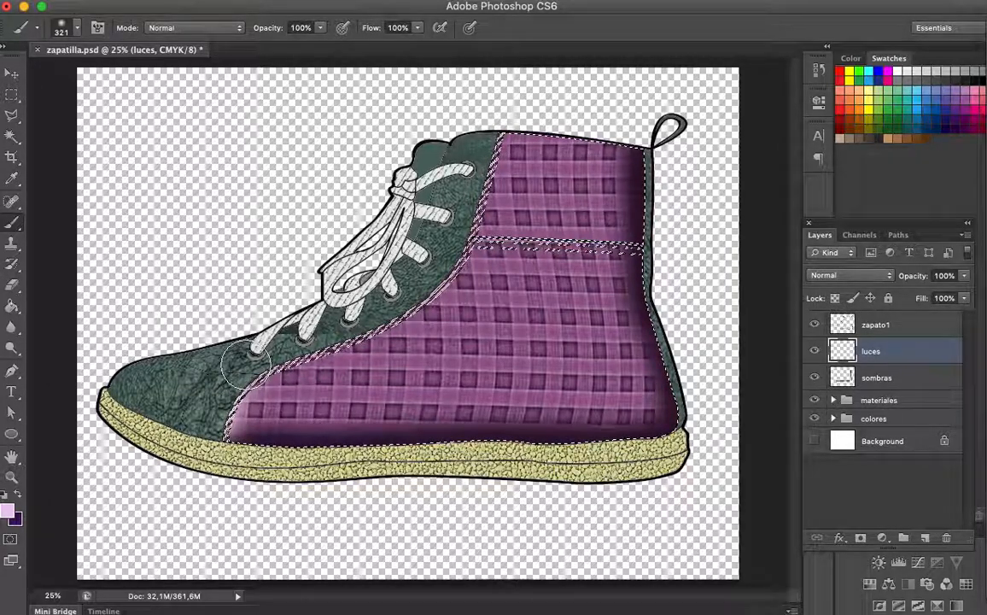
Step: Paint light lilac highlights along the front and upper edges of the plaid panels, and clear the selection
mouse_move(250, 369)
left_mouse_down()
mouse_move(376, 309)
mouse_move(449, 288)
left_mouse_up()
mouse_move(462, 219)
left_mouse_down()
mouse_move(486, 141)
mouse_move(509, 125)
mouse_move(558, 125)
left_mouse_up()
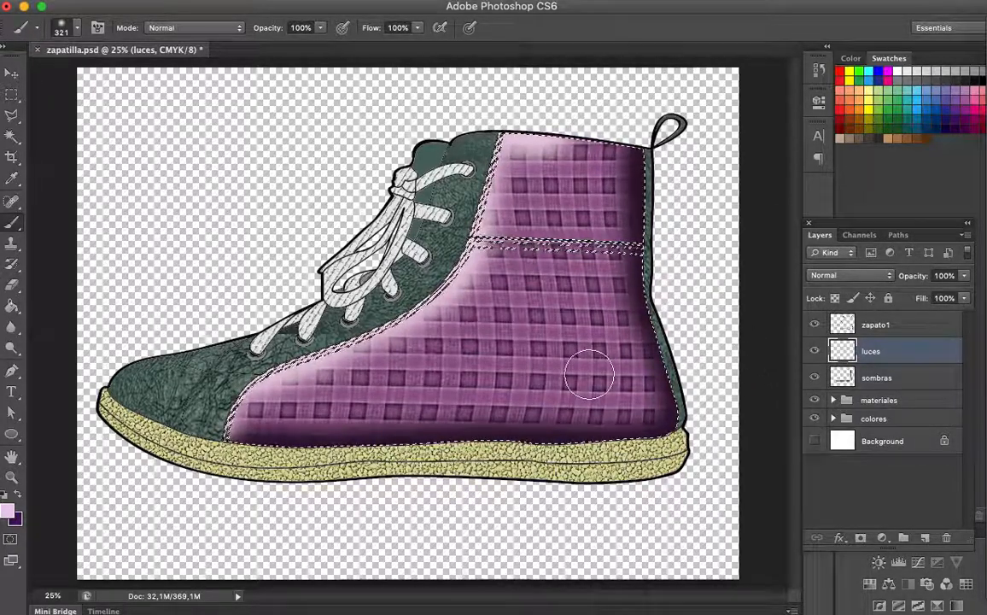
key("super+d")
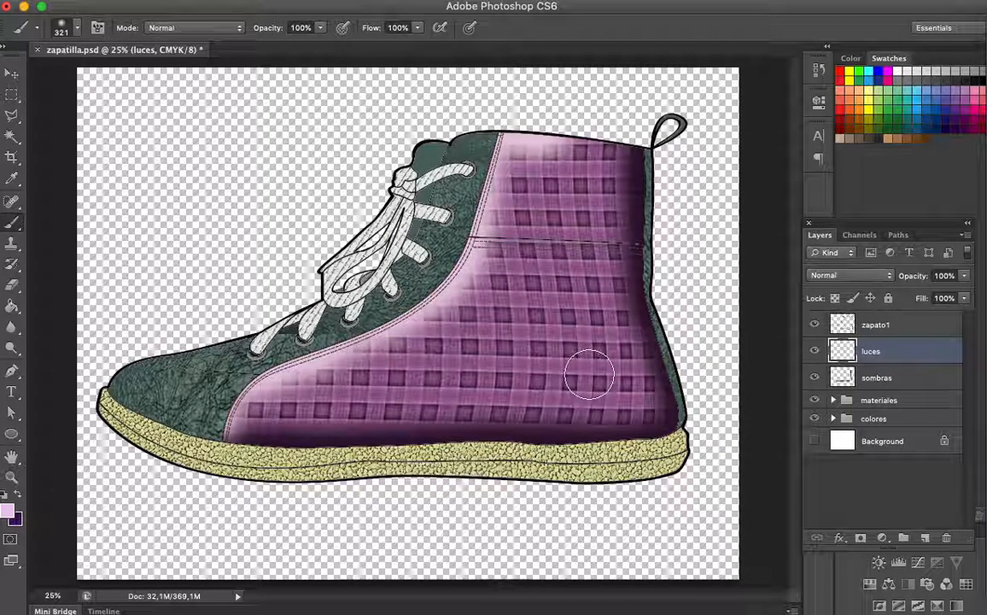
Step: Select the green heel strip, the eyelet panel and the section below it on the zapato1 layer with the Magic Wand
left_click(880, 326)
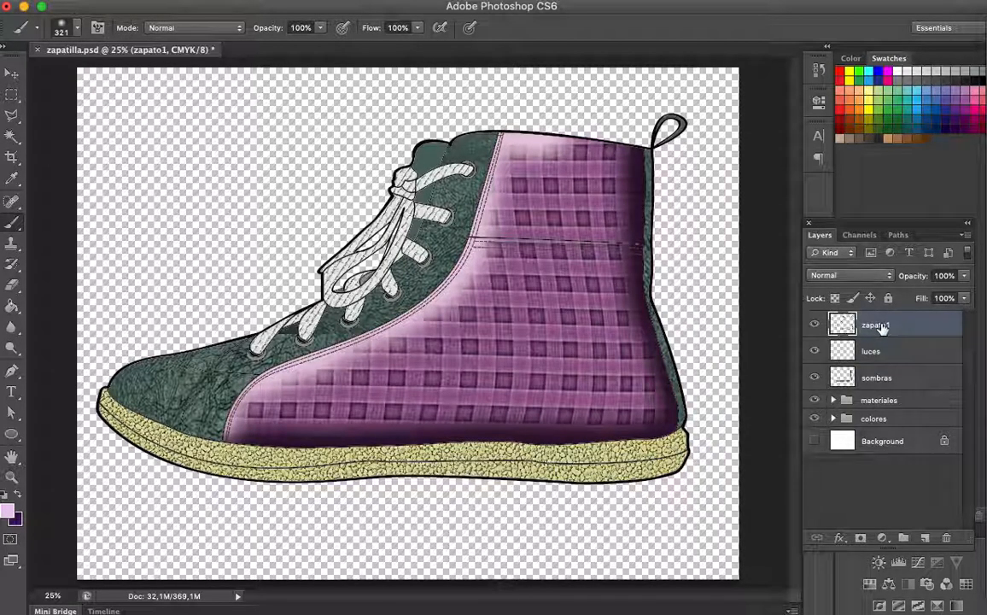
left_click(815, 379)
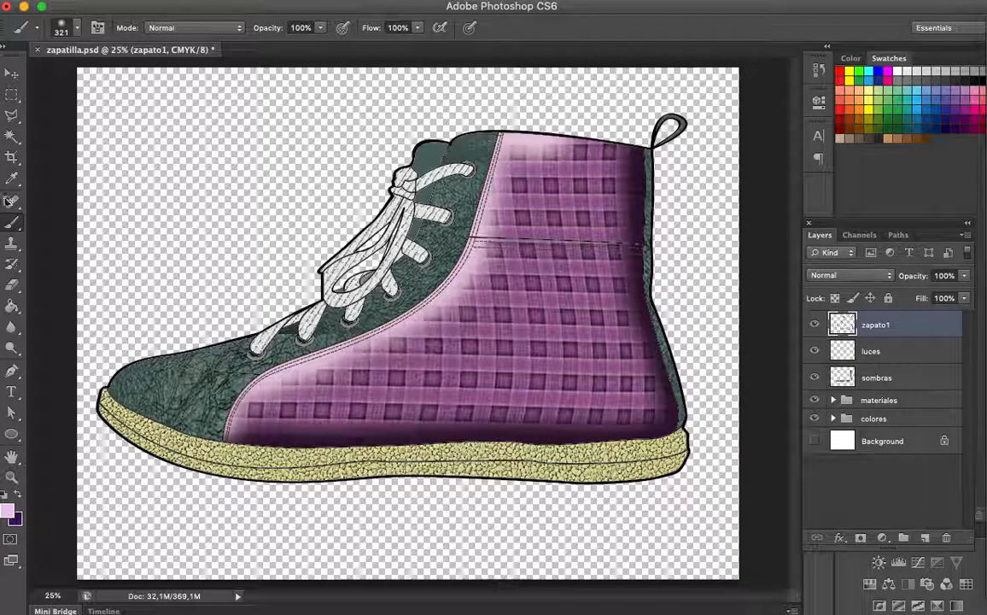
left_click(12, 136)
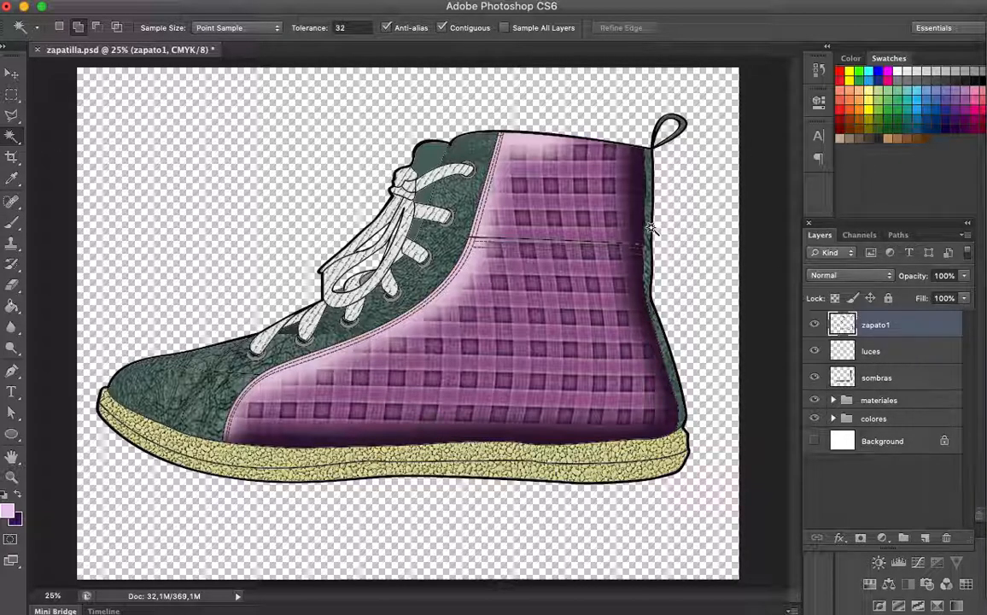
key("super+plus")
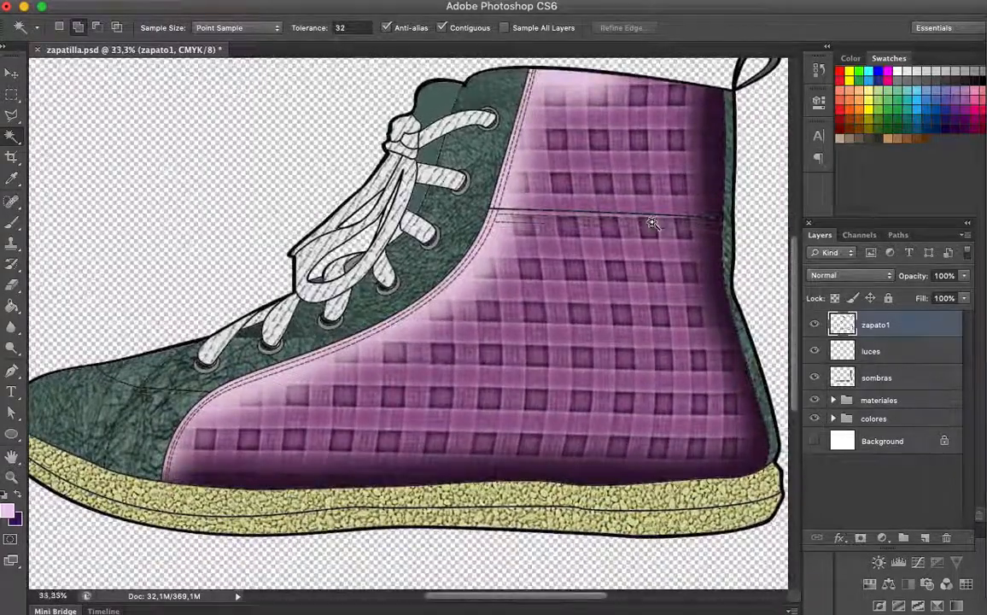
left_click(730, 248)
left_click(425, 279, "shift")
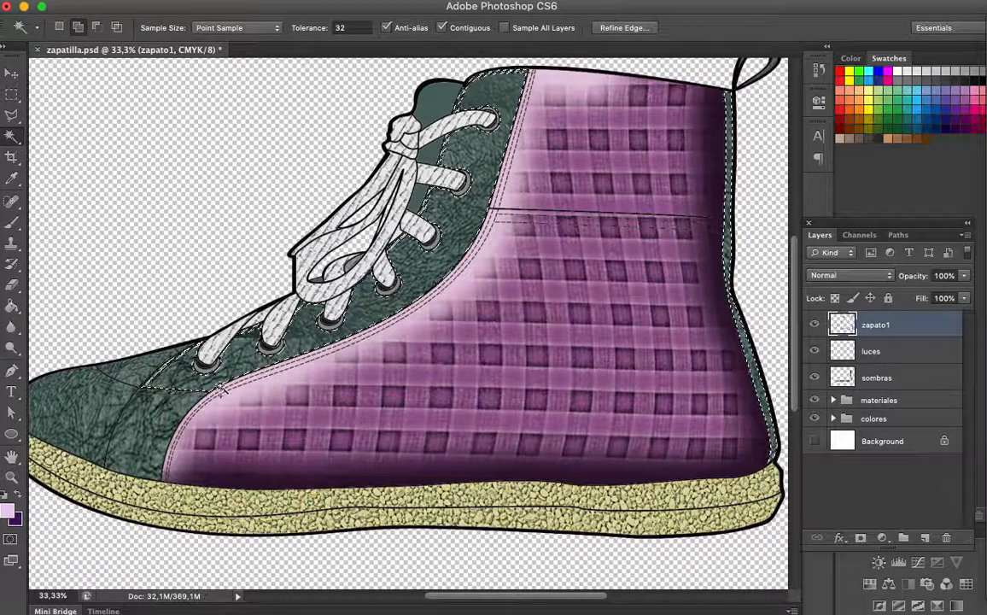
left_click(158, 422)
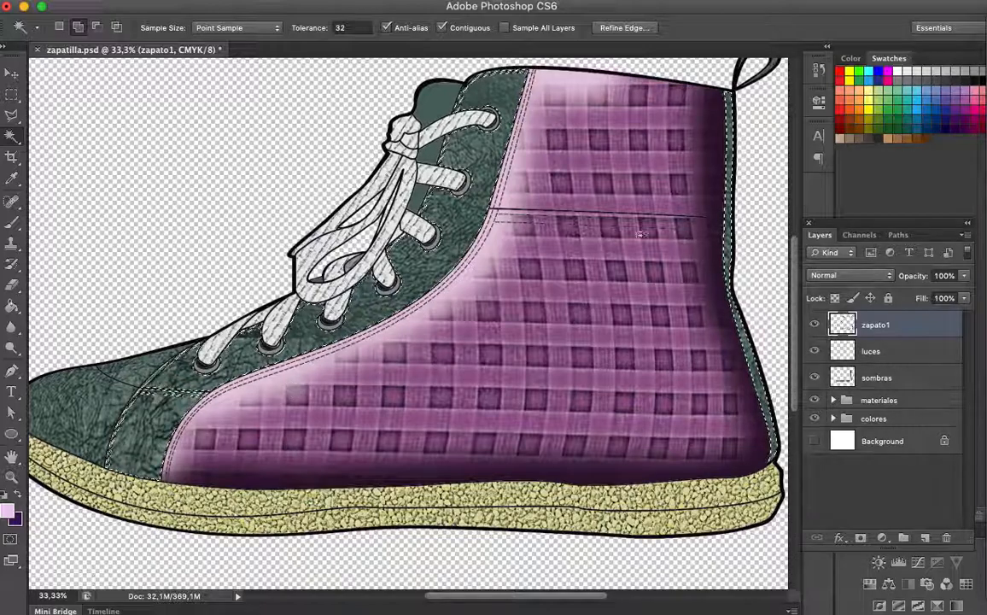
Step: Make sombras the active layer and set the foreground colour to a very dark green
left_click(909, 389)
left_click(904, 123)
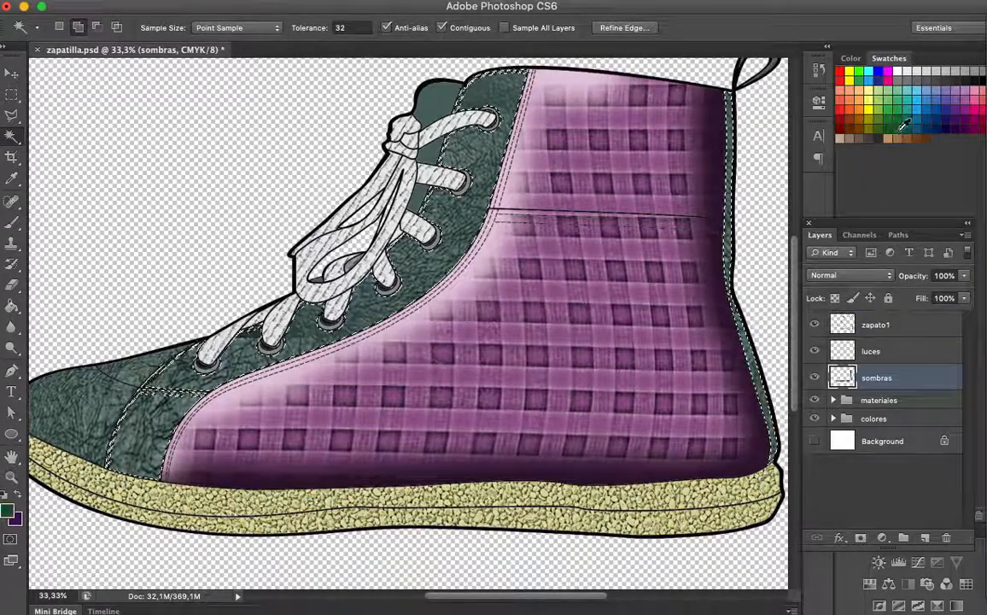
left_click(8, 511)
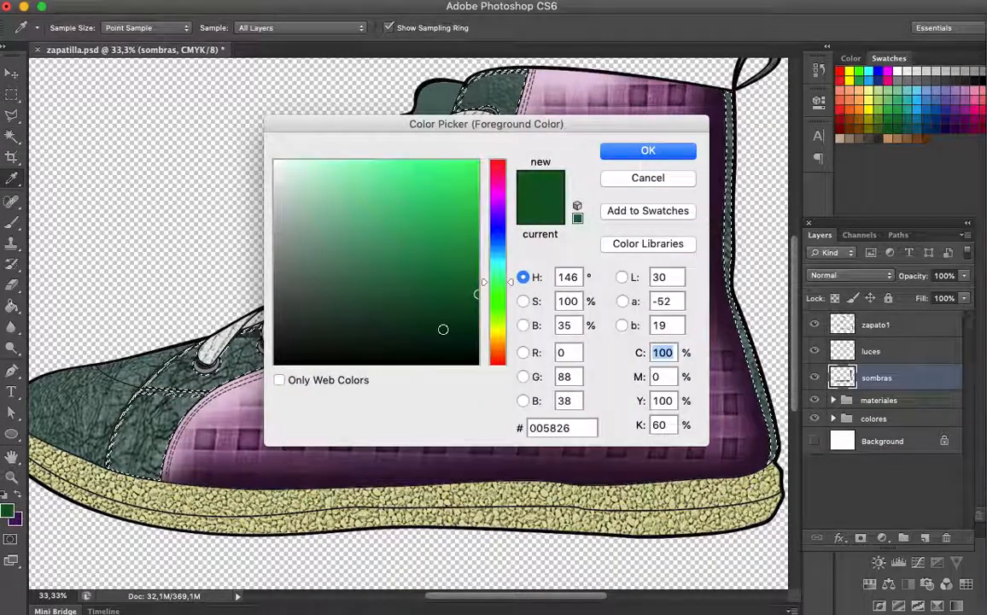
left_click(460, 312)
left_click(648, 151)
key("w")
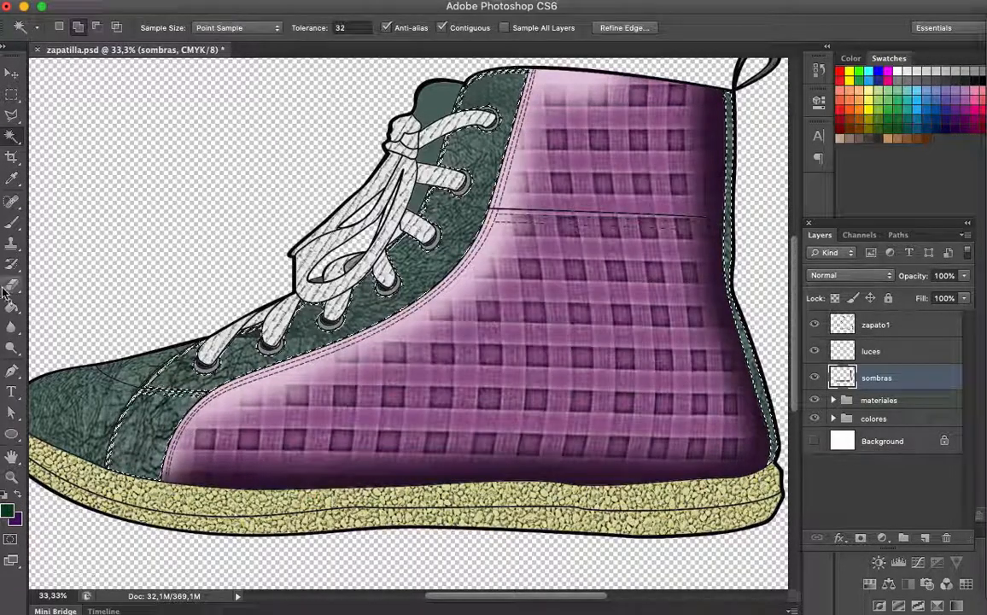
Step: Brush dark green shadows on the sombras layer over the heel strip and along the eyelet panels' edges beside the plaid
left_click(12, 221)
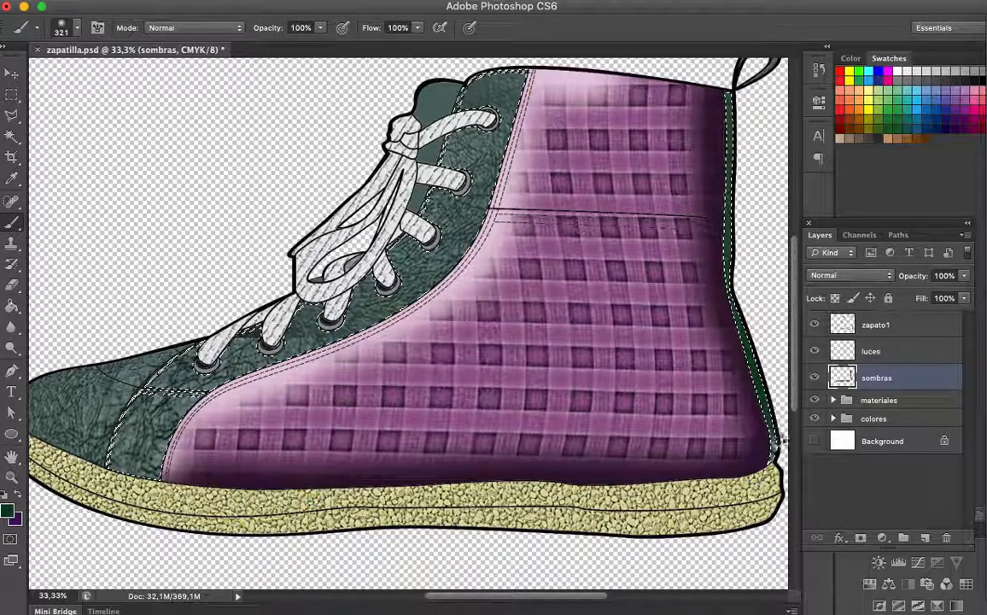
left_click_drag(781, 440, 775, 452)
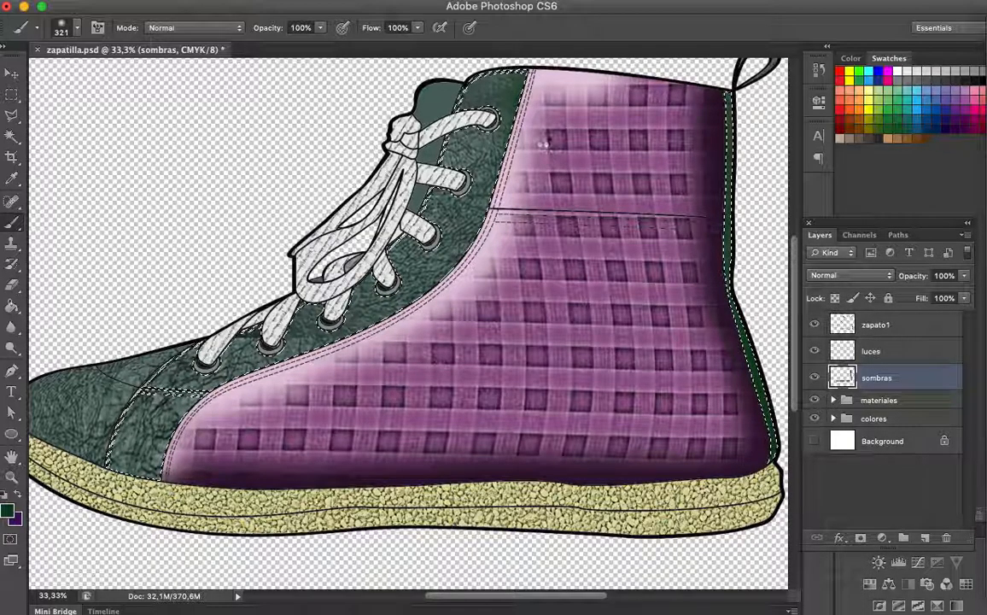
mouse_move(555, 98)
left_mouse_down()
mouse_move(566, 90)
mouse_move(538, 158)
left_mouse_up()
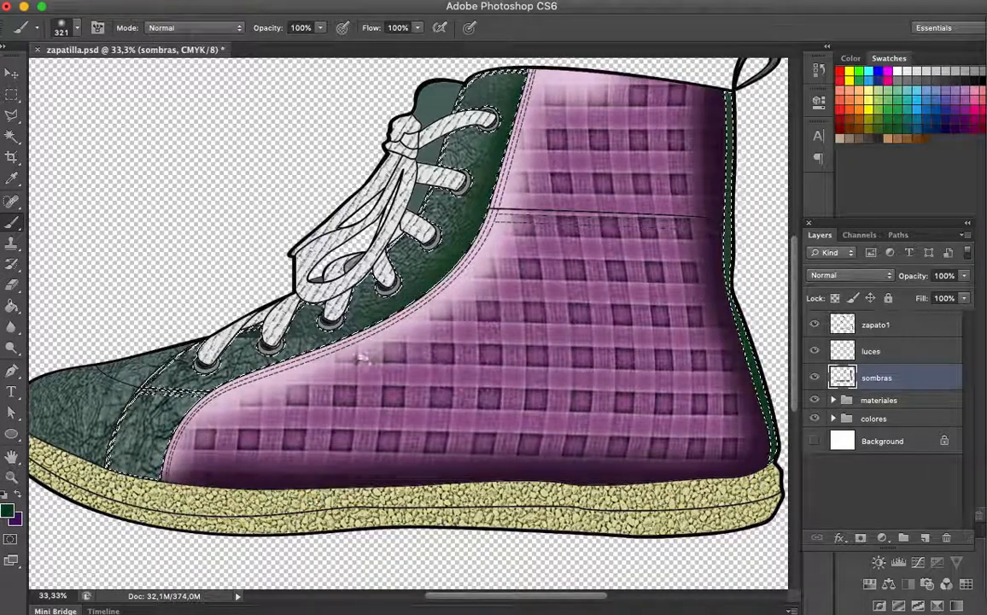
left_click_drag(333, 373, 297, 388)
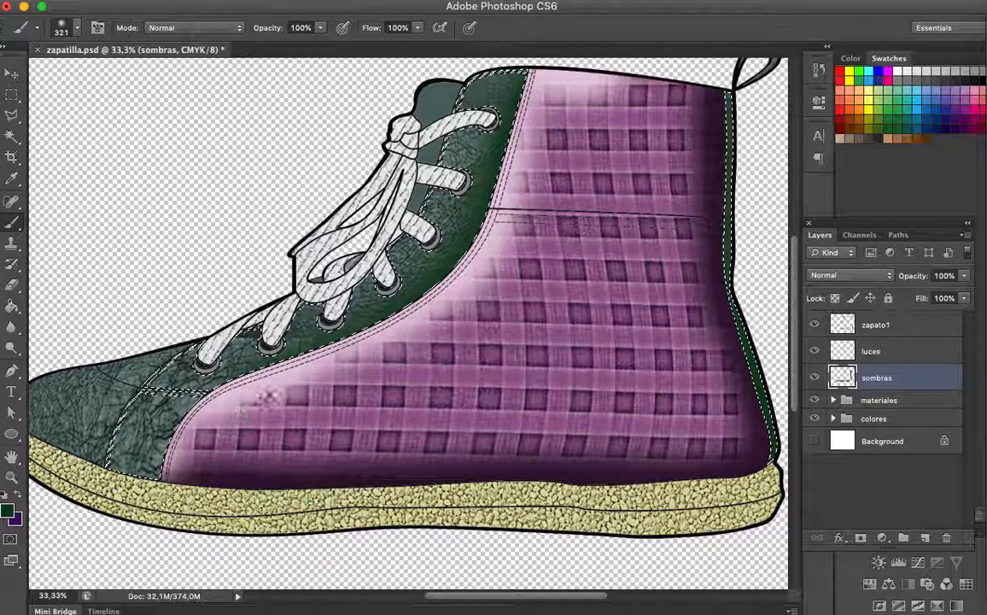
left_click_drag(242, 392, 203, 414)
left_click_drag(170, 453, 141, 502)
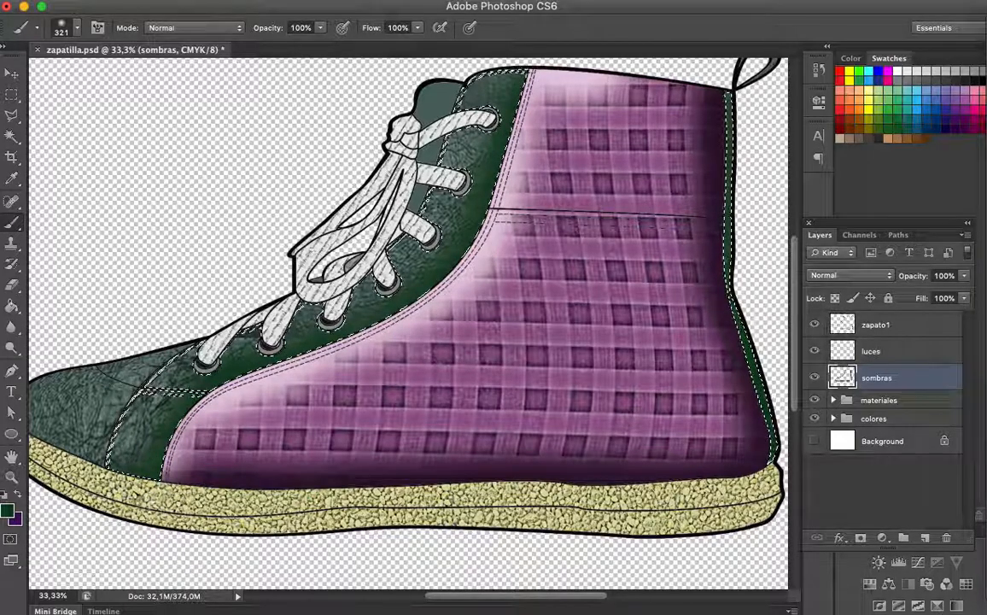
left_click_drag(84, 443, 163, 346)
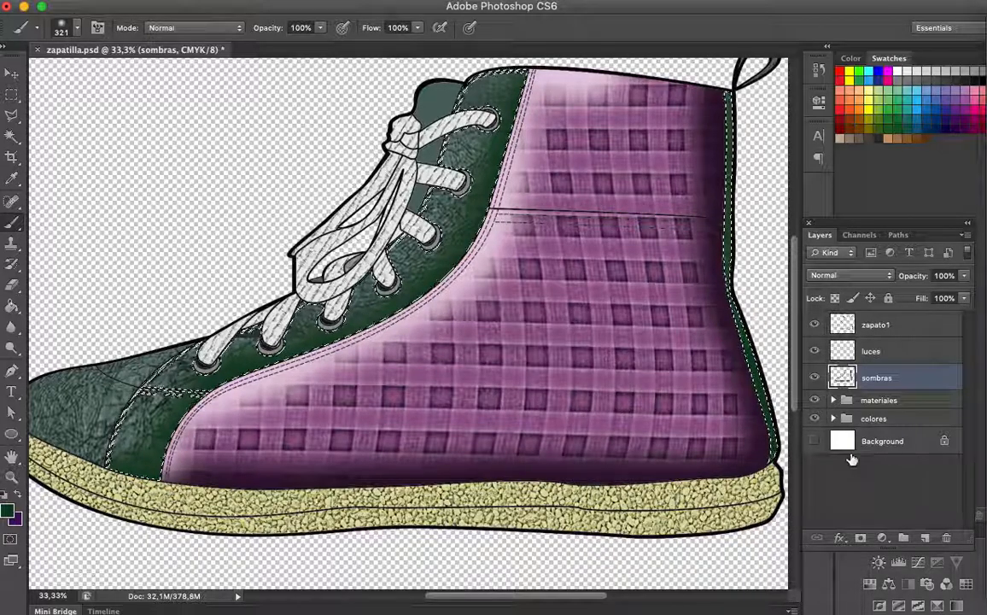
Step: Examine the texture layers in the materiales group, switching the group and the sole texture off and back on
left_click(814, 399)
left_click(814, 400)
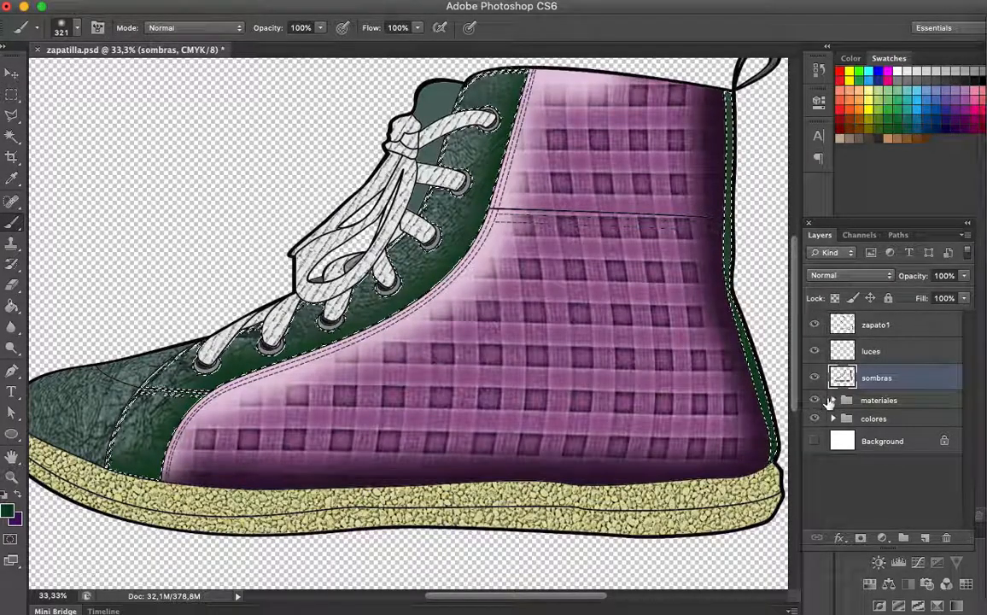
left_click(859, 402)
left_click(833, 400)
scroll(845, 368, "down", 5)
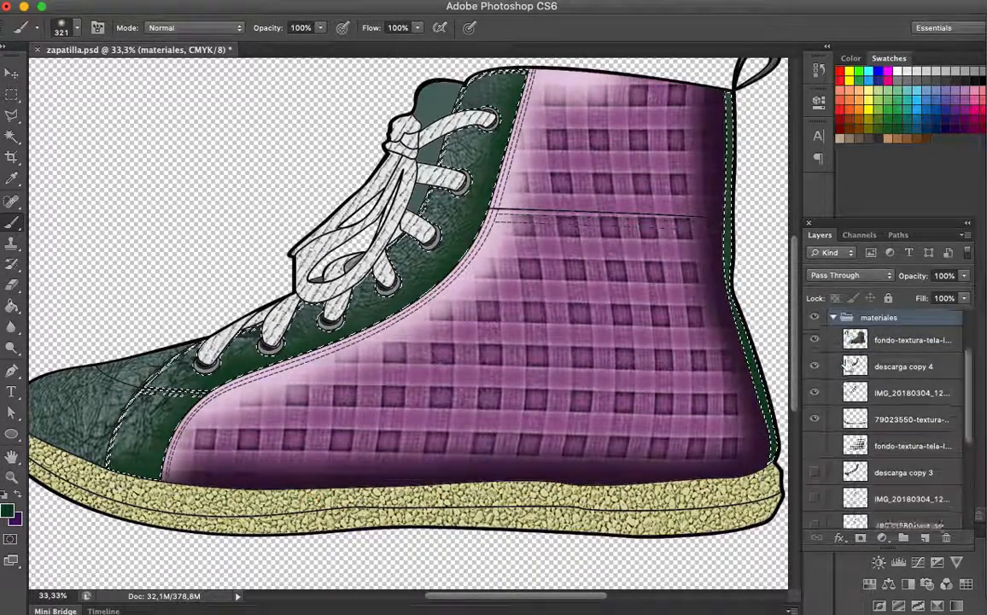
scroll(846, 363, "down", 1)
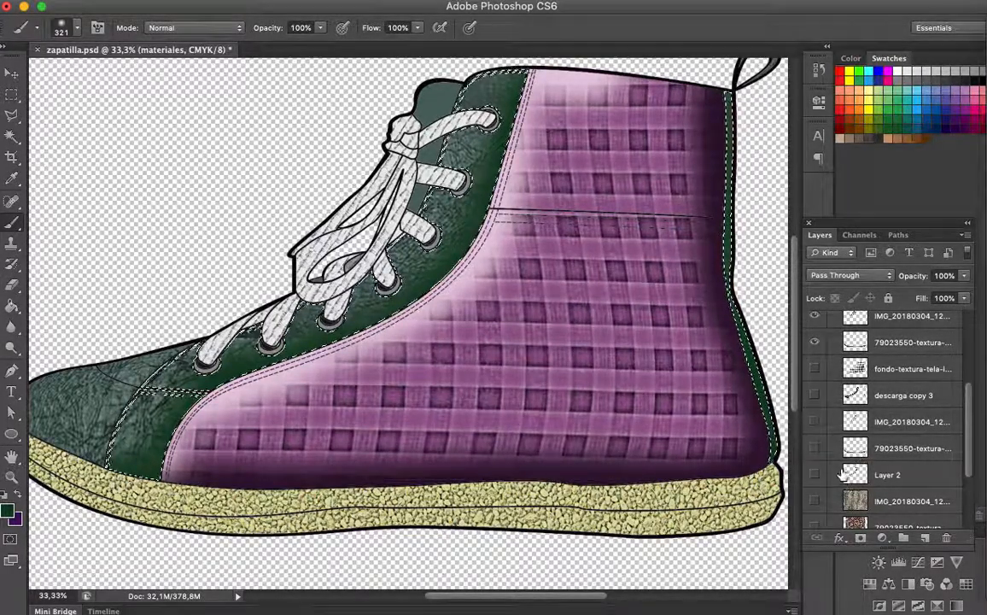
left_click(816, 342)
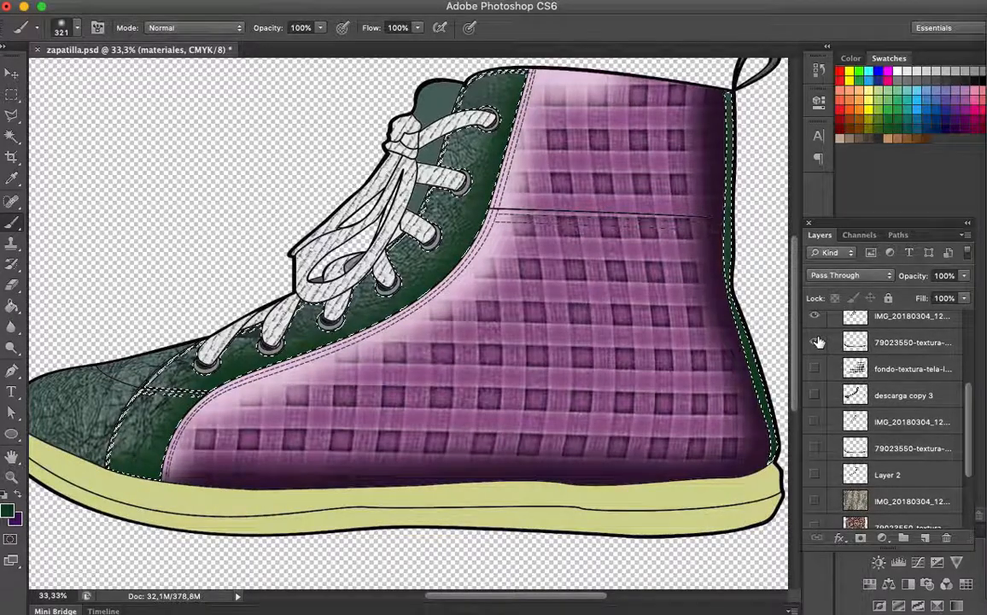
left_click(816, 342)
scroll(888, 369, "up", 5)
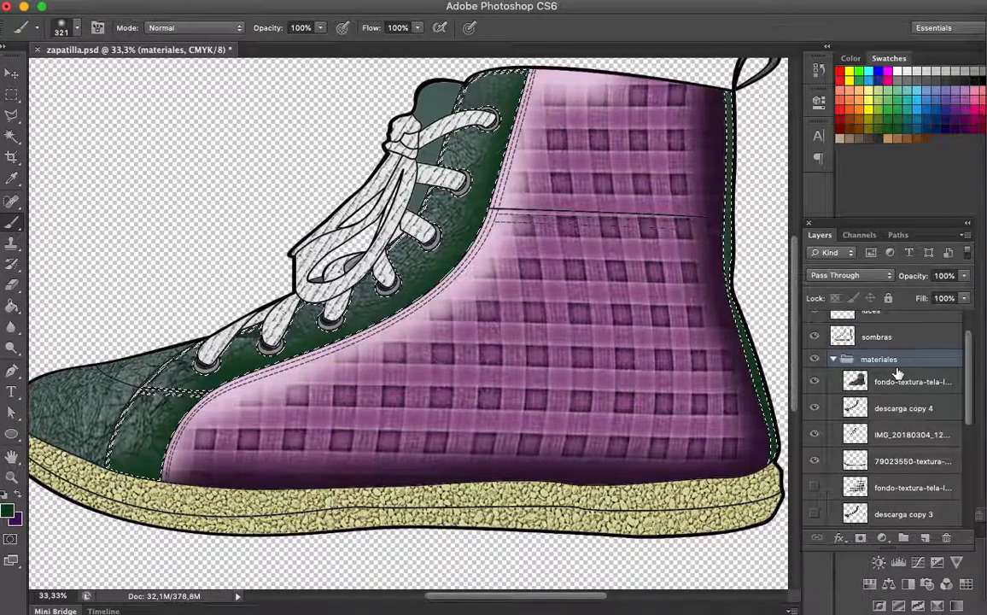
left_click(834, 359)
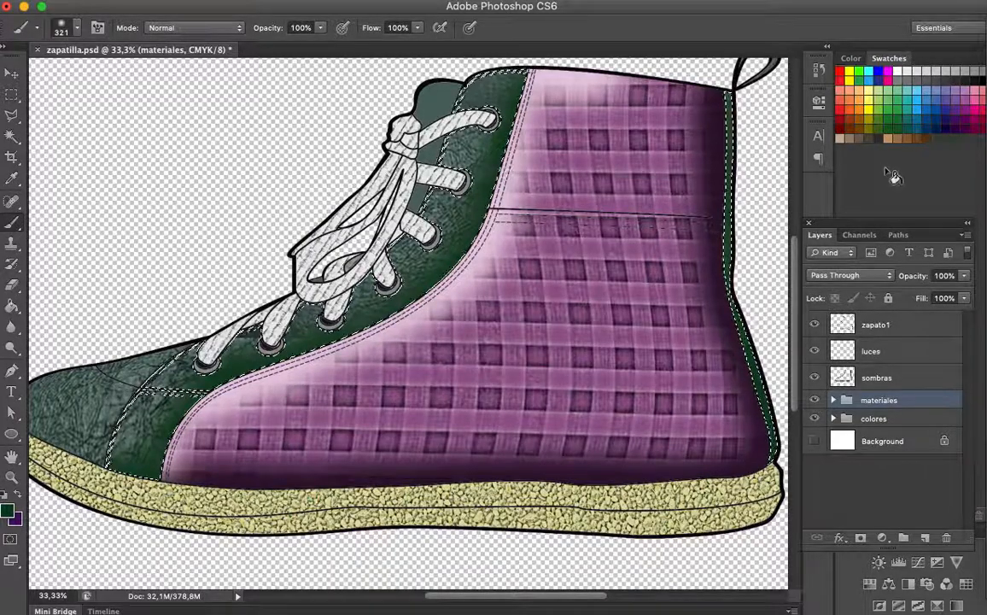
Step: Make luces the active layer and set the foreground colour to the light green #d2e6b3
left_click(873, 350)
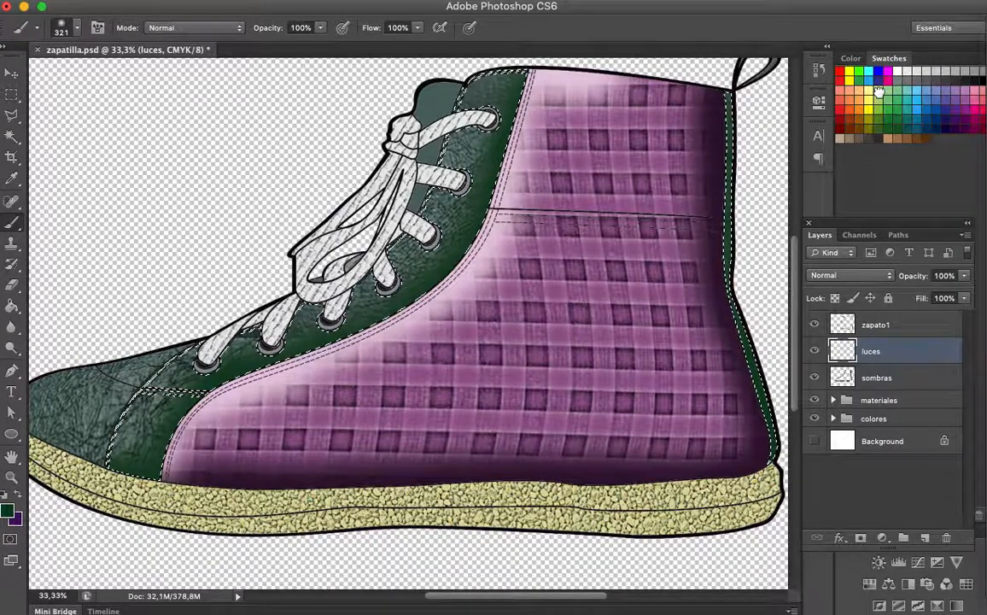
left_click(878, 92)
left_click(10, 513)
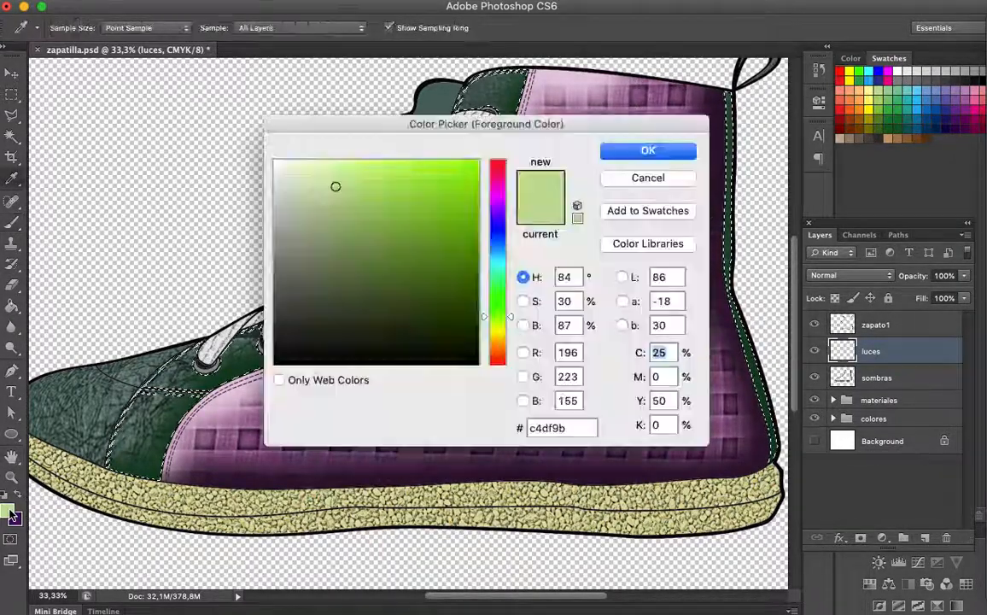
left_click(320, 178)
left_click(603, 150)
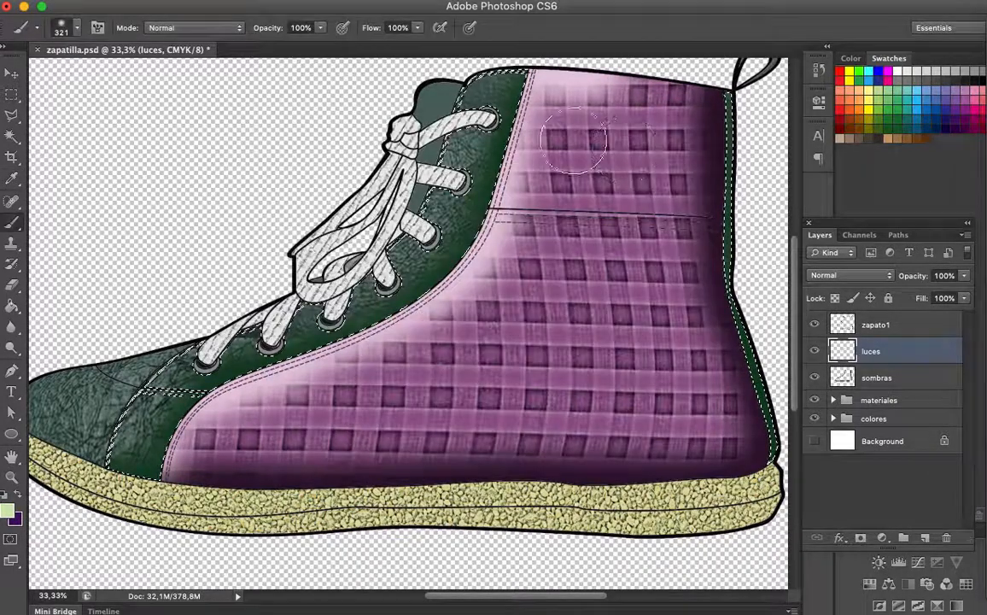
Step: Try painting light green highlights along the front edges of the green panels with the 321 px brush
mouse_move(479, 65)
left_mouse_down()
mouse_move(453, 81)
mouse_move(495, 59)
mouse_move(429, 130)
mouse_move(412, 175)
mouse_move(445, 162)
mouse_move(316, 278)
left_mouse_up()
mouse_move(238, 320)
left_mouse_down()
mouse_move(156, 362)
mouse_move(111, 477)
left_mouse_up()
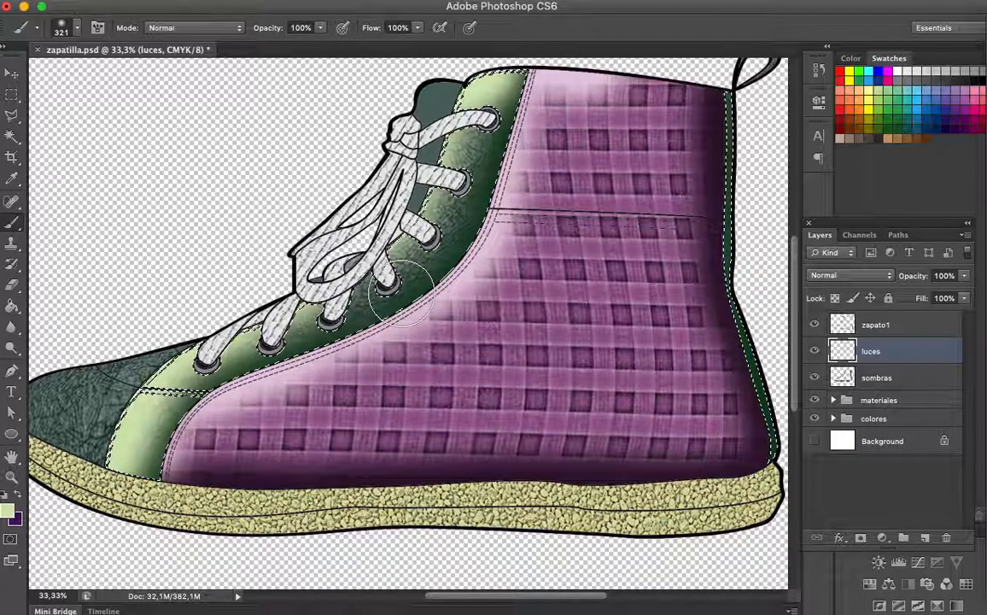
key("super+z")
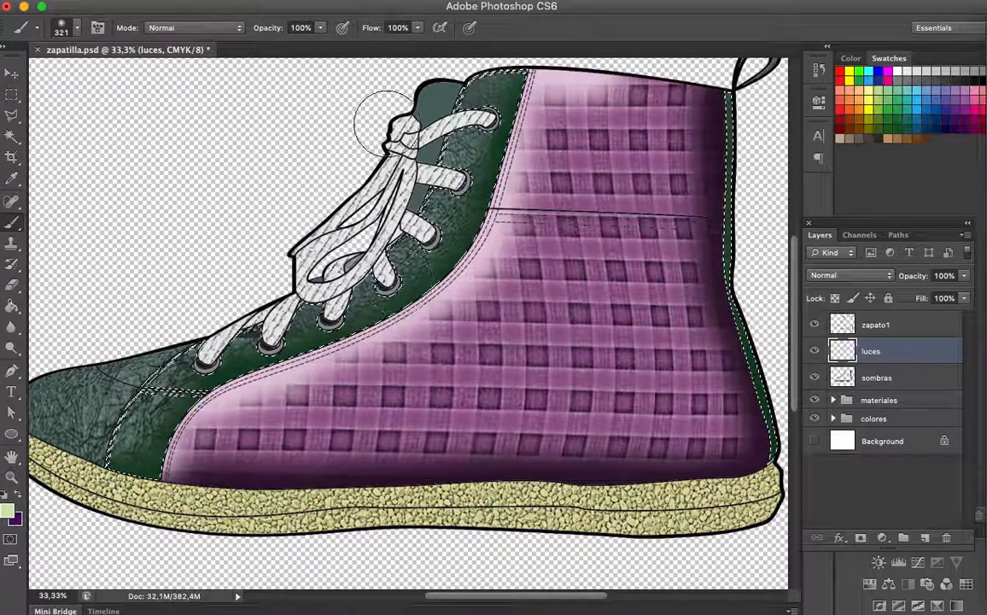
Step: Reduce the brush size to 169 px and paint light green highlights along the top and front edges of the green panels
scroll(386, 124, "left", 3)
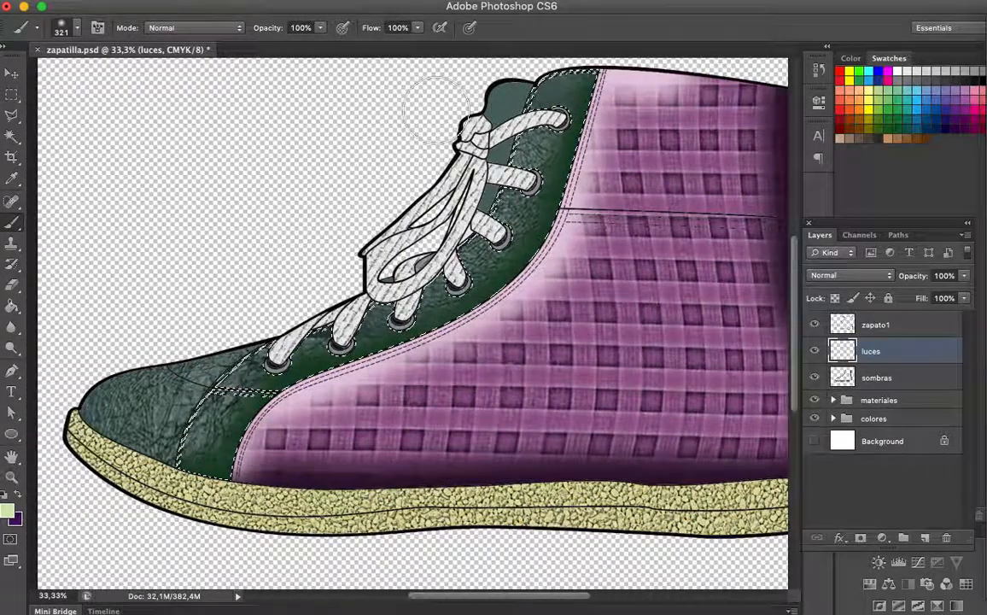
left_click(77, 28)
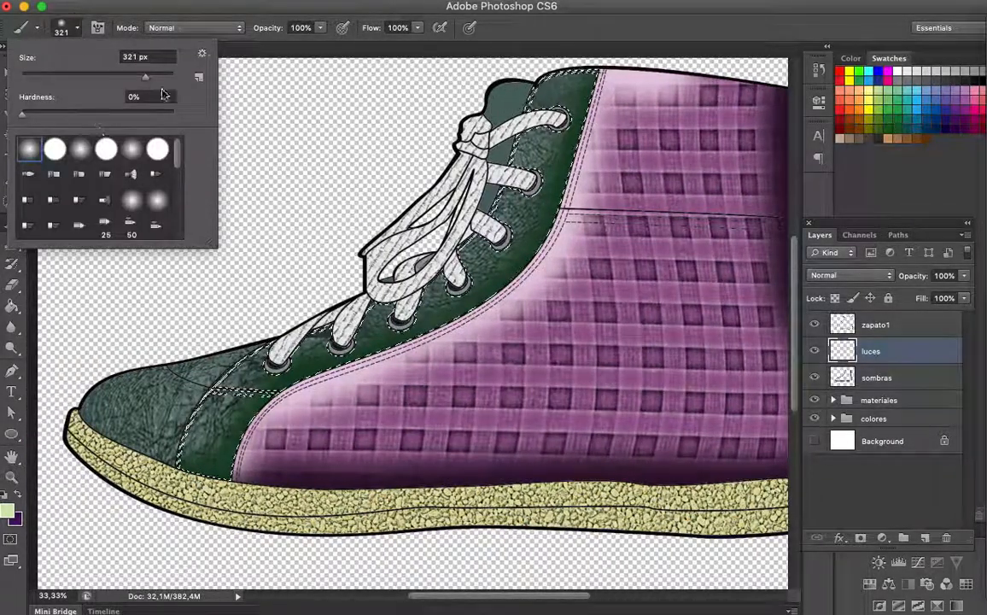
left_click(124, 77)
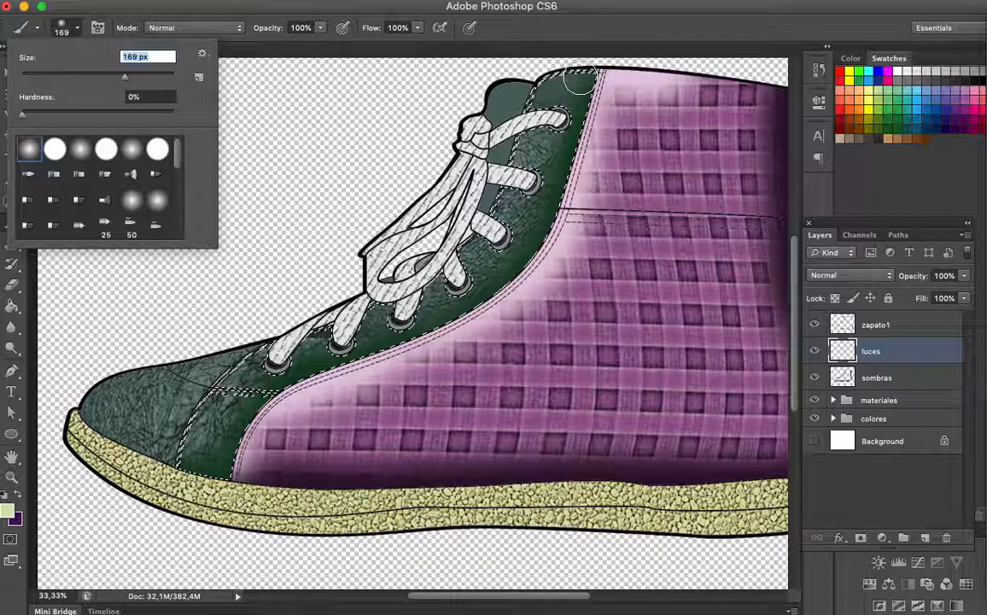
scroll(376, 143, "up", 3)
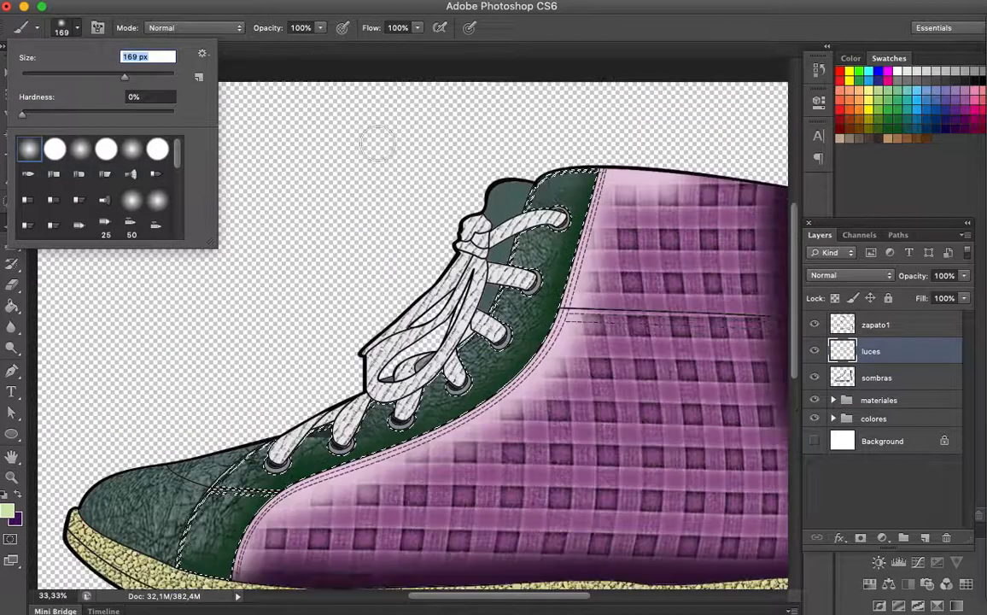
left_click(589, 152)
mouse_move(523, 195)
left_mouse_down()
mouse_move(510, 225)
mouse_move(548, 203)
mouse_move(556, 221)
mouse_move(551, 247)
mouse_move(497, 275)
mouse_move(517, 320)
mouse_move(500, 342)
mouse_move(462, 331)
left_mouse_up()
left_click_drag(386, 387, 329, 411)
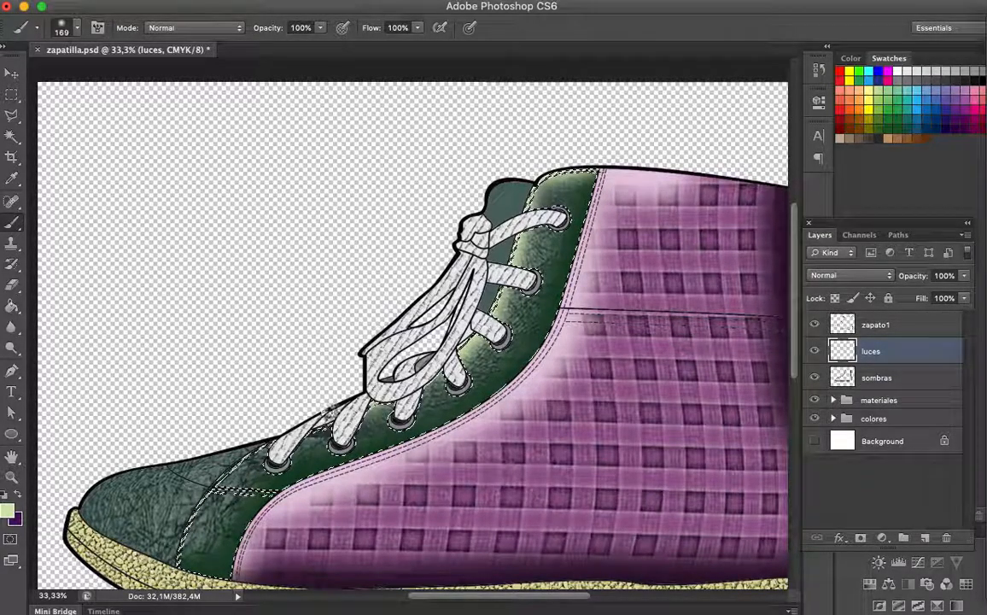
left_click_drag(256, 445, 203, 506)
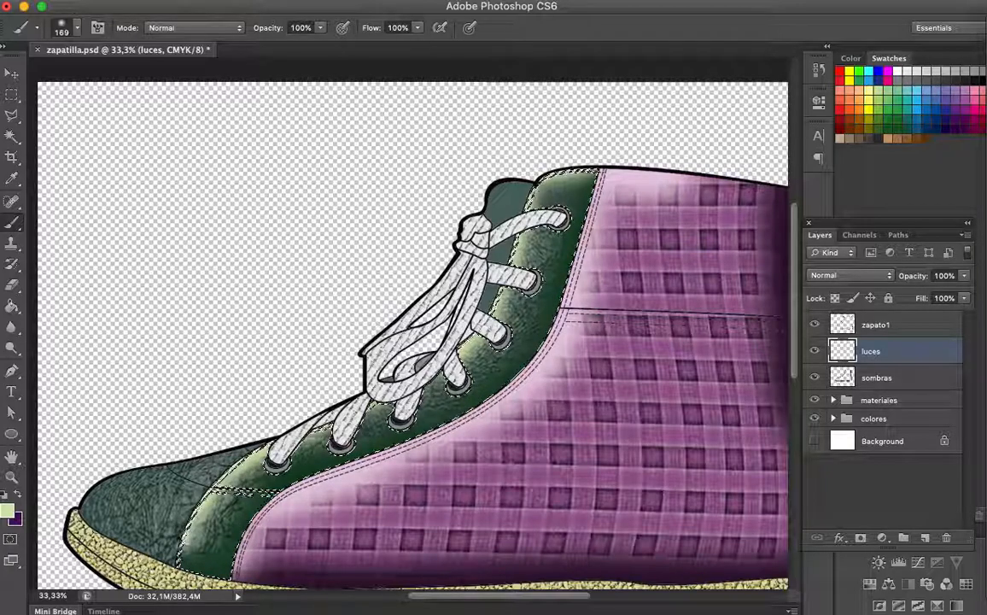
Step: Make sombras the active layer and set the foreground colour to a darker shade of the dark green #005e20
left_click(833, 377)
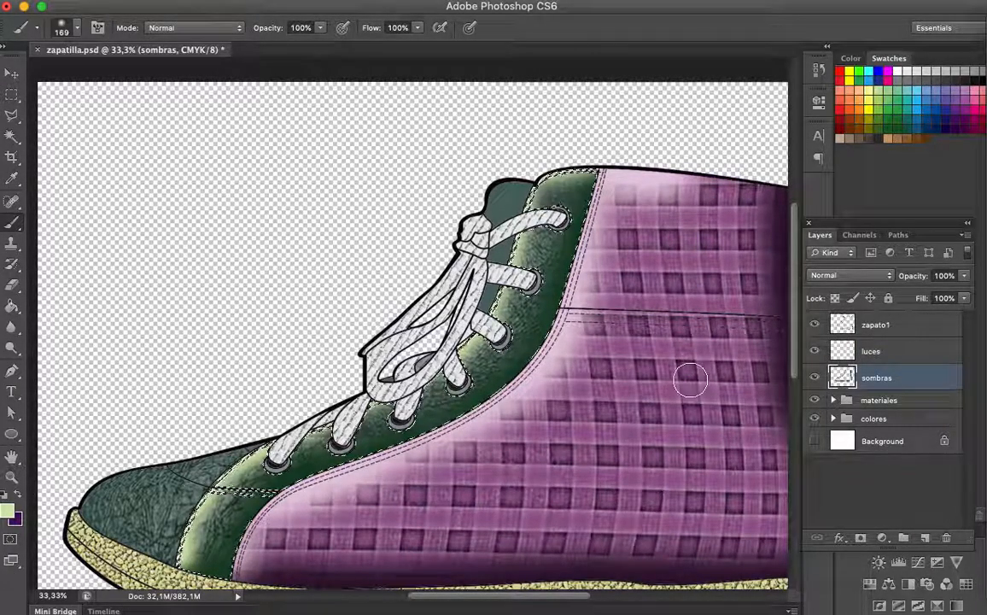
left_click(9, 511)
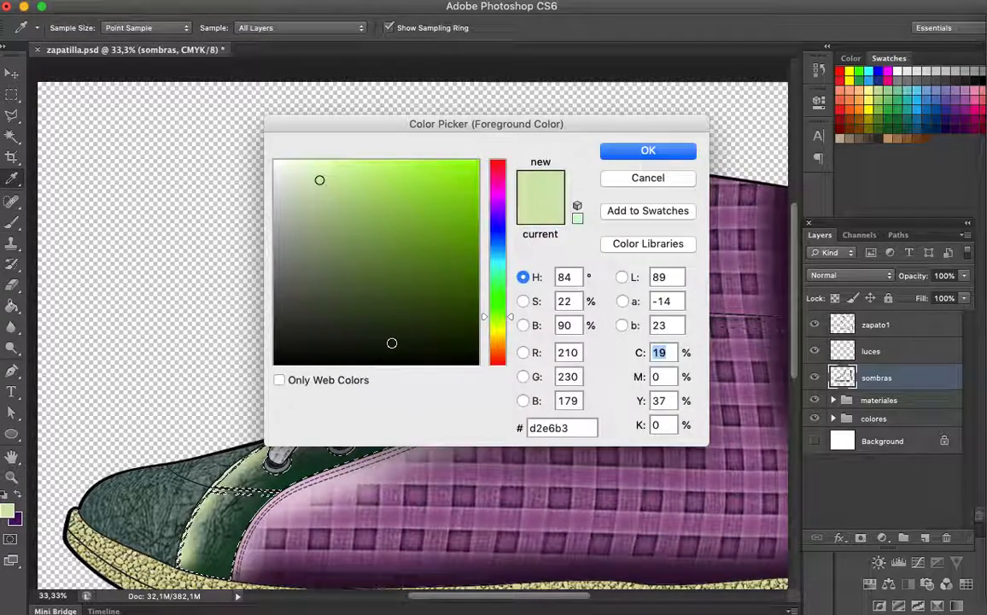
left_click(470, 304)
left_click(668, 179)
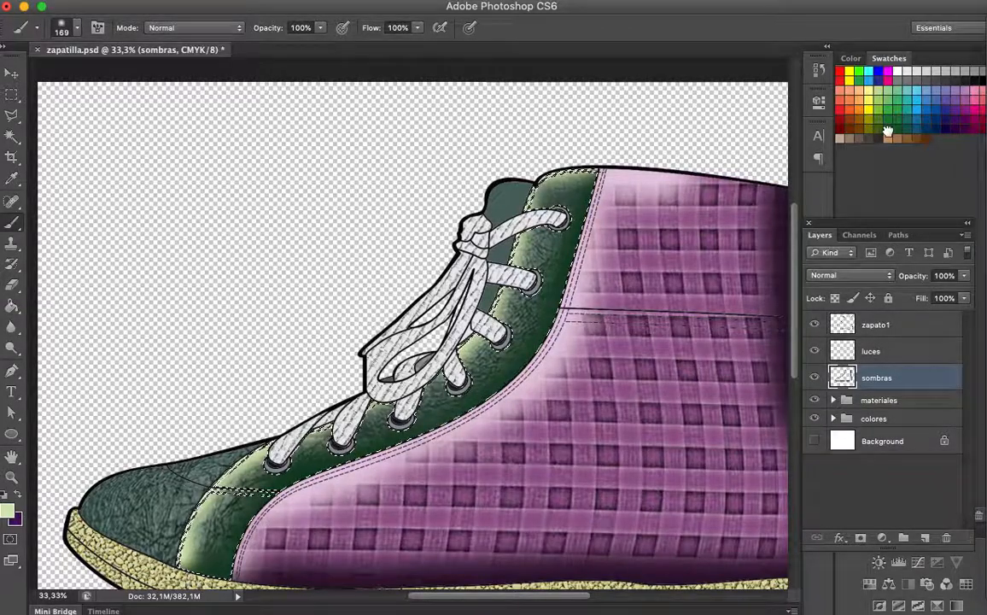
left_click(9, 511)
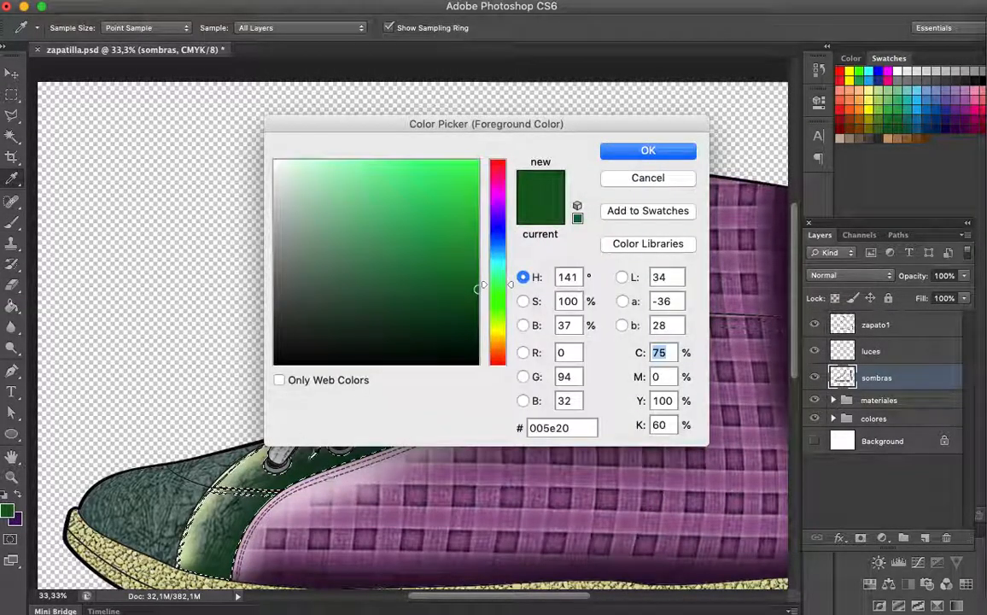
left_click(471, 321)
left_click(643, 155)
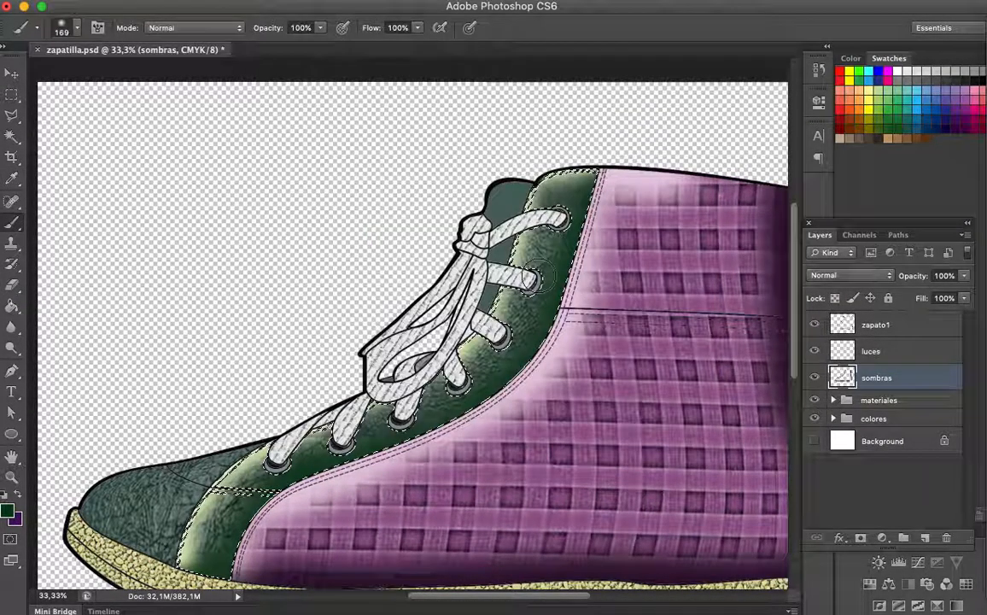
Step: Reduce the brush size to 144 px and paint dark green shadows around the laces and eyelets on the green panels
left_click(69, 31)
left_click_drag(120, 78, 117, 78)
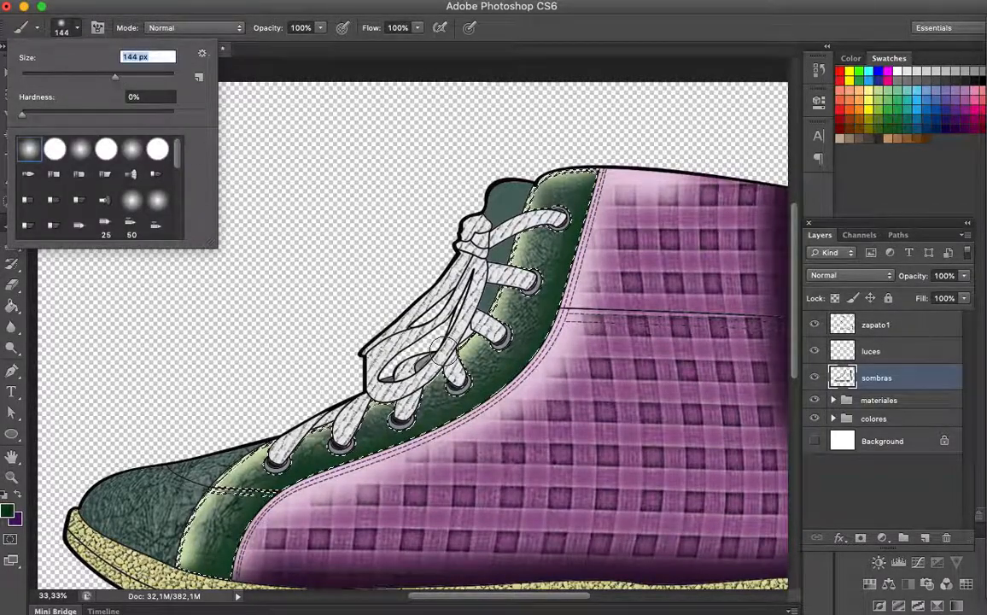
left_click(468, 367)
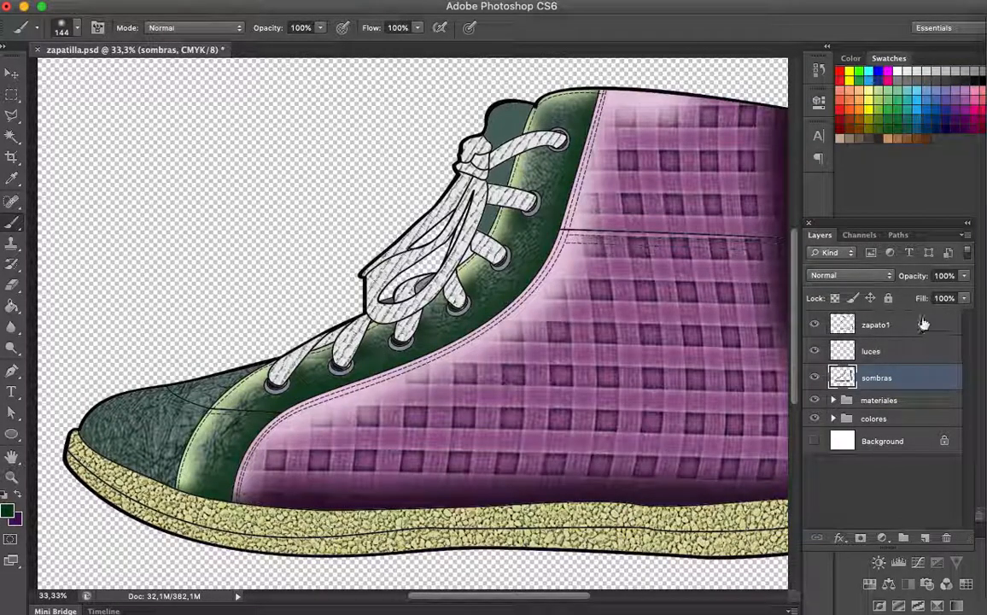
Step: Select the toe cap on zapato1 with the Magic Wand and paint dark green shadows along its edges on sombras
left_click(922, 325)
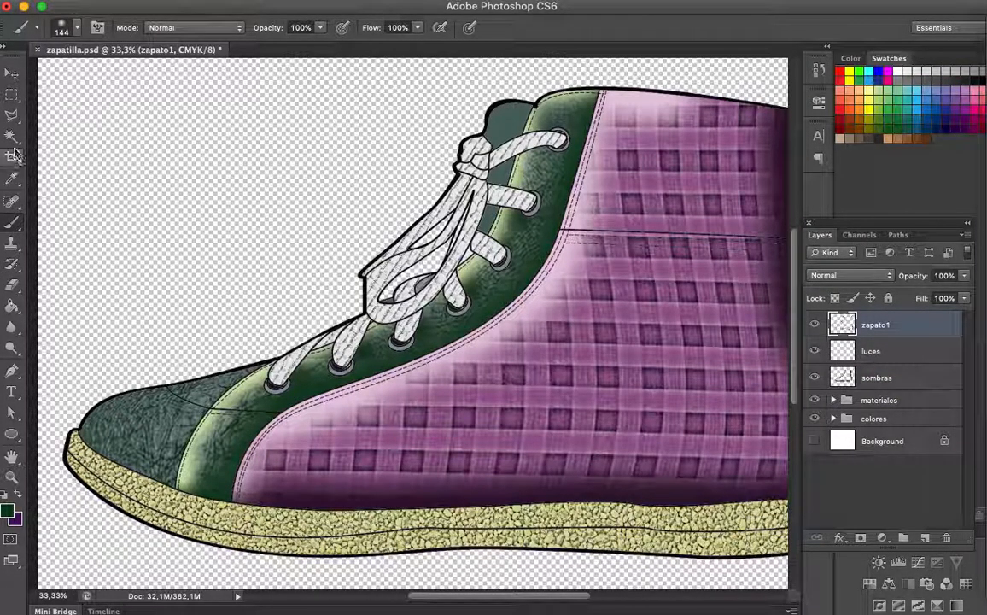
left_click(12, 135)
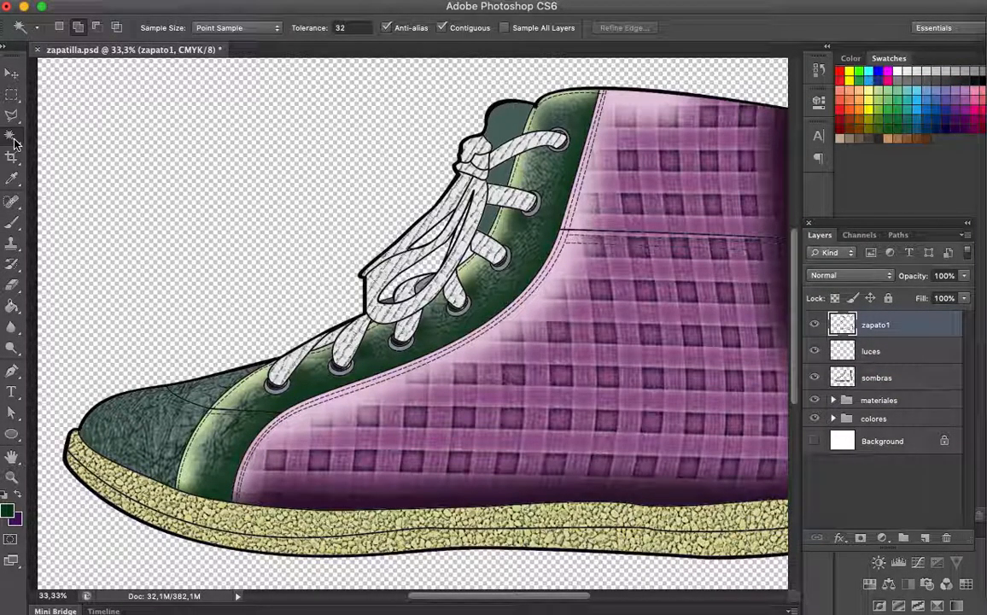
left_click(137, 389)
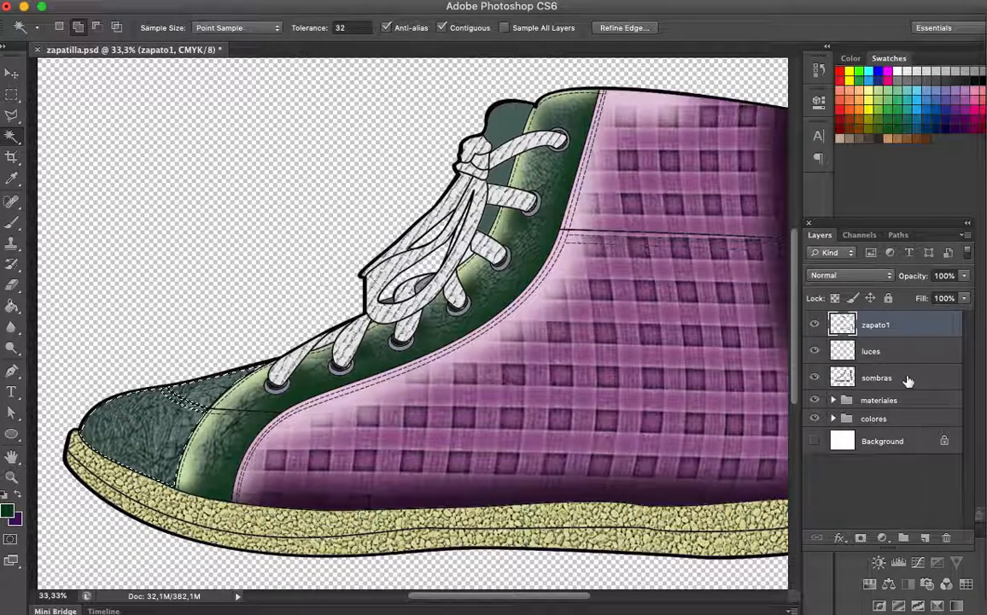
left_click(877, 377)
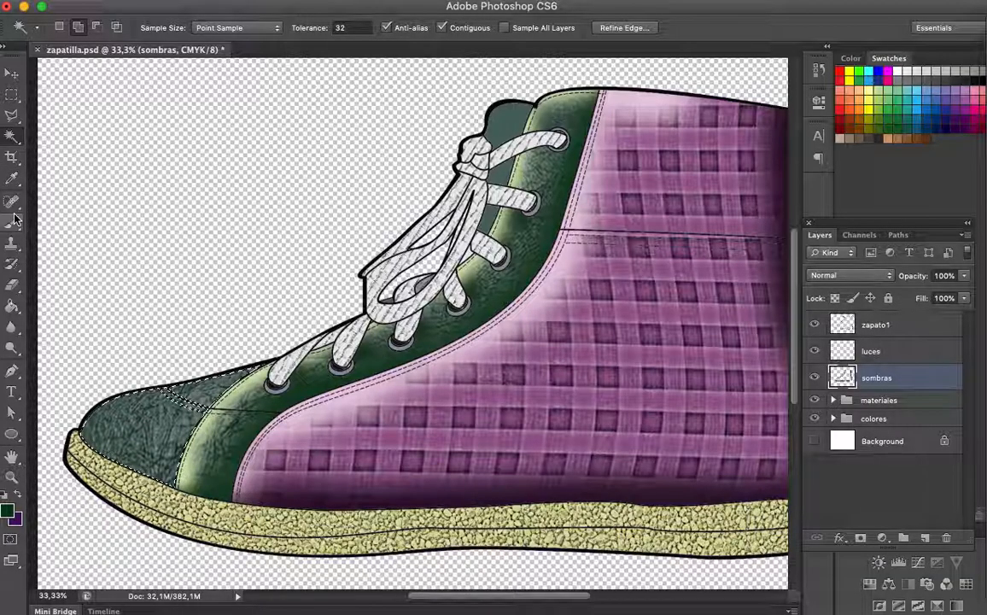
left_click(12, 221)
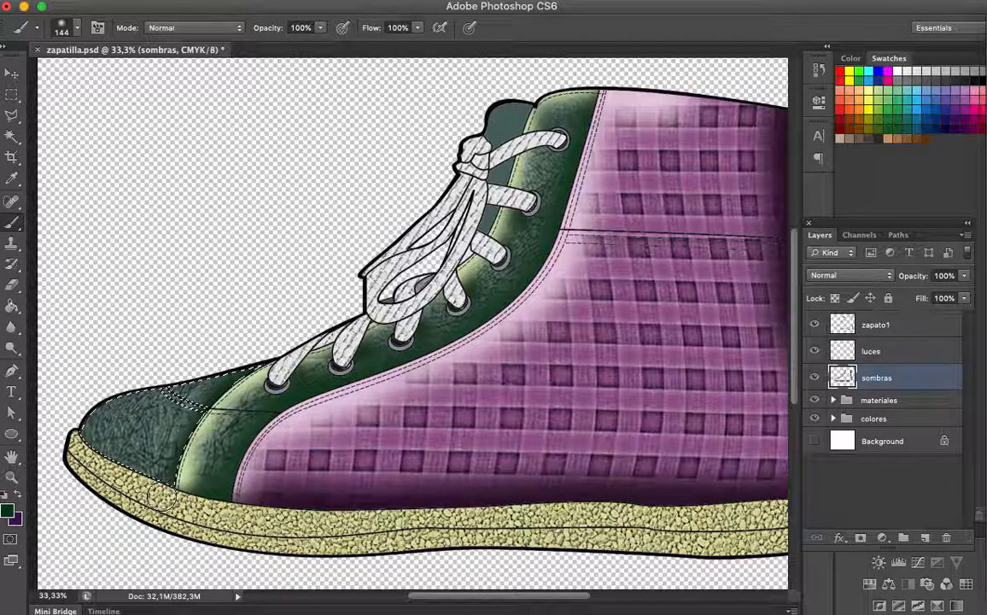
left_click_drag(93, 446, 121, 472)
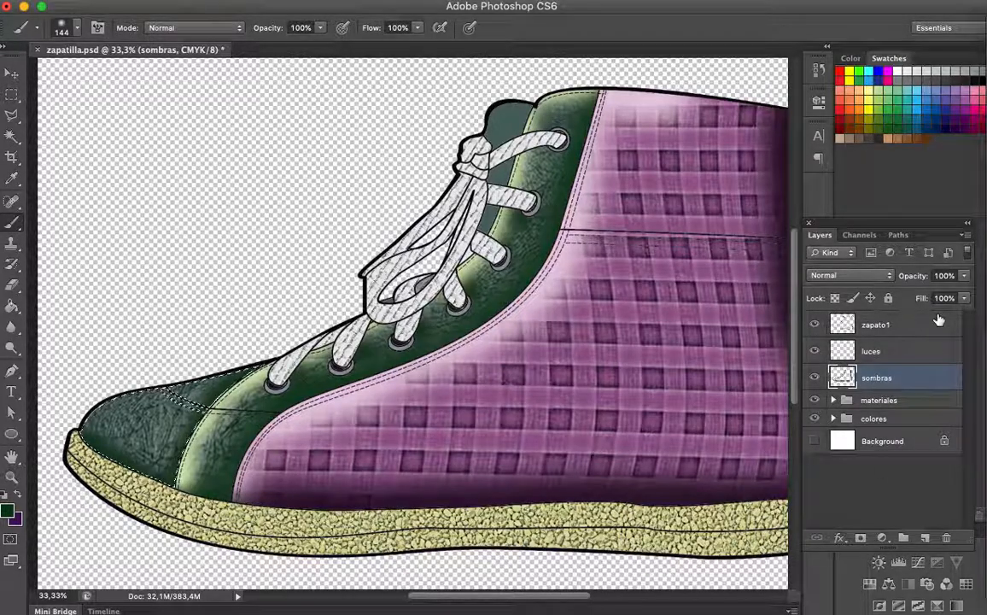
Step: On luces, paint highlights along the toe cap's upper edge with a slightly lighter tint of the light green #c4df9b
left_click(926, 350)
left_click(815, 378)
left_click(814, 377)
left_click(814, 377)
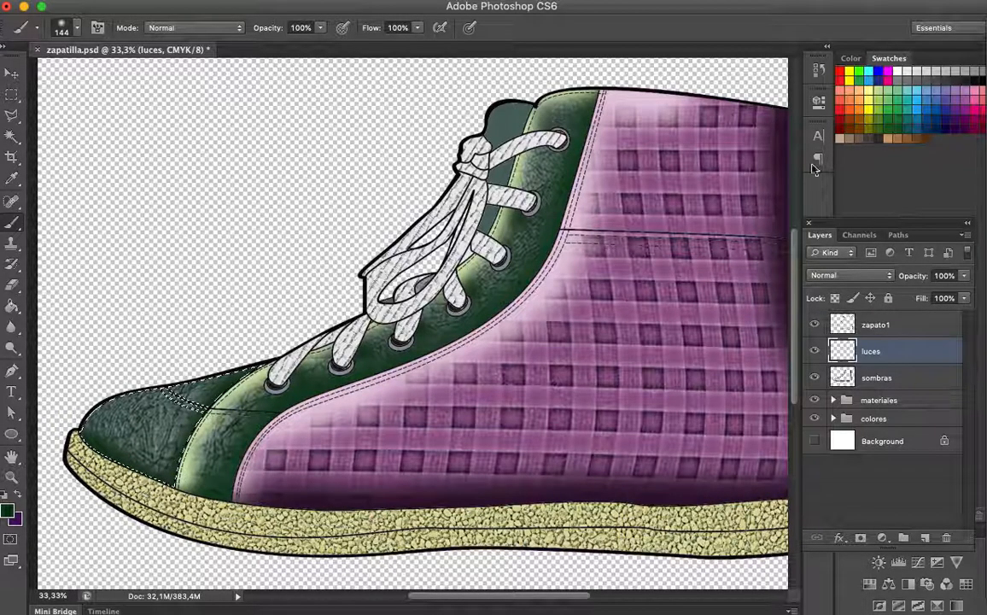
left_click(888, 85)
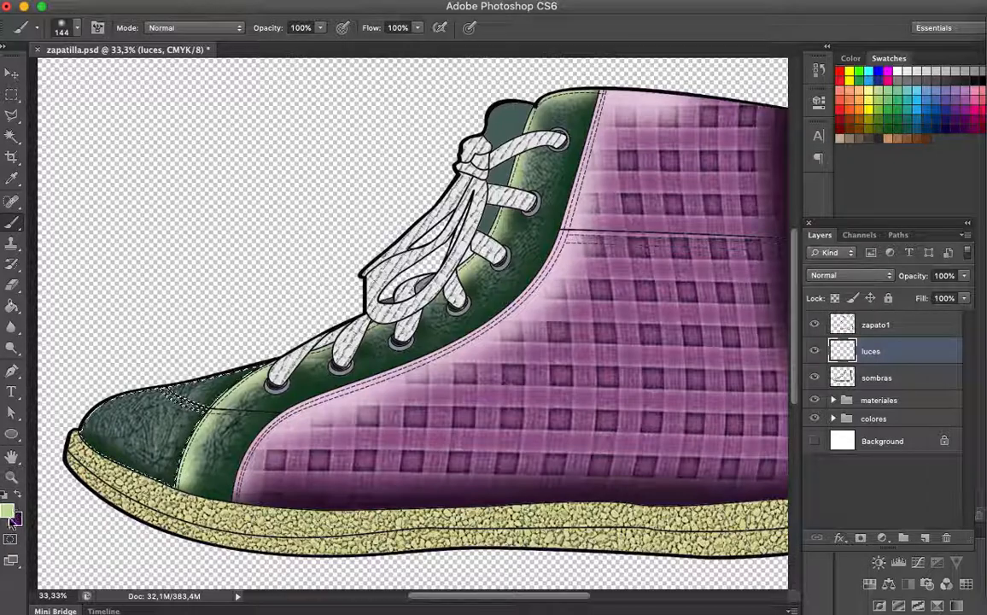
left_click(10, 514)
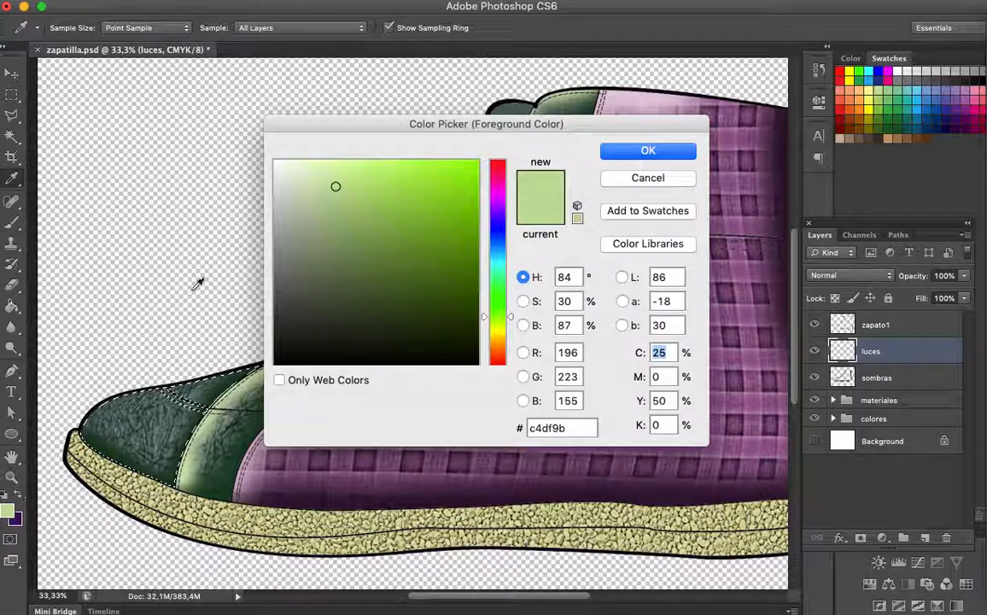
left_click(326, 176)
left_click(651, 151)
key("b")
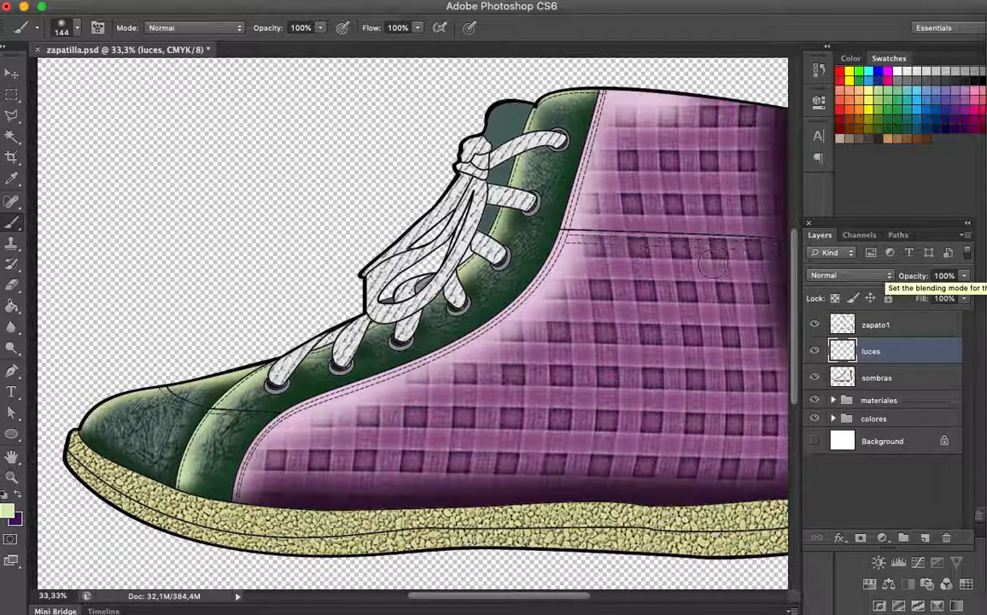
Step: Select the sole on the zapato1 layer with the Magic Wand
scroll(509, 402, "down", 5)
scroll(510, 402, "right", 2)
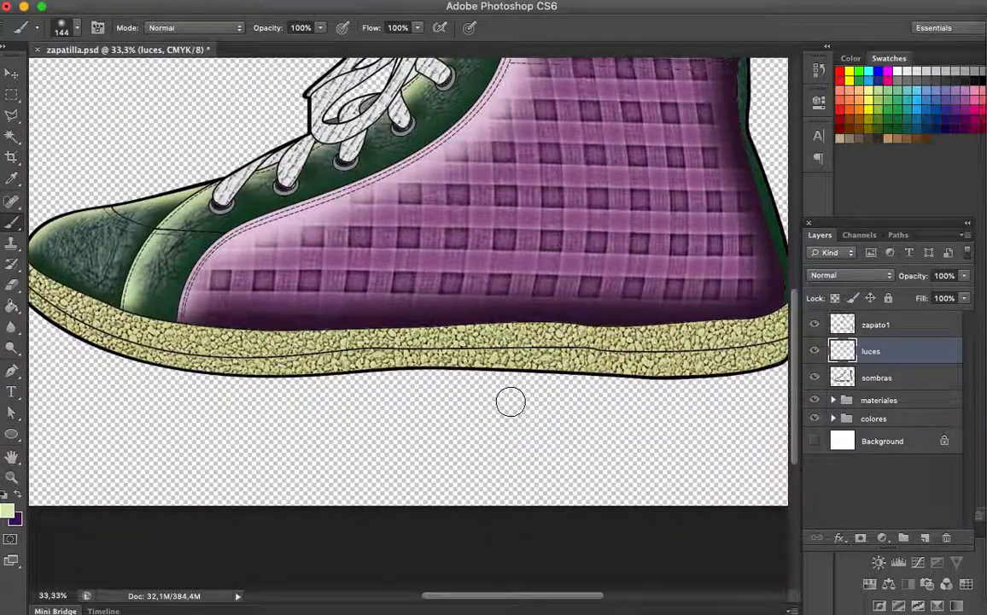
key("super+minus")
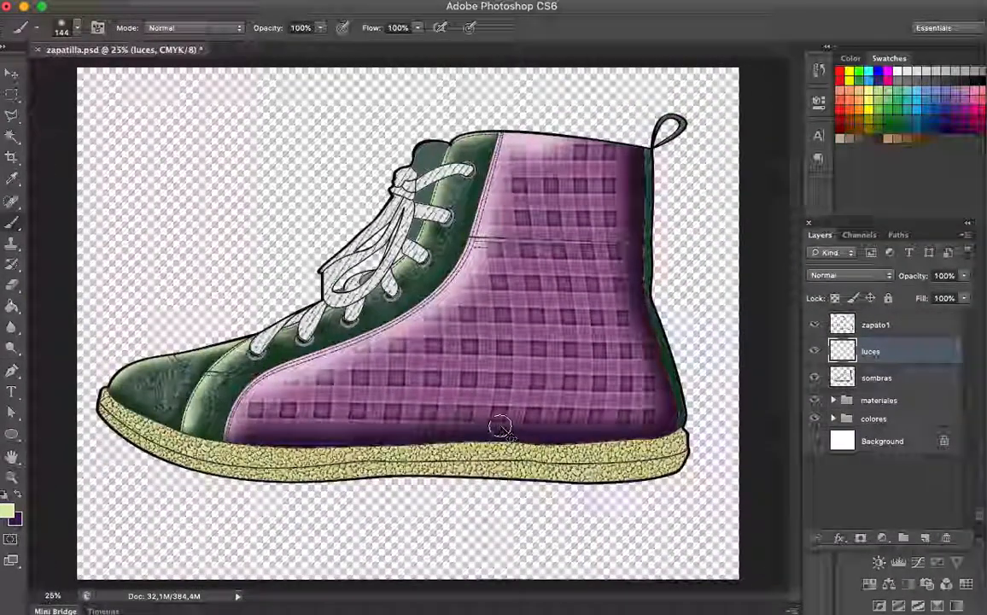
left_click(12, 137)
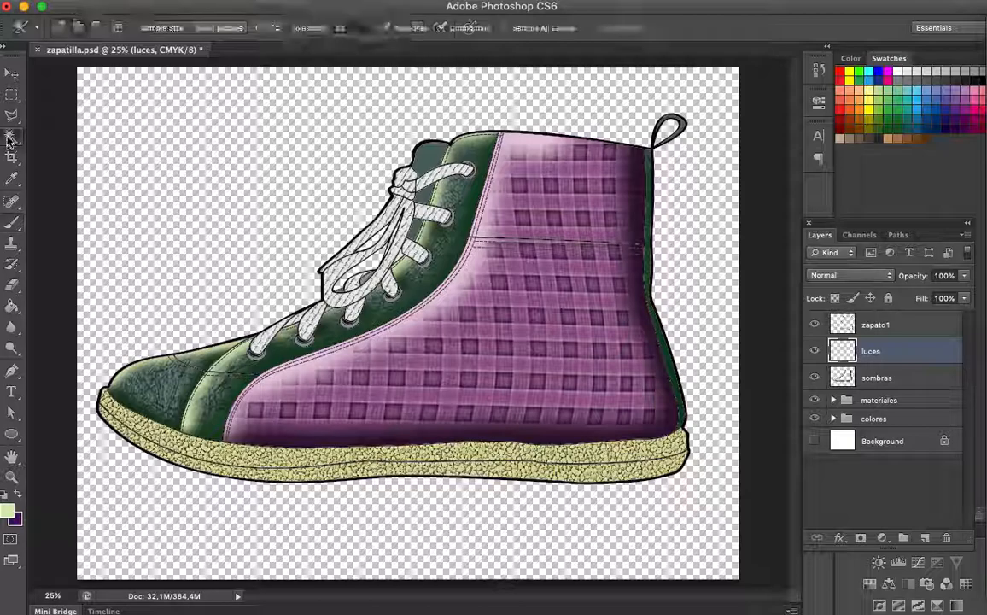
left_click(863, 329)
left_click(612, 461)
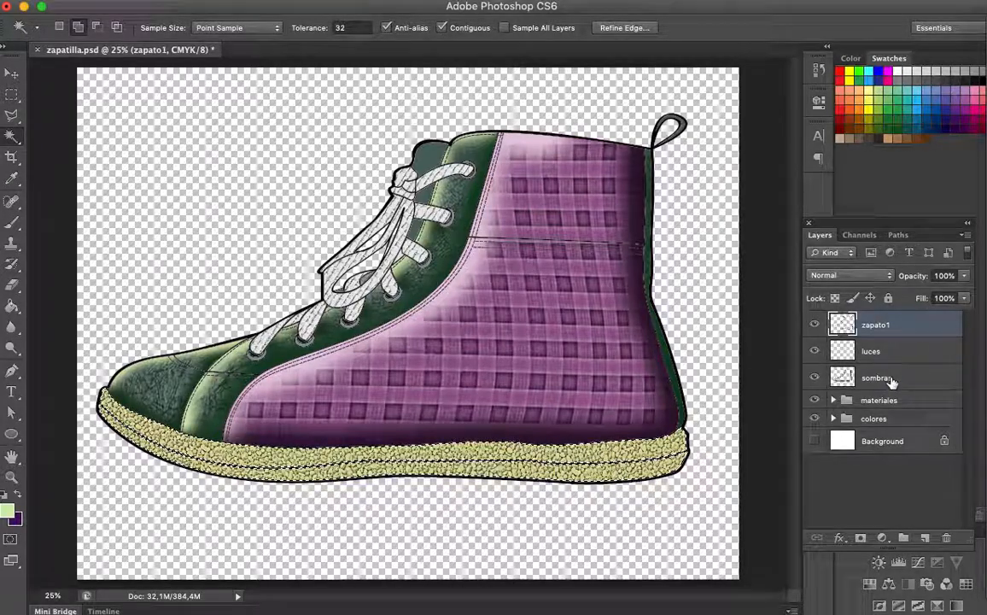
Step: Make sombras the active layer and set the foreground colour to the dark olive #6c660e
left_click(880, 378)
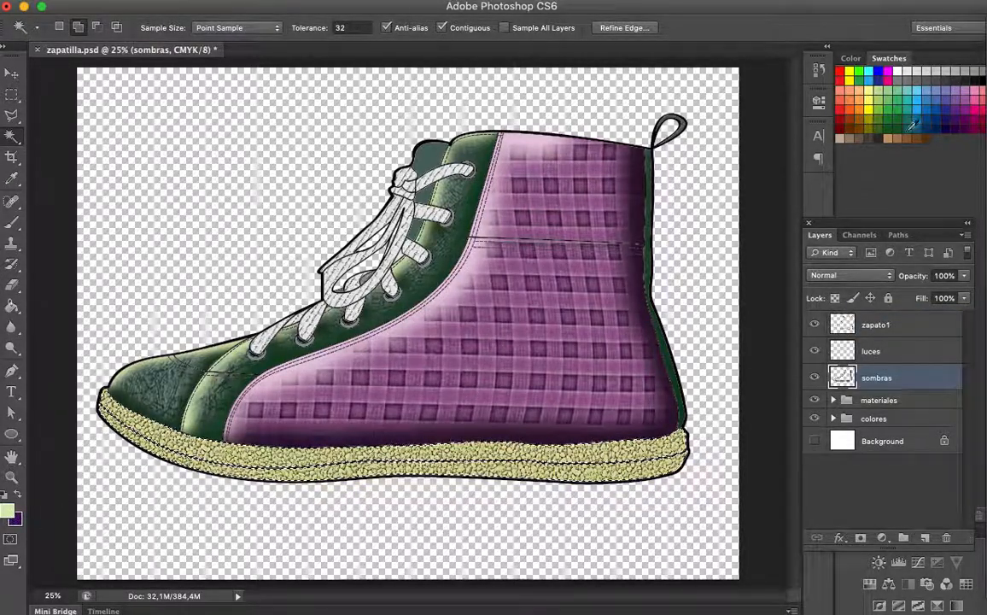
left_click(868, 119)
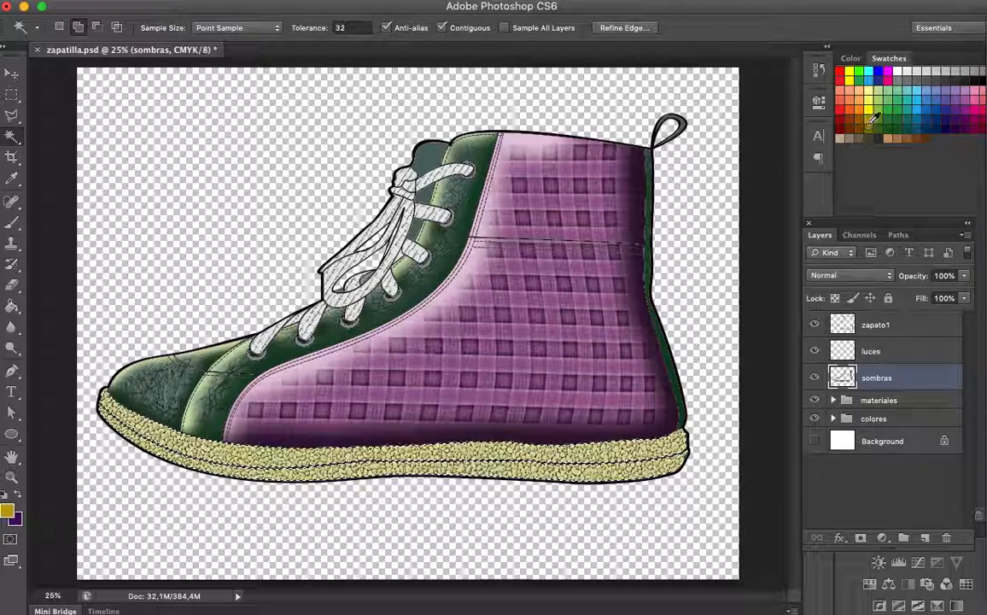
left_click(7, 512)
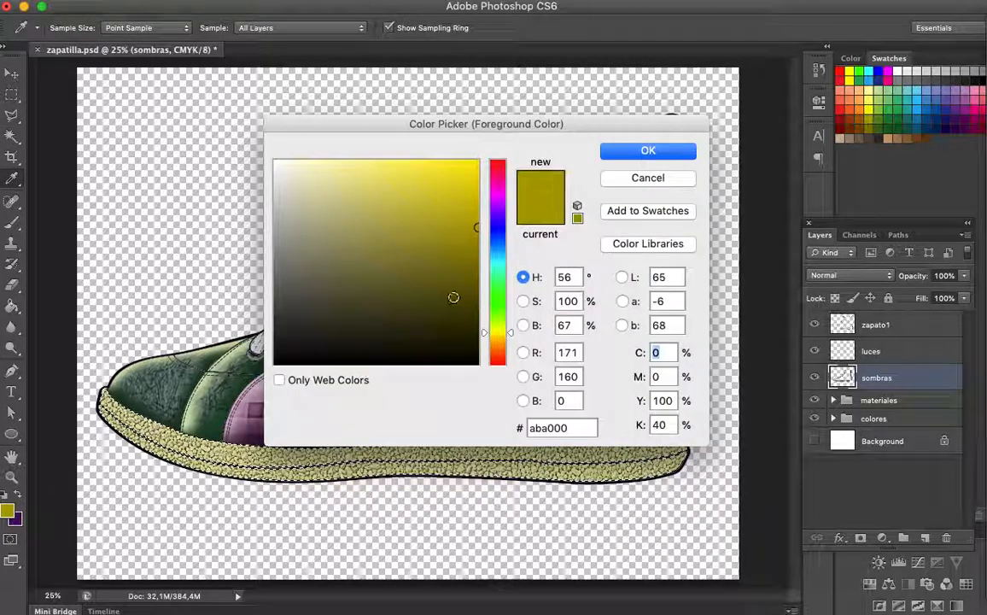
left_click(467, 268)
left_click(452, 277)
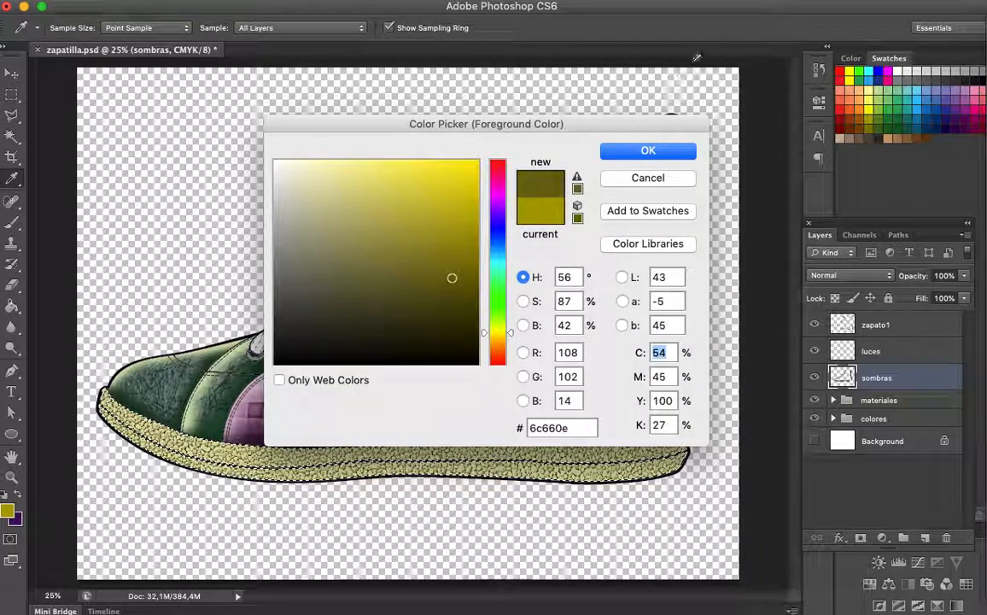
left_click(649, 150)
key("w")
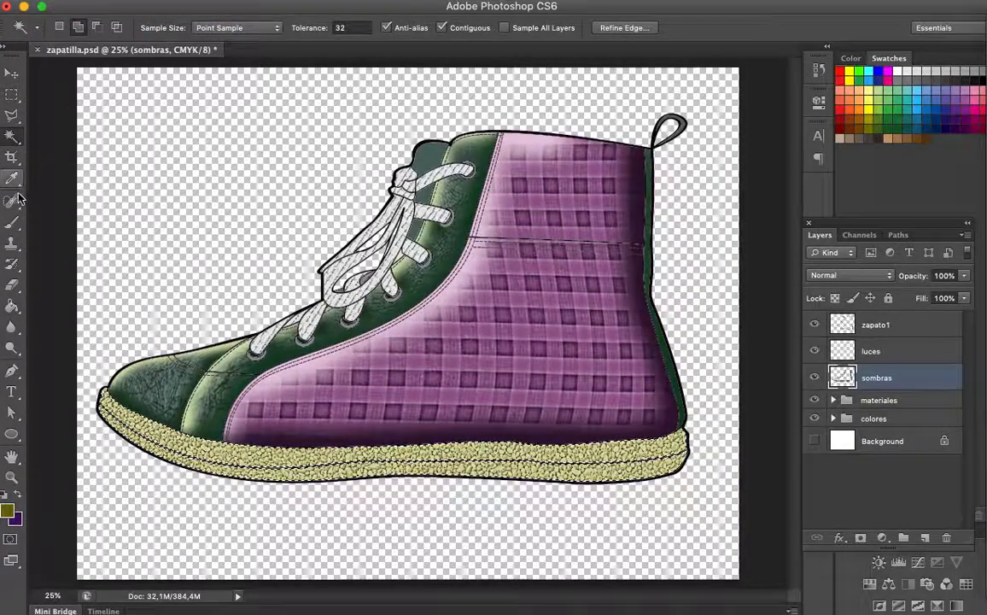
Step: Shade the sole's upper and lower edges in olive with a 123 px brush, clear the selection and restore the default colours
left_click(12, 223)
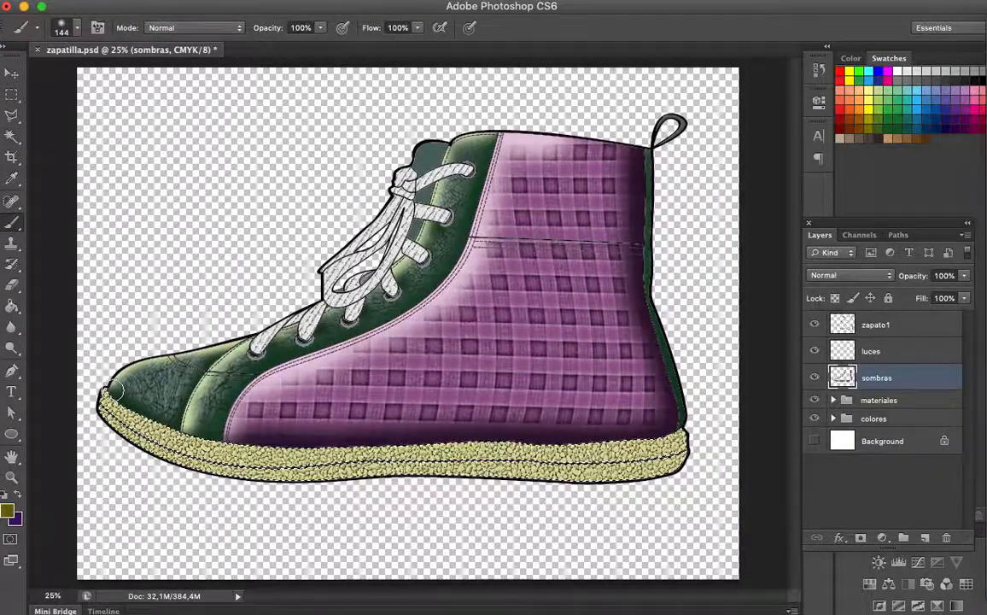
left_click(77, 29)
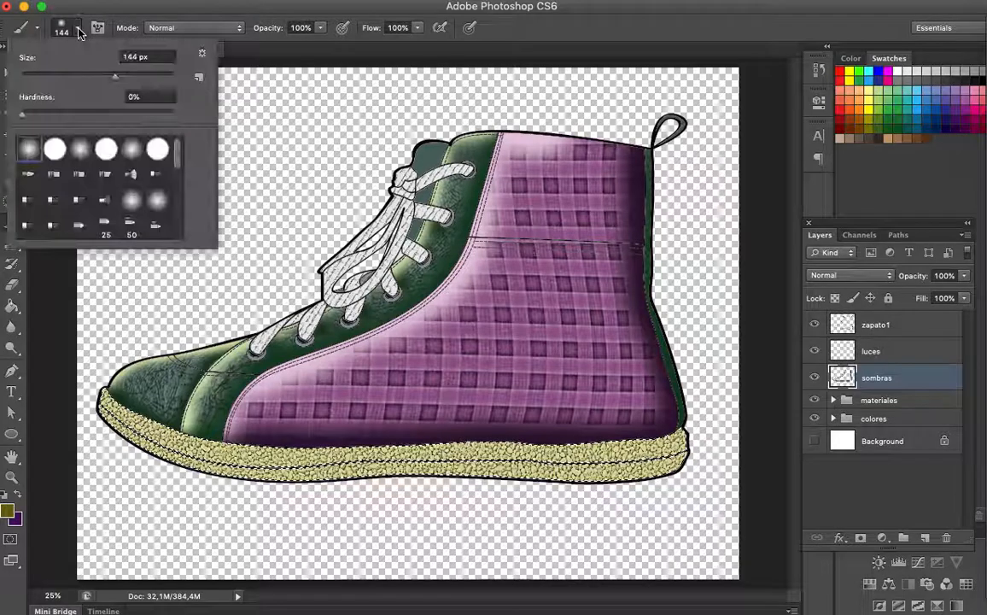
left_click(107, 75)
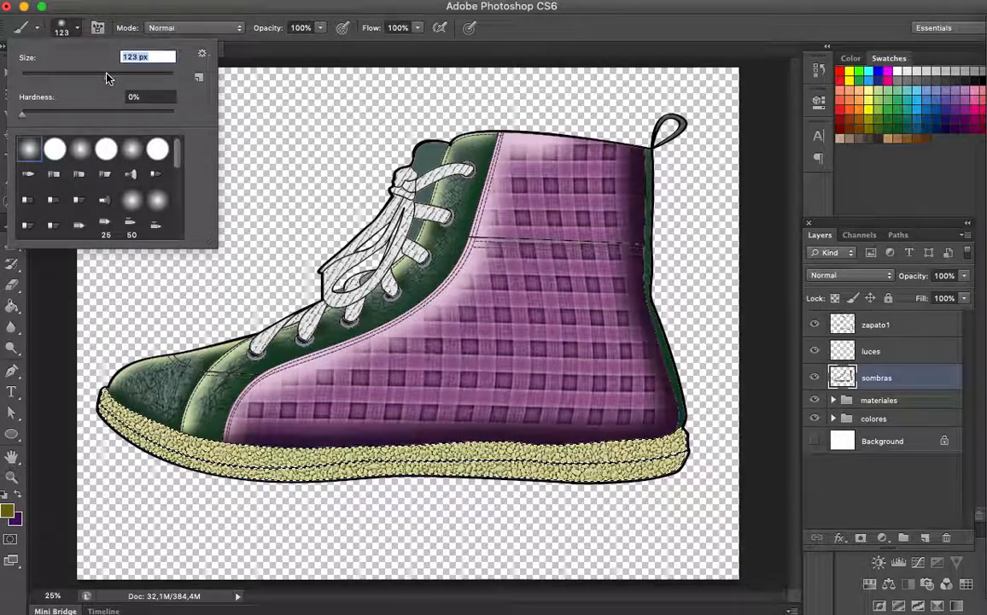
left_click(111, 390)
mouse_move(106, 391)
left_mouse_down()
mouse_move(215, 434)
mouse_move(522, 433)
mouse_move(466, 436)
left_mouse_up()
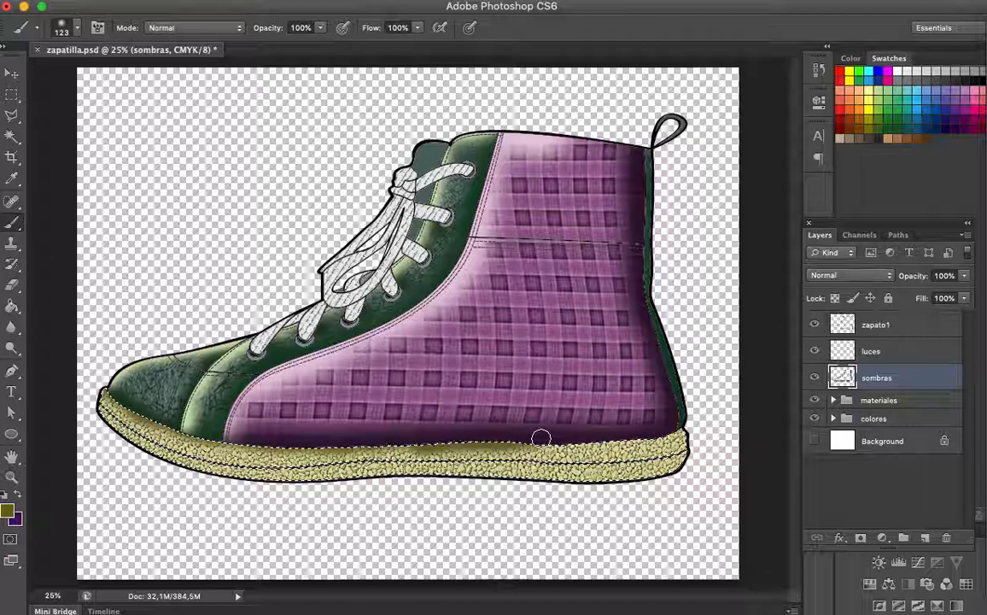
left_click_drag(542, 439, 562, 438)
key("super+z")
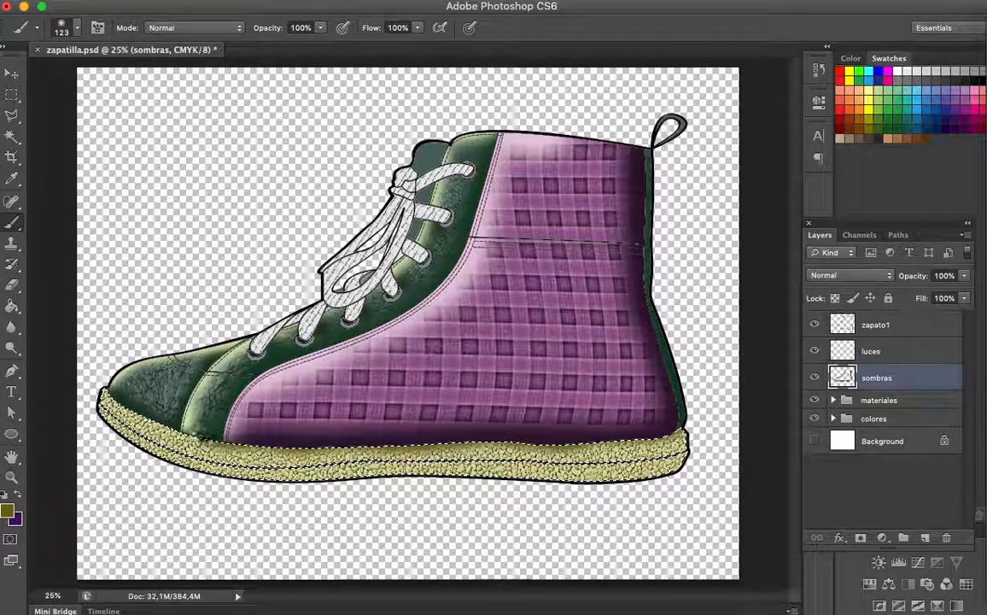
left_click_drag(162, 421, 106, 390)
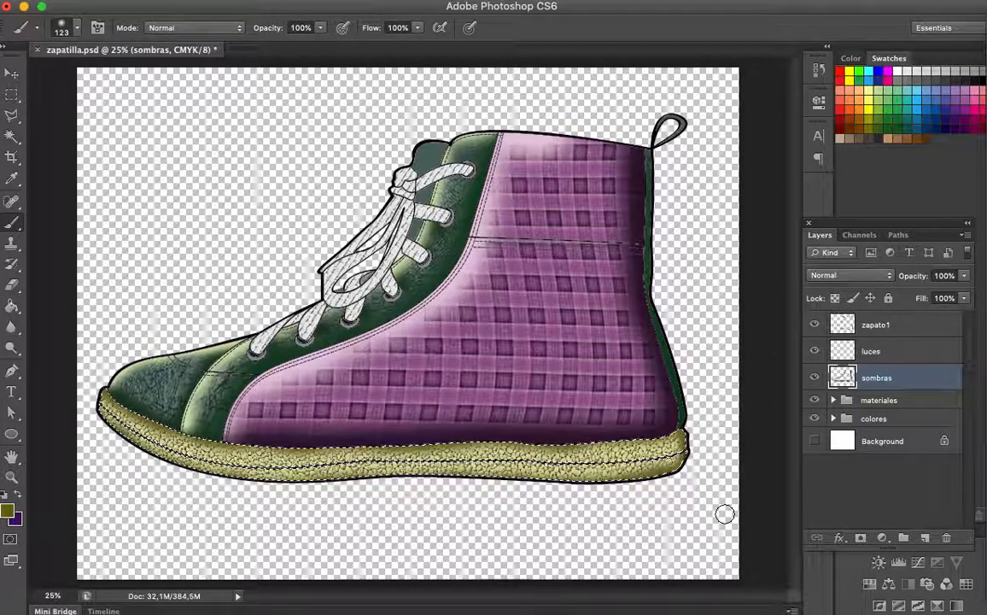
key("d")
key("super+d")
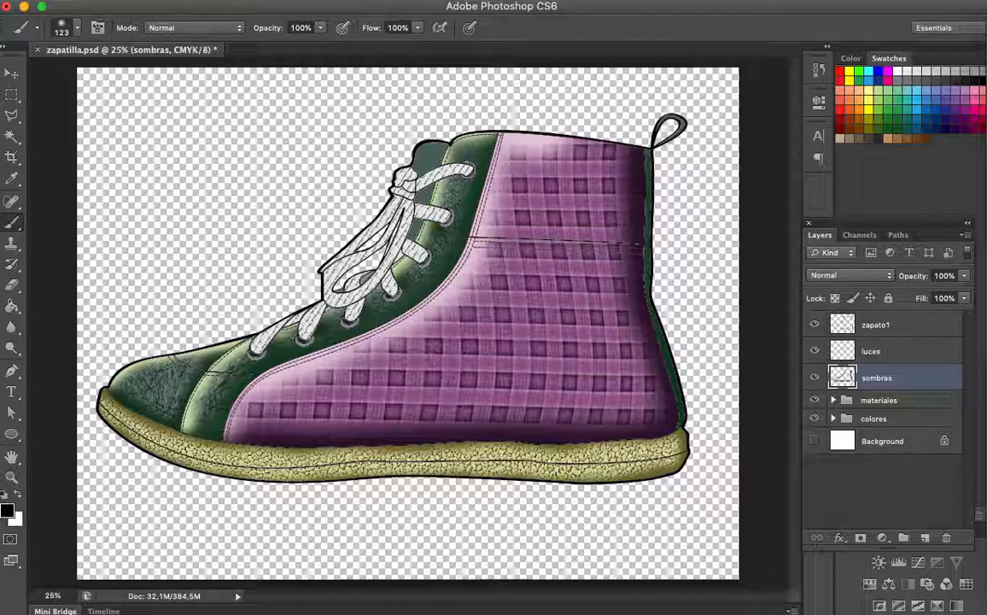
Step: Apply a Gaussian Blur with a radius of about 43 pixels to the sombras layer
left_click(365, 1)
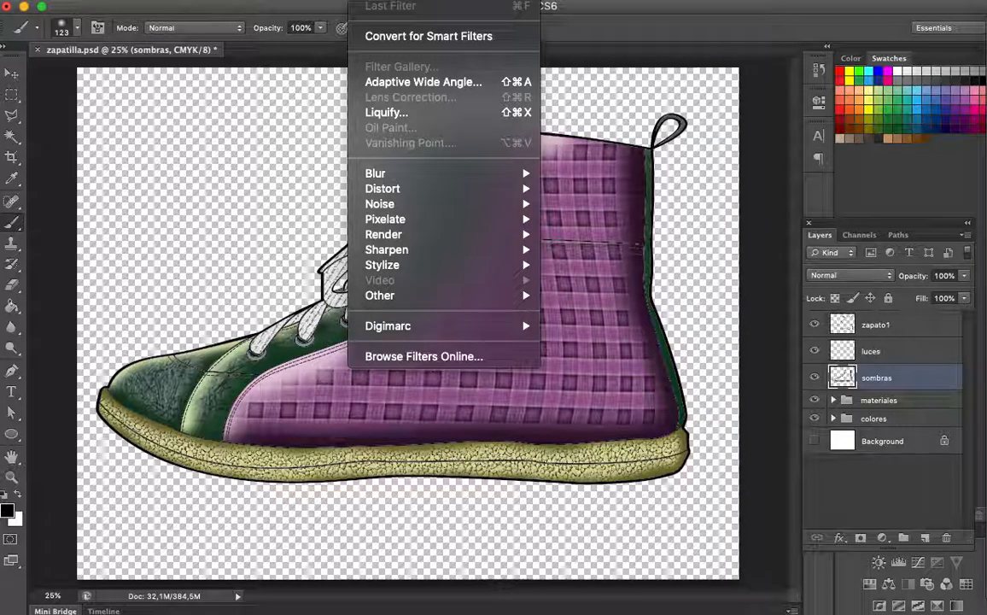
mouse_move(468, 189)
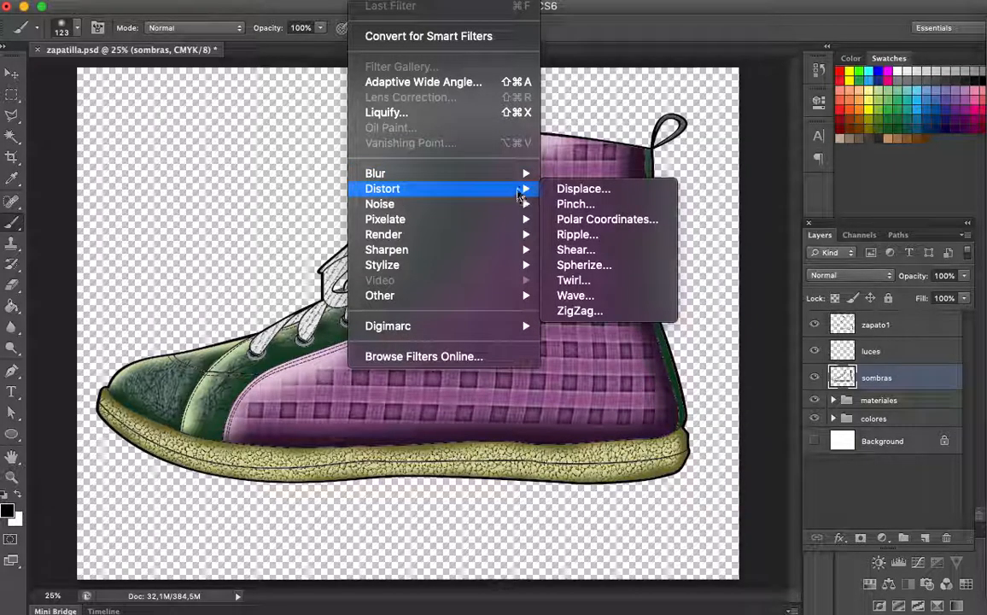
mouse_move(520, 175)
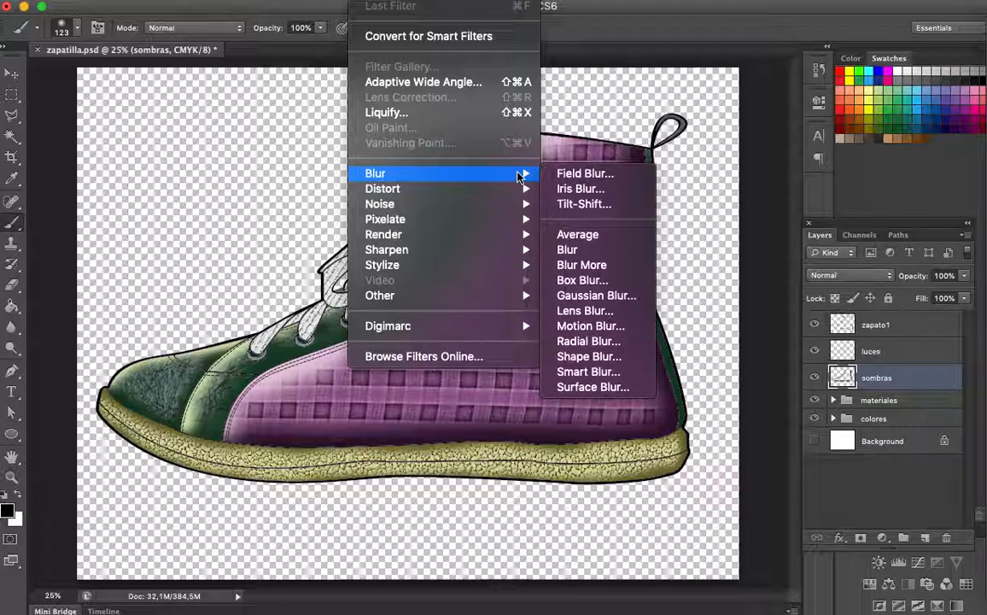
left_click(584, 296)
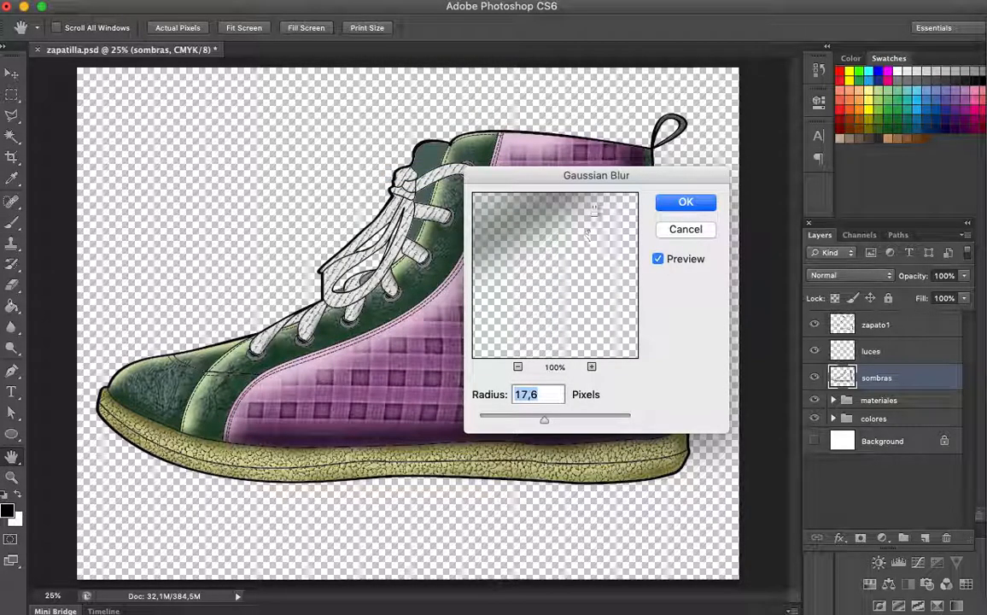
left_click_drag(602, 182, 640, 147)
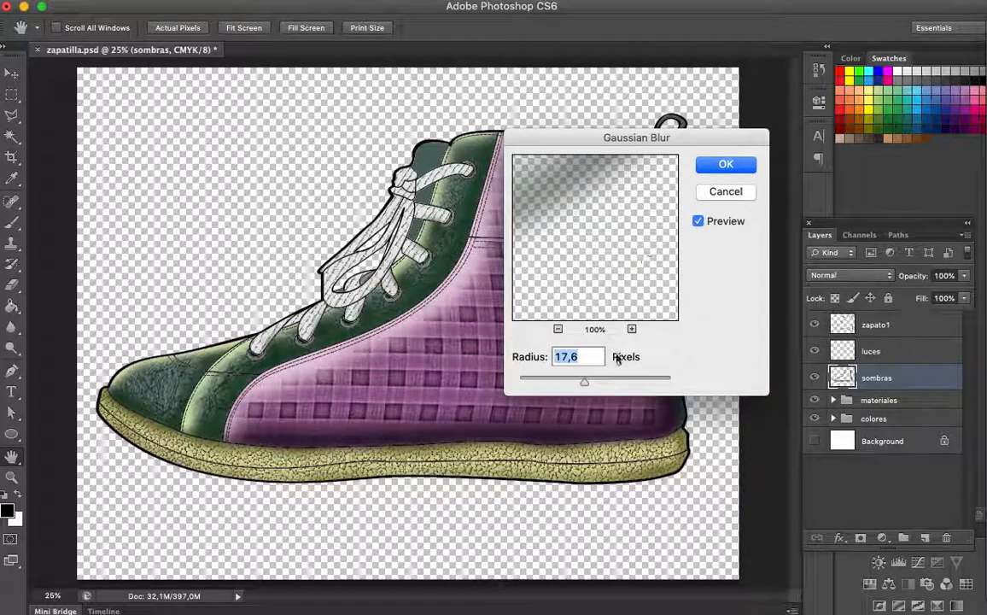
left_click_drag(586, 386, 604, 387)
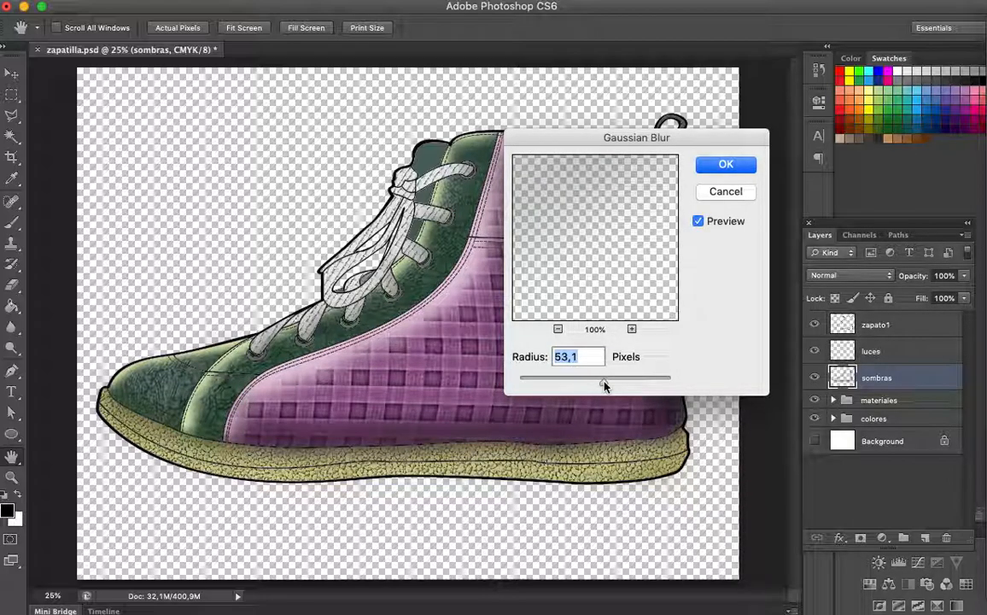
left_click_drag(604, 387, 595, 384)
left_click(733, 166)
key("b")
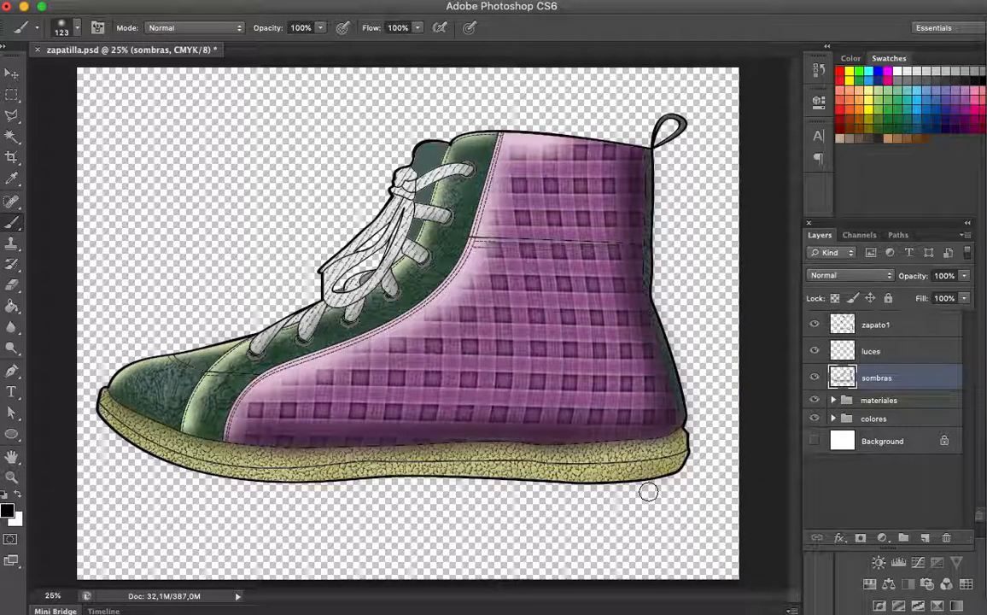
Step: Apply a Gaussian Blur with a radius of about 36 pixels to the luces layer
left_click(893, 355)
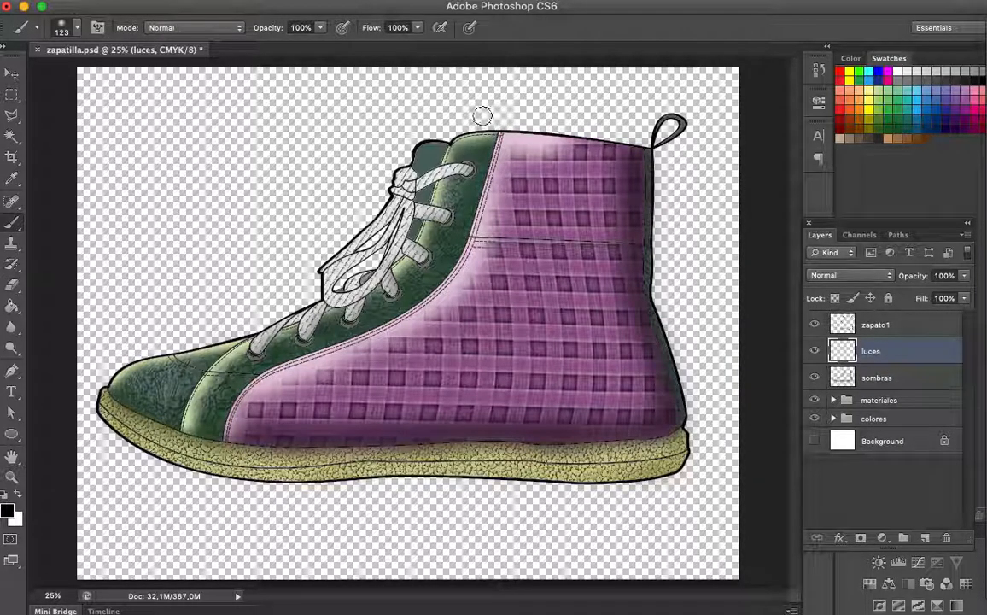
left_click(366, 1)
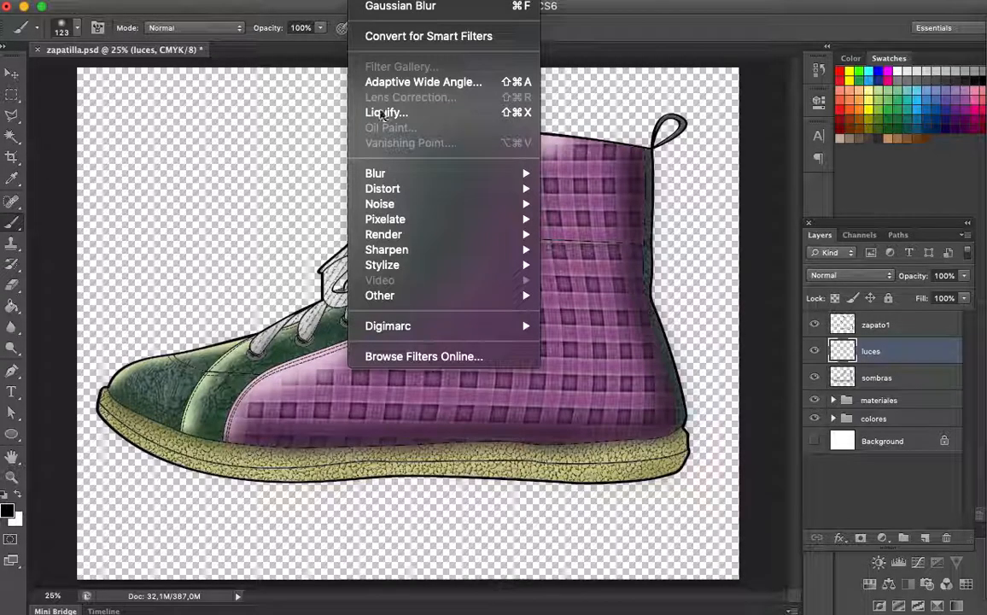
mouse_move(383, 174)
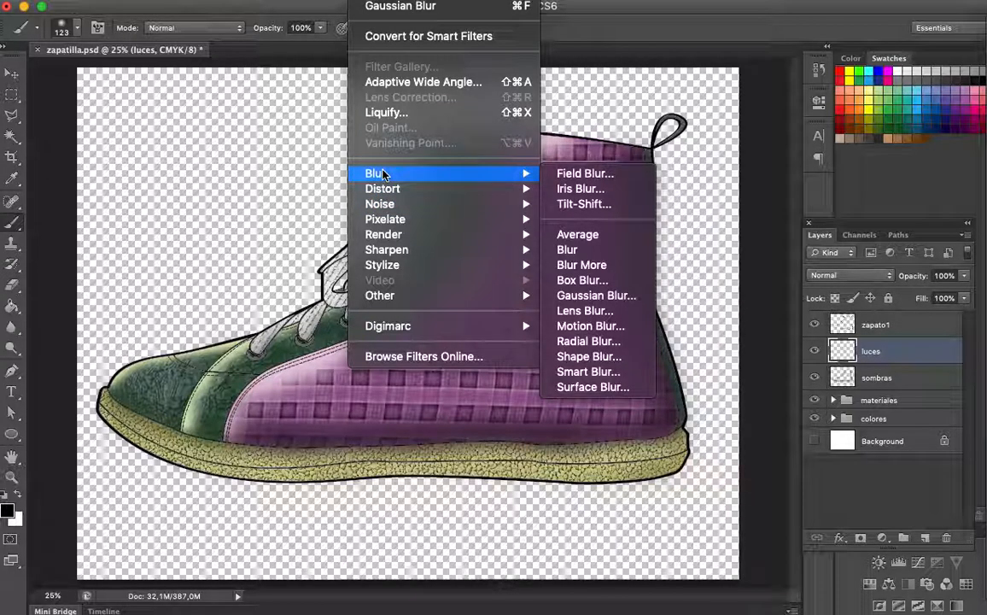
left_click(589, 295)
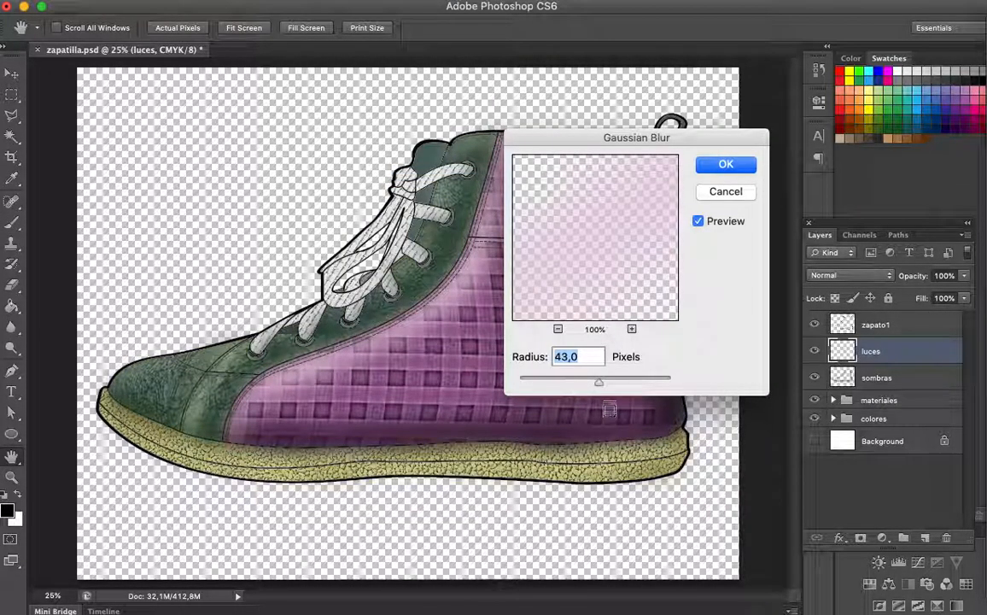
left_click_drag(601, 386, 593, 387)
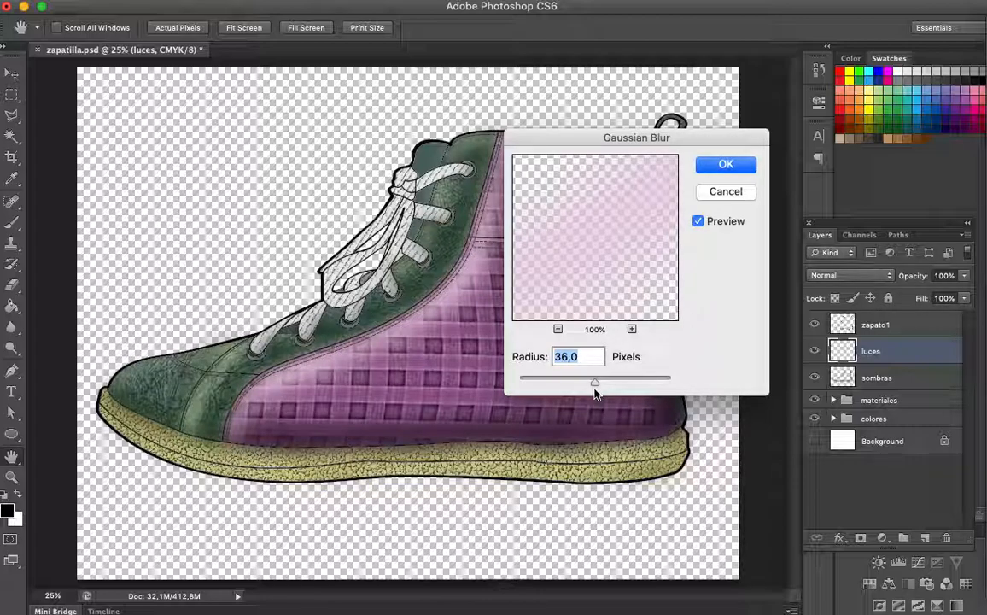
left_click(725, 164)
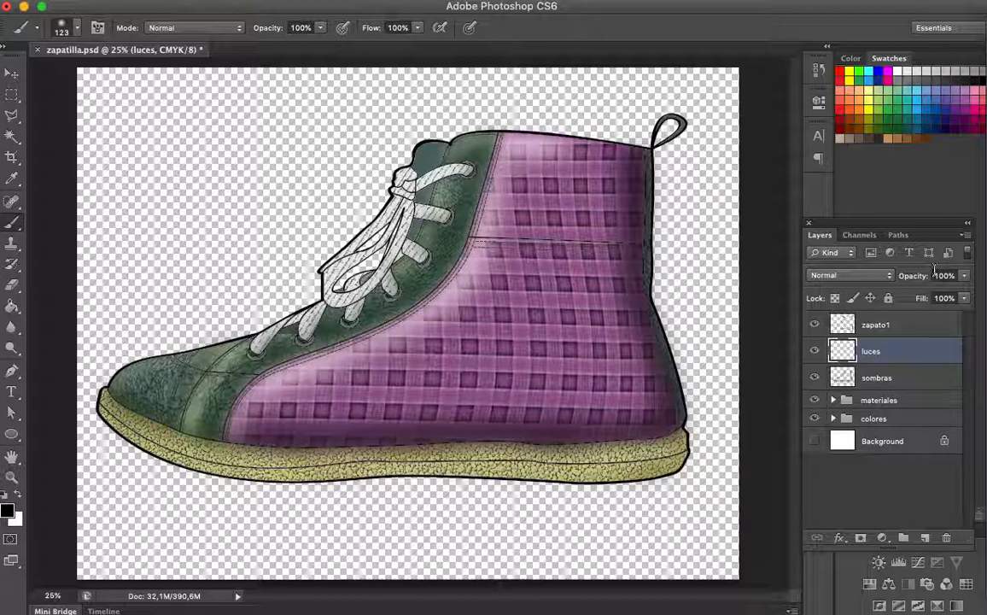
Step: Lower the opacity of the luces layer to 64%
left_click(965, 276)
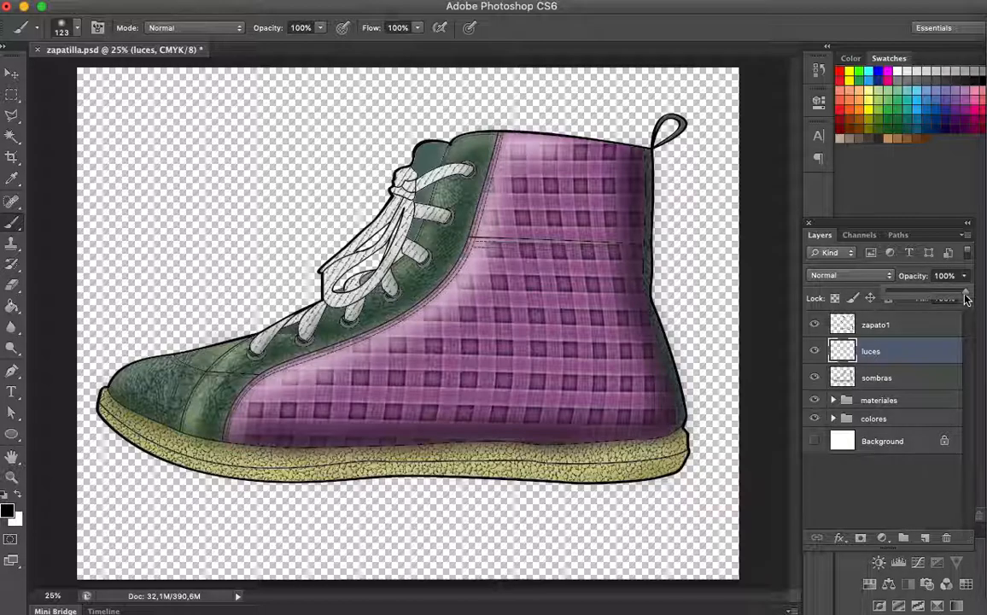
left_click_drag(965, 295, 948, 297)
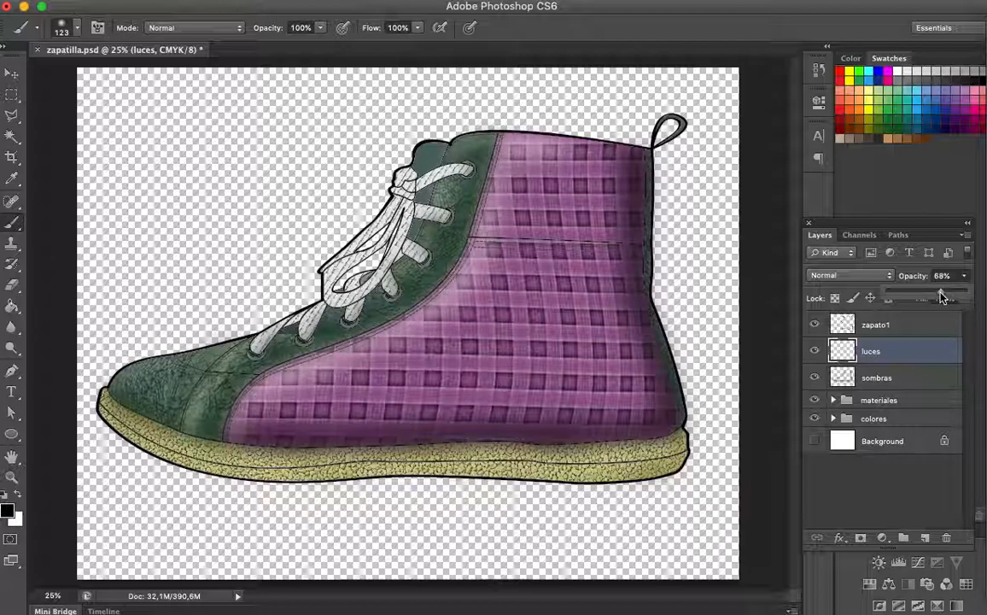
left_click_drag(943, 295, 939, 296)
left_click(777, 333)
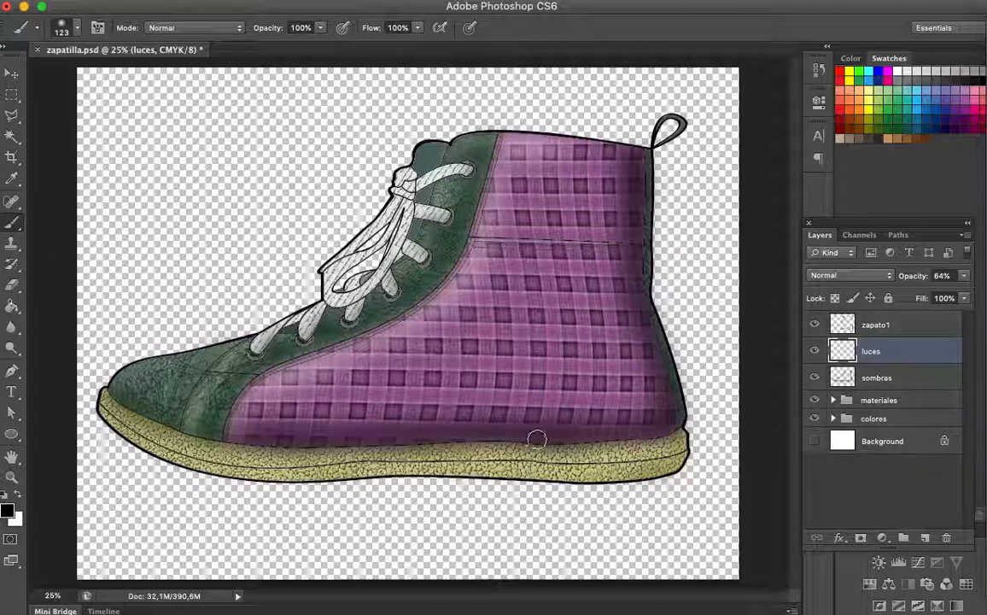
Step: Draw a dark grey ellipse about 3000 × 345 px below the sneaker and move it up to overlap the sole's lower edge
left_click(14, 440)
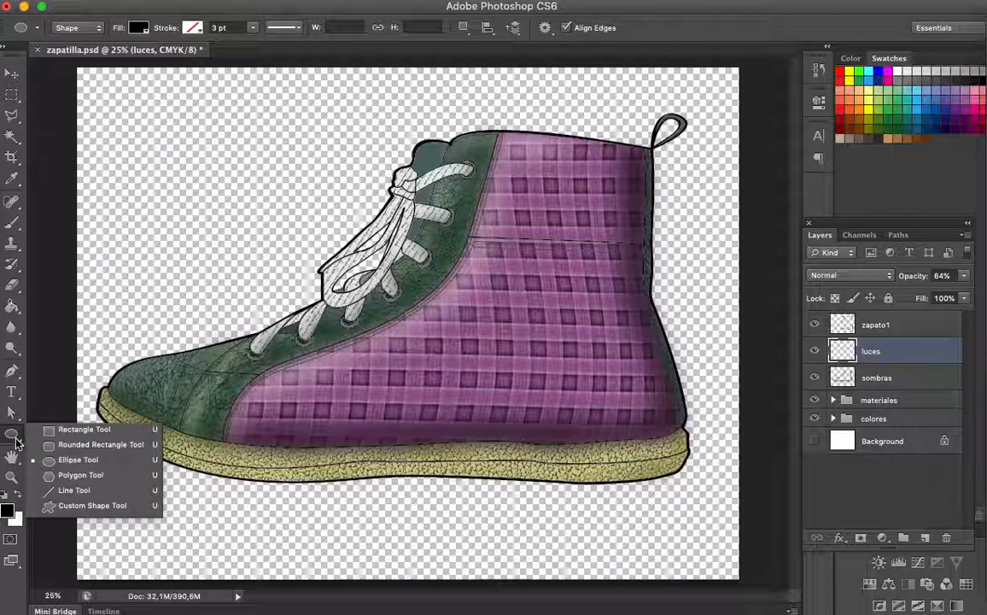
left_click(65, 431)
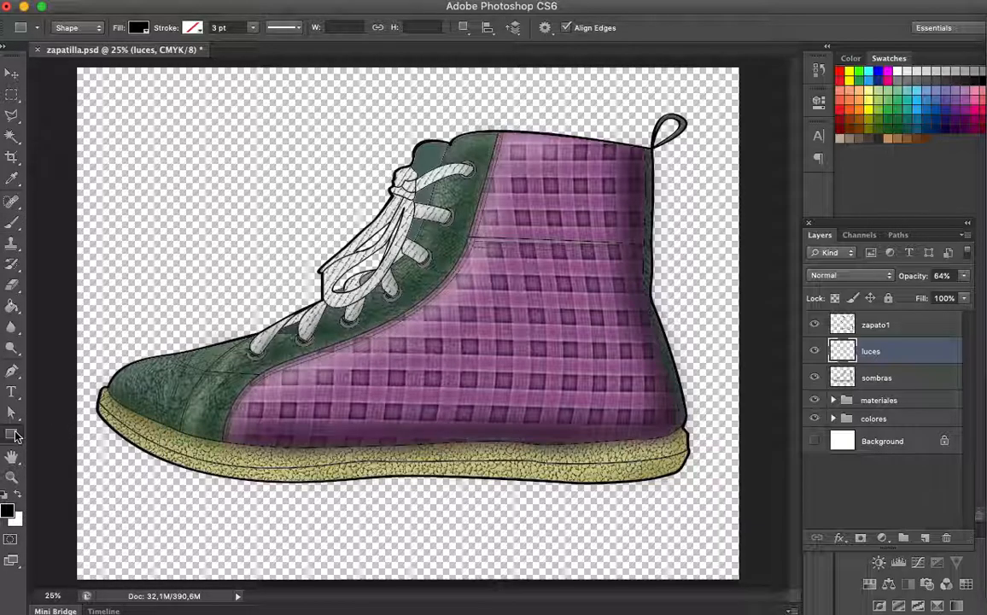
left_click(15, 435)
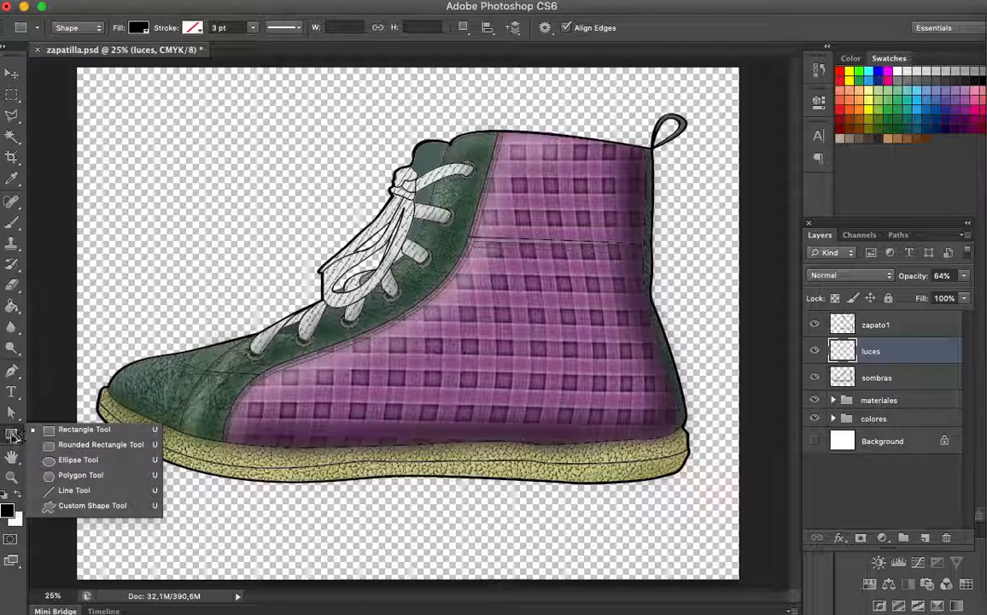
left_click(79, 461)
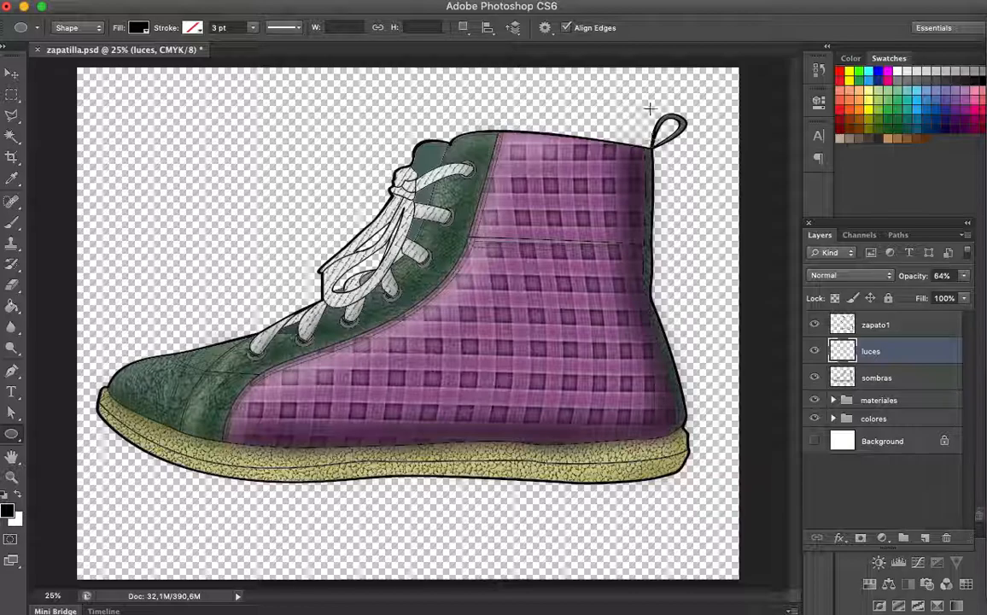
left_click(937, 80)
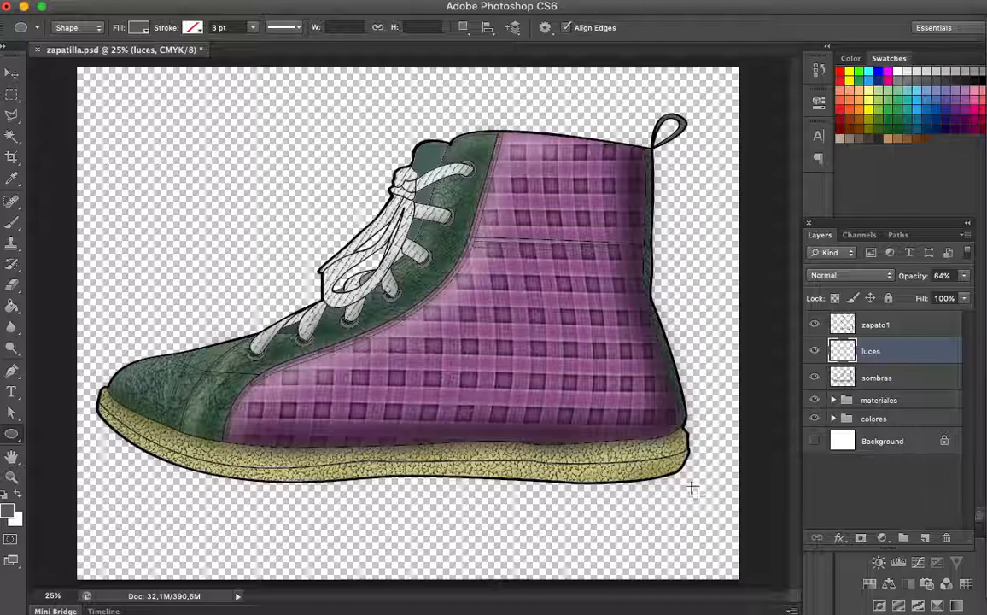
left_click_drag(692, 484, 83, 551)
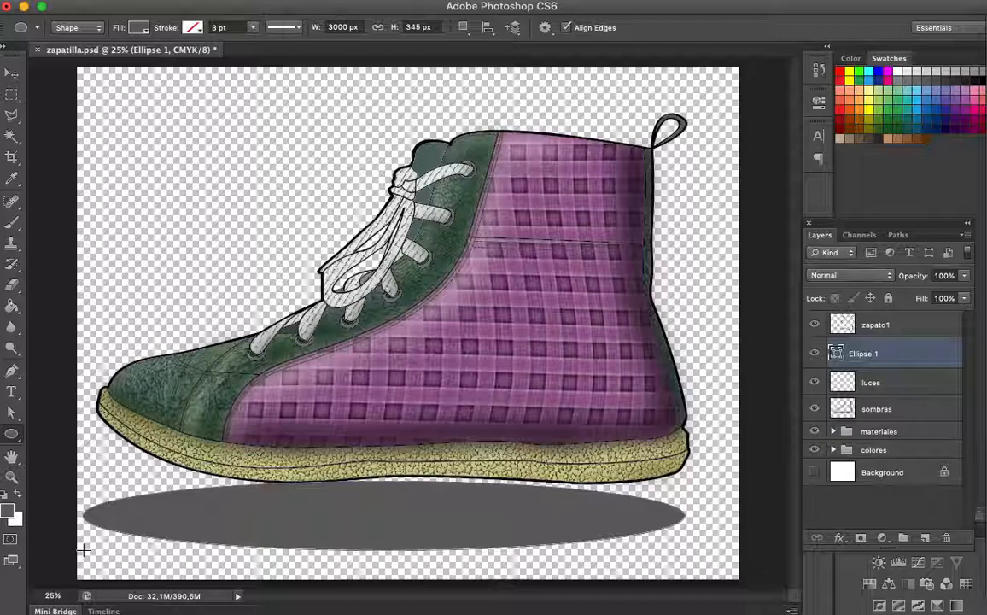
left_click(12, 73)
left_click_drag(462, 544, 505, 509)
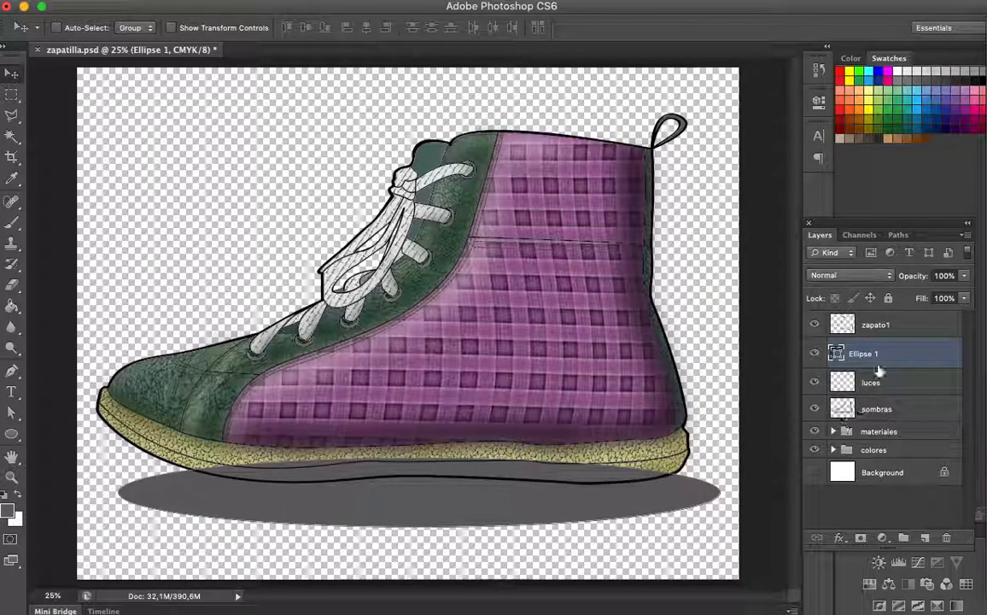
Step: Try to place the Ellipse 1 layer beneath the colores group and check its position within the group's contents
left_click_drag(879, 354, 880, 455)
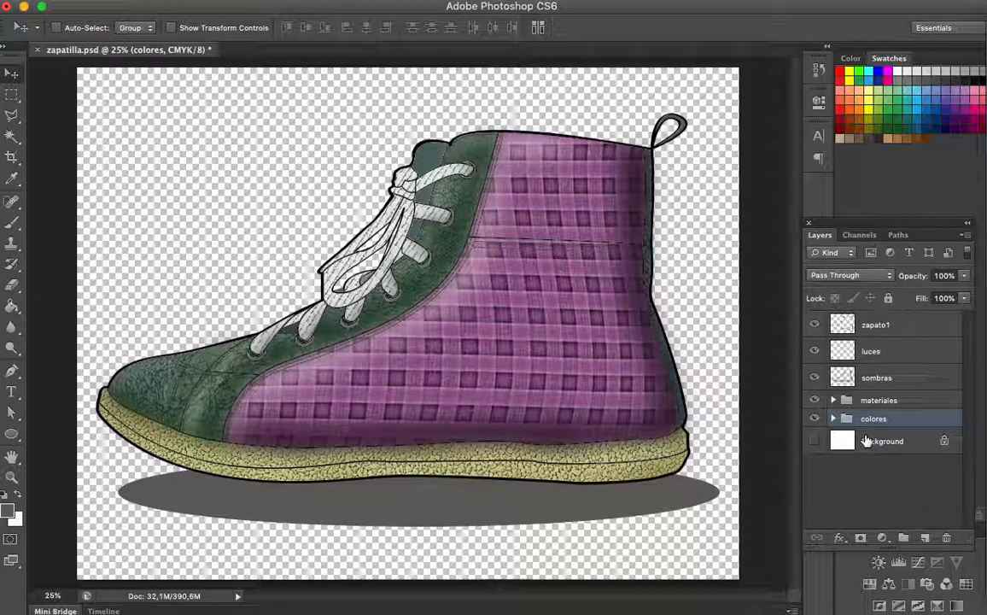
left_click(834, 418)
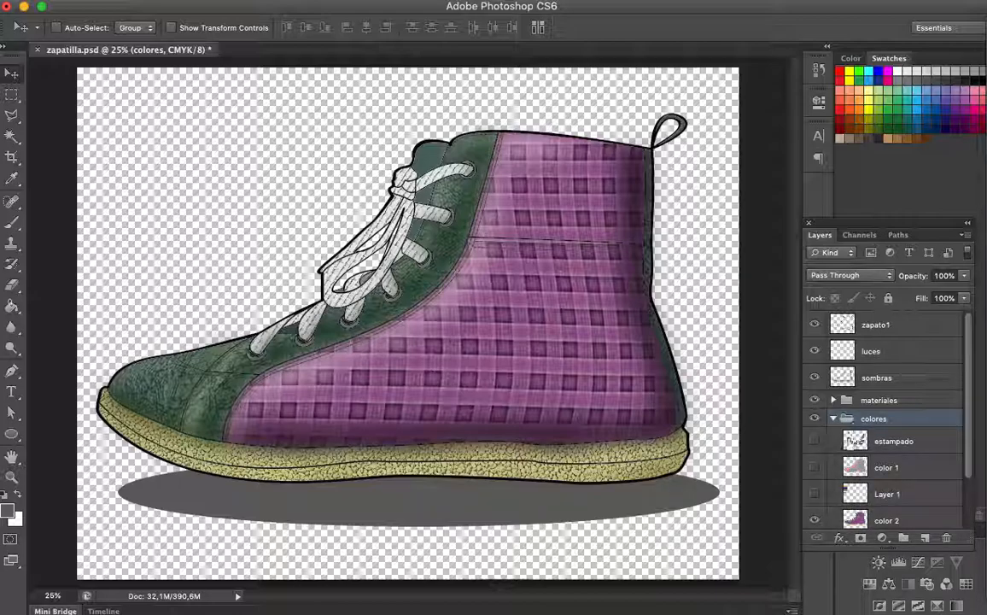
scroll(854, 444, "down", 2)
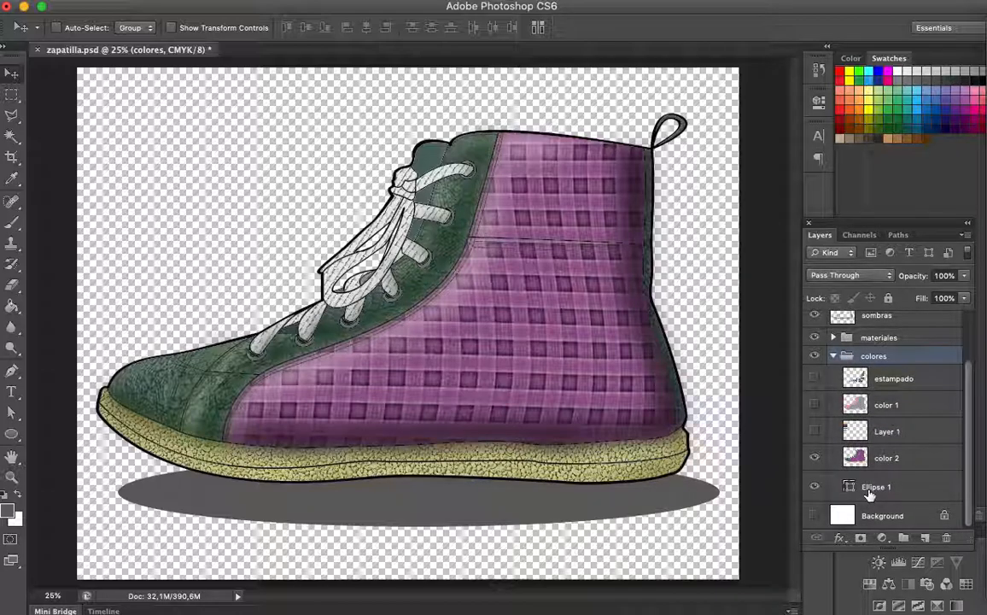
scroll(854, 444, "up", 2)
left_click(835, 419)
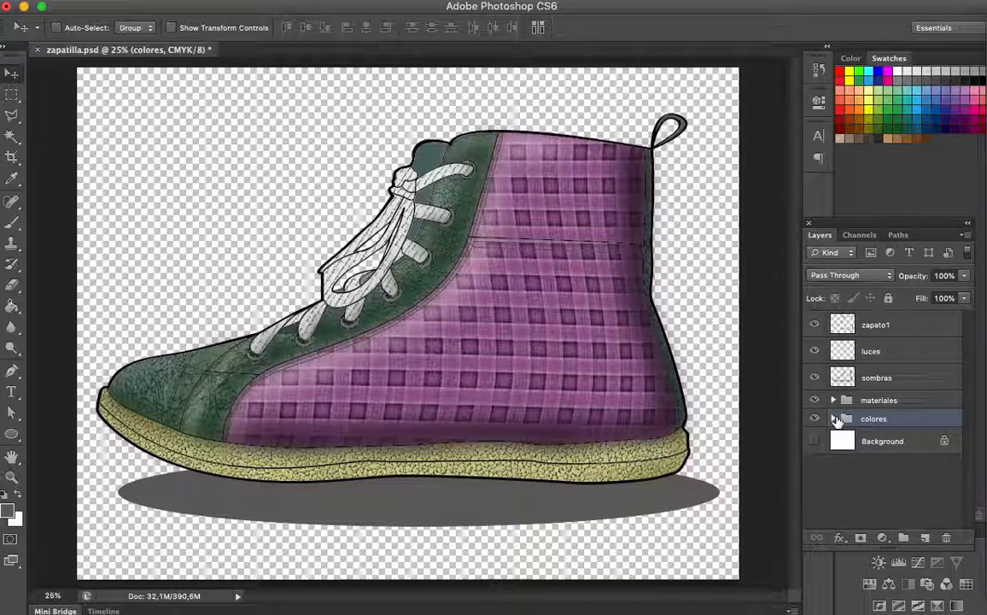
left_click(835, 418)
scroll(872, 487, "down", 2)
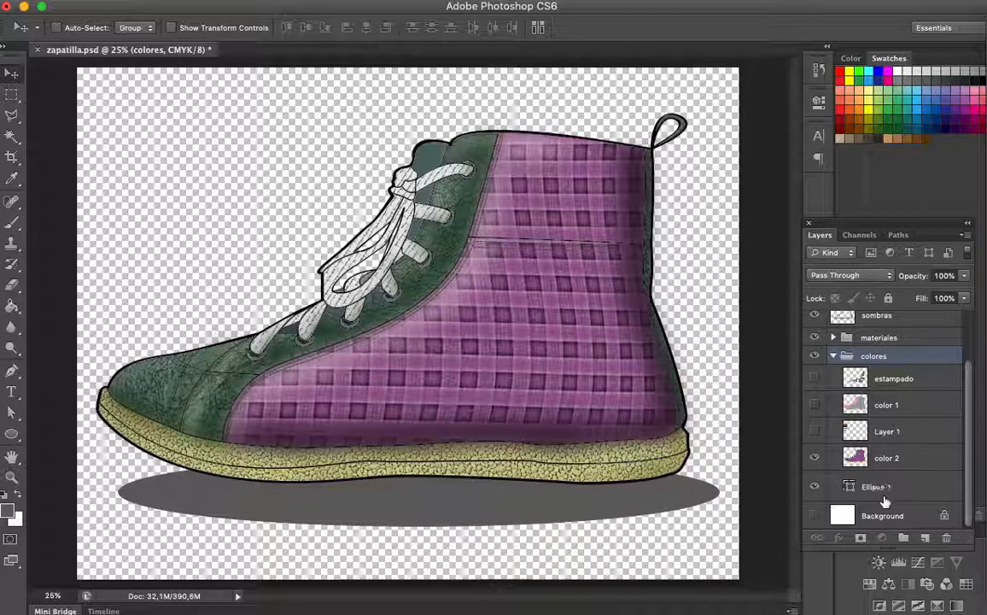
left_click(834, 356)
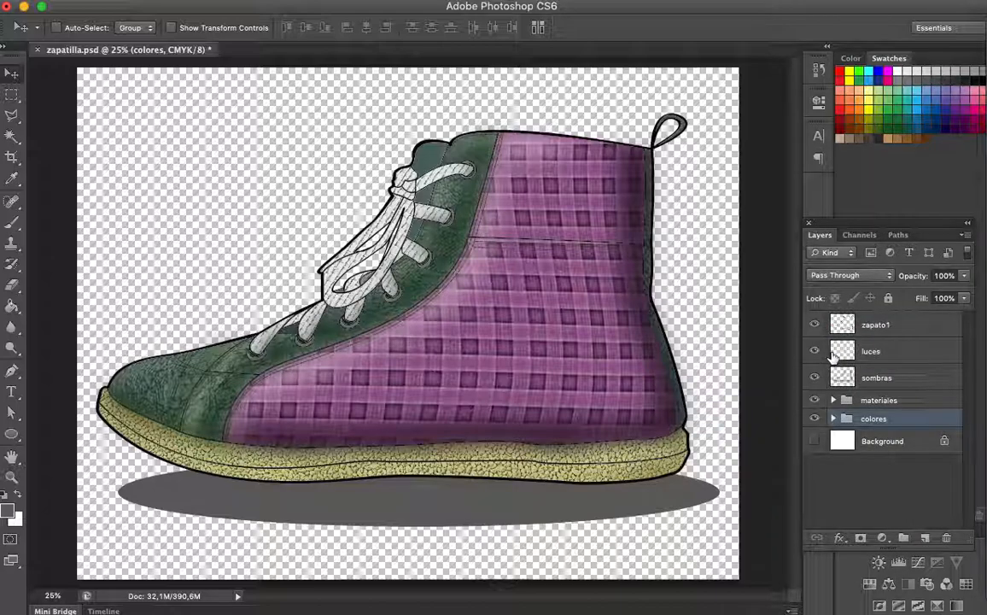
left_click(833, 353)
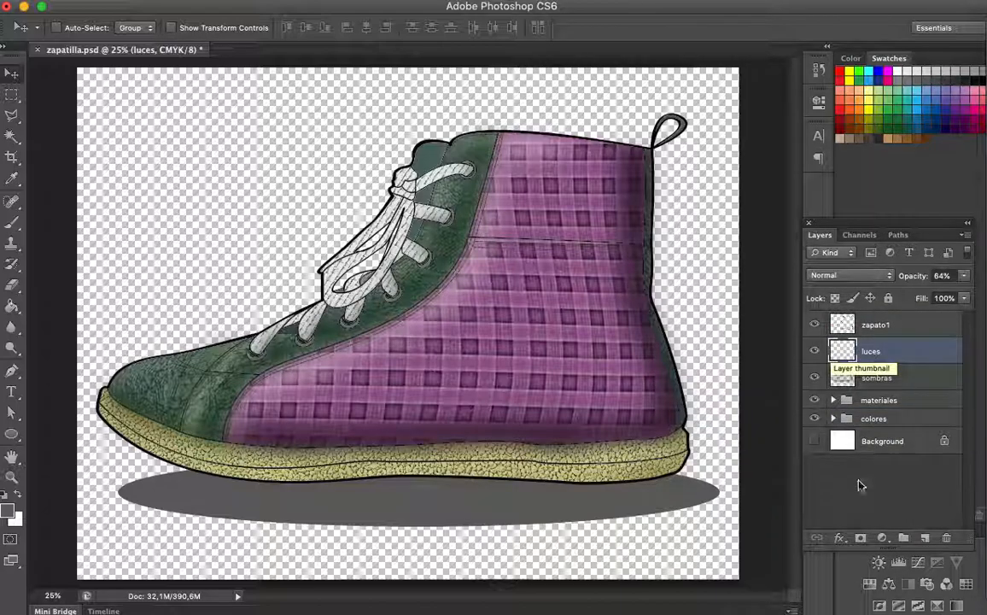
Step: Take the Ellipse 1 layer out of the colores area to just above the materiales group and collapse colores
left_click(835, 420)
scroll(886, 494, "down", 5)
left_click_drag(880, 487, 842, 331)
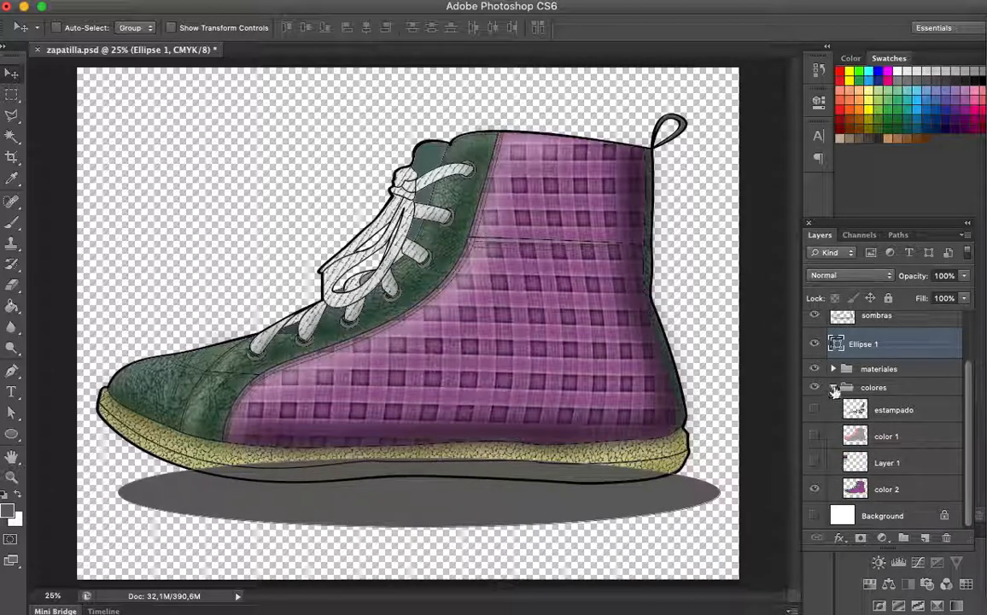
left_click(835, 389)
Step: Show the Background layer and move the Ellipse 1 layer directly above it, beneath the colores group
left_click_drag(821, 410, 816, 474)
left_click(814, 472)
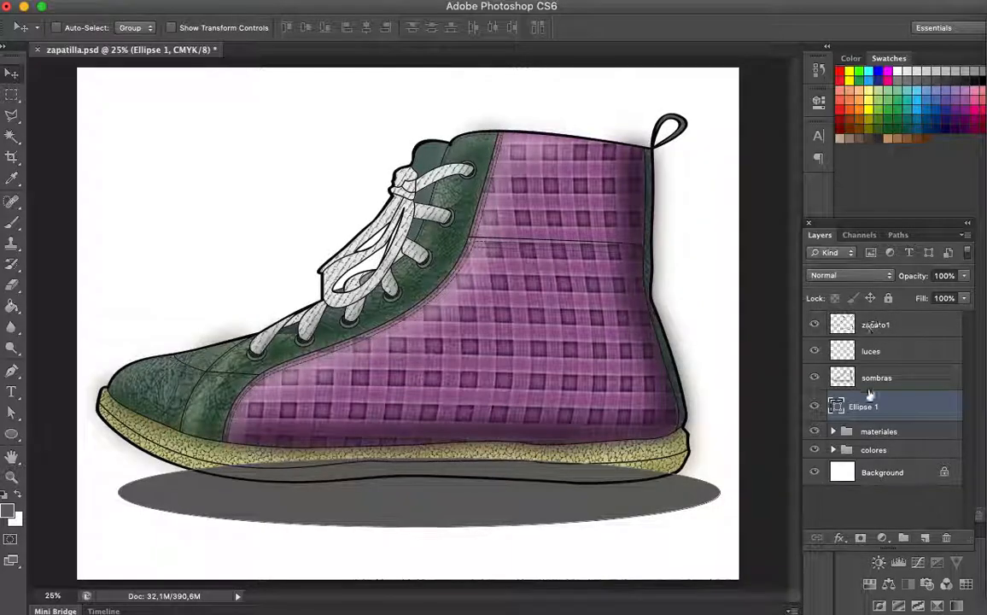
left_click_drag(869, 406, 839, 469)
left_click_drag(873, 410, 871, 475)
left_click_drag(859, 406, 873, 461)
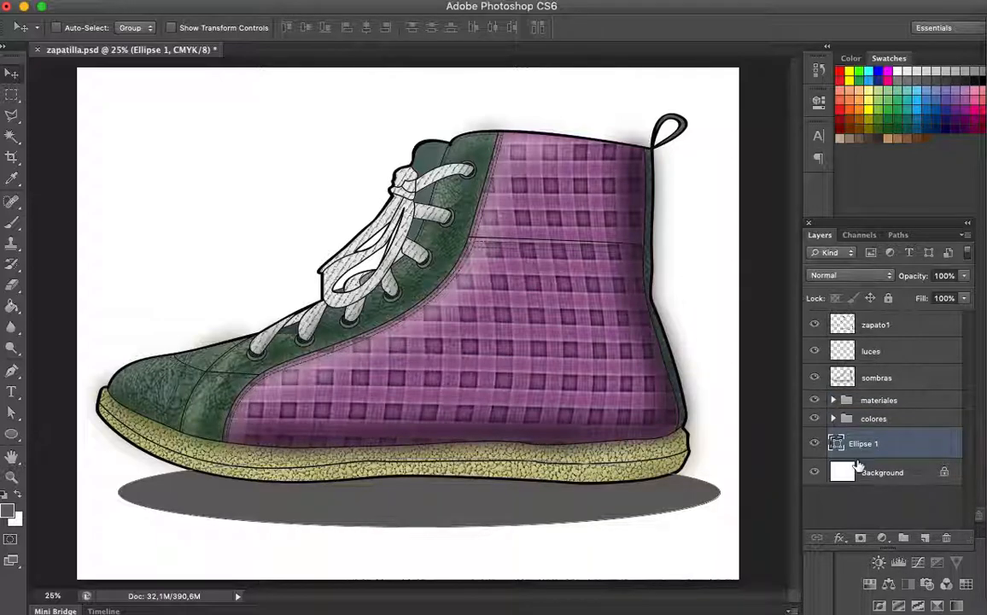
Step: Centre the Ellipse 1 shadow closer beneath the sneaker's sole and rasterize its layer
mouse_move(414, 503)
left_mouse_down()
mouse_move(391, 478)
mouse_move(400, 498)
left_mouse_up()
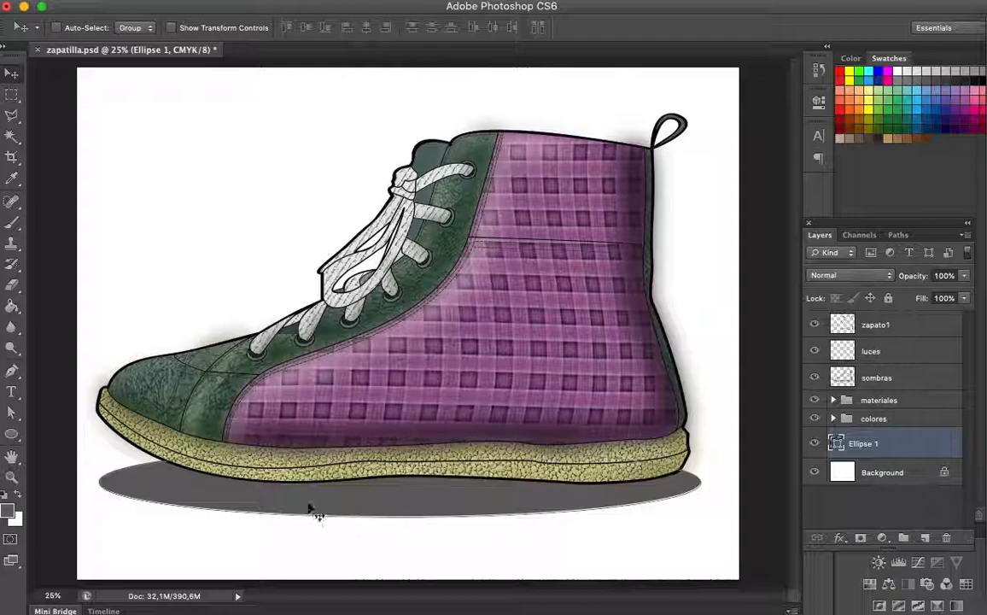
right_click(856, 443)
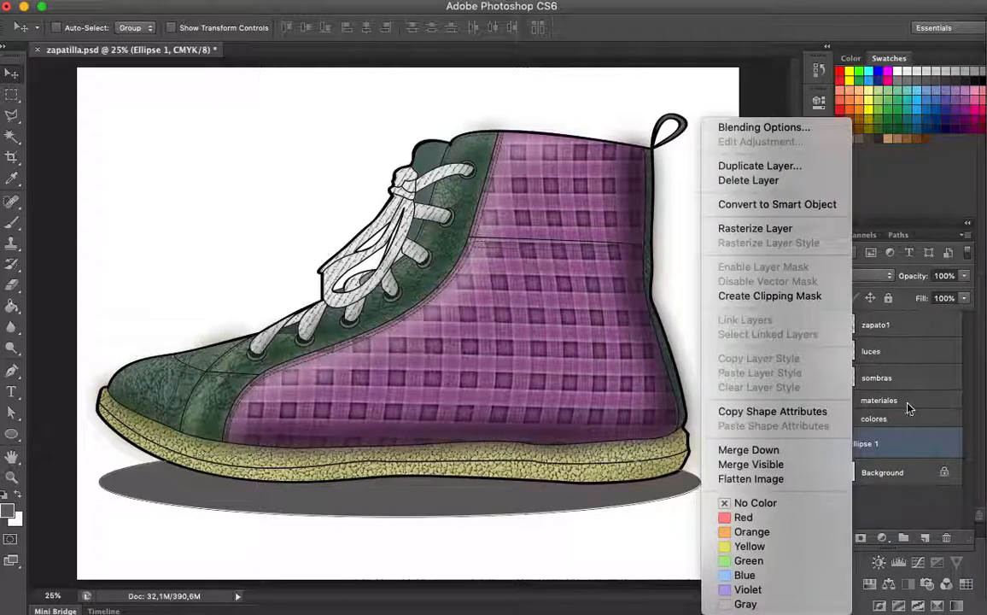
right_click(902, 446)
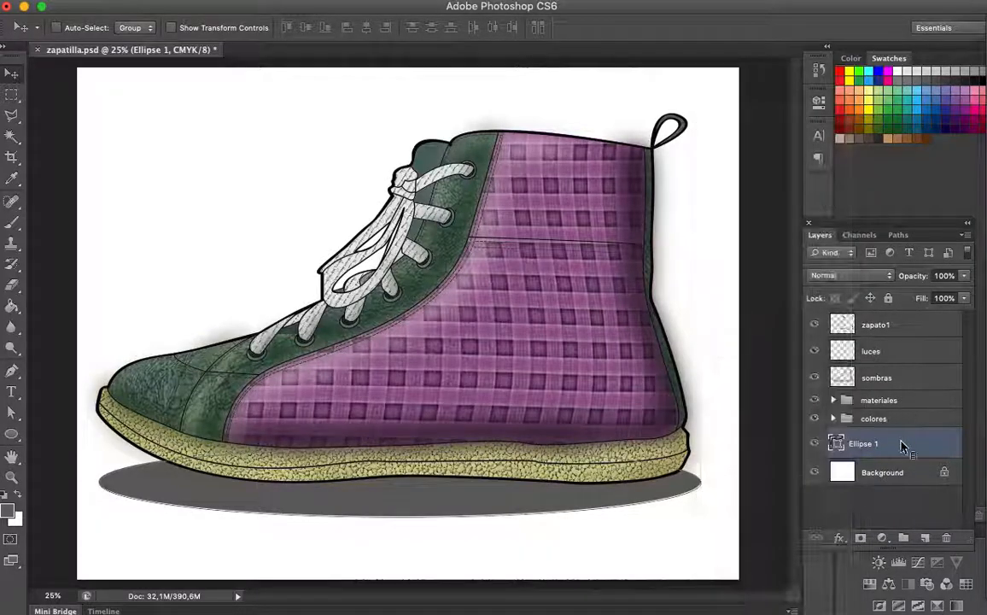
right_click(902, 445)
left_click(786, 228)
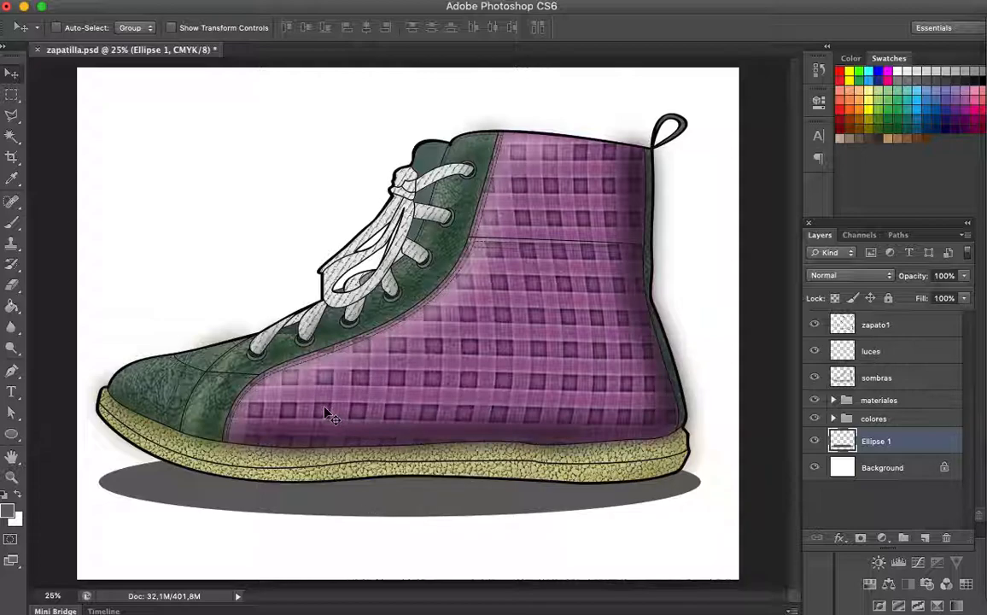
Step: Rotate the Ellipse 1 shadow 180° and distort it, spreading its lower corners outward and raising its lower edge
key("ctrl+t")
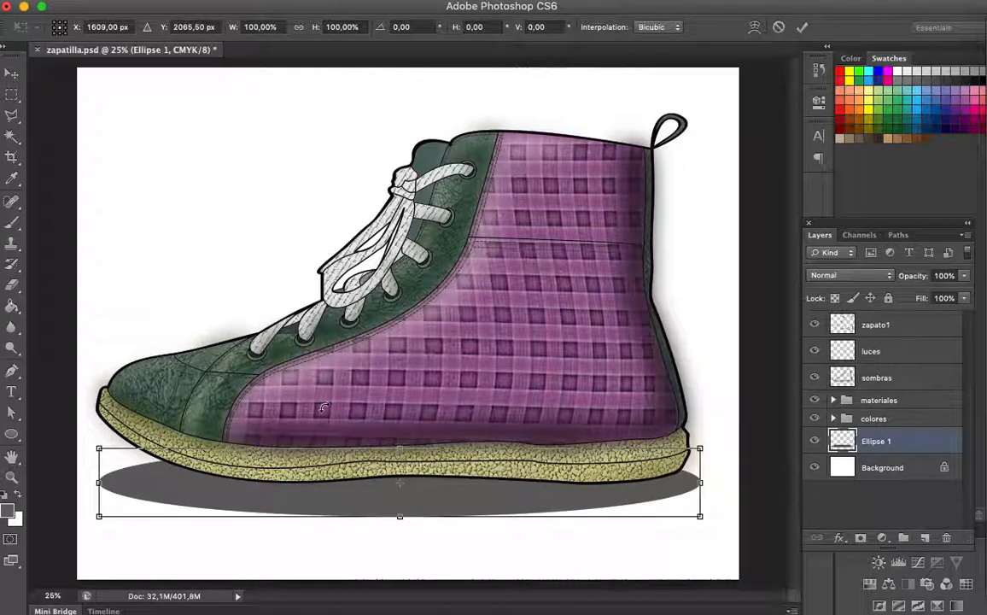
right_click(700, 520)
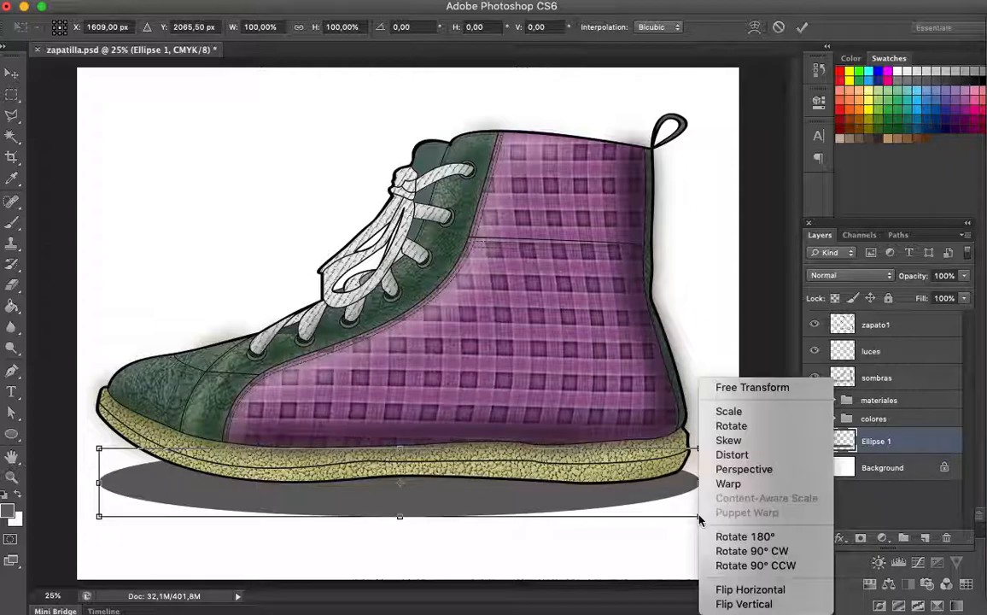
left_click(717, 536)
left_click_drag(700, 524, 726, 516)
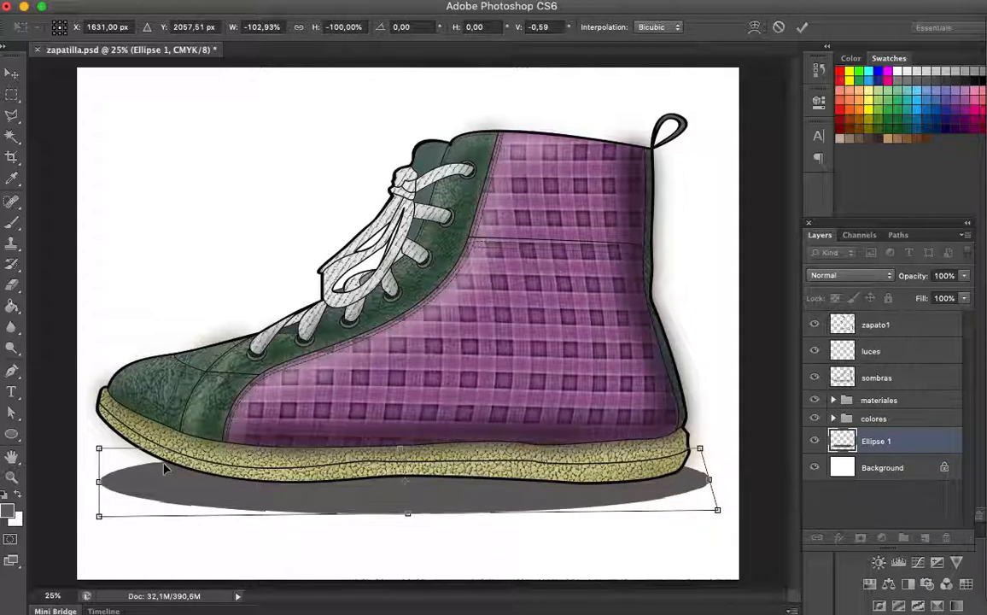
left_click_drag(100, 519, 80, 505)
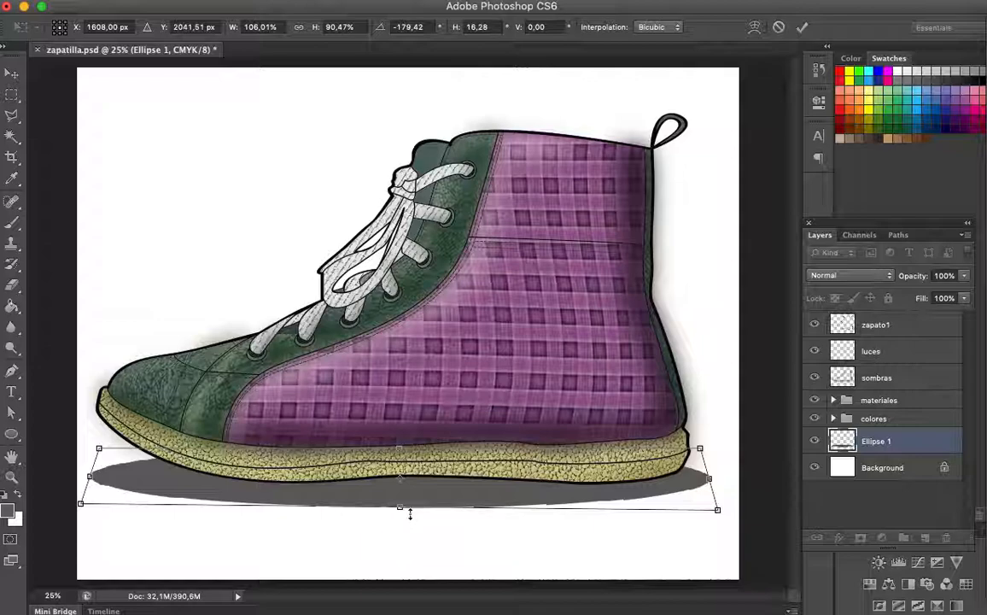
left_click_drag(400, 505, 400, 503)
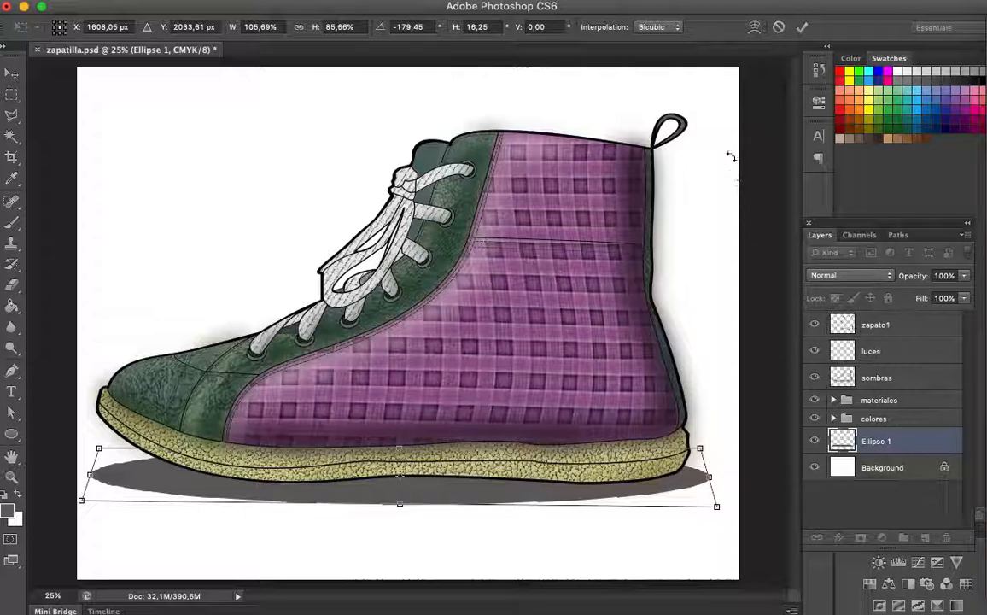
Step: Warp the Ellipse 1 shadow so it follows the sole's curve, raised under the toe and thinner along the middle
left_click(755, 28)
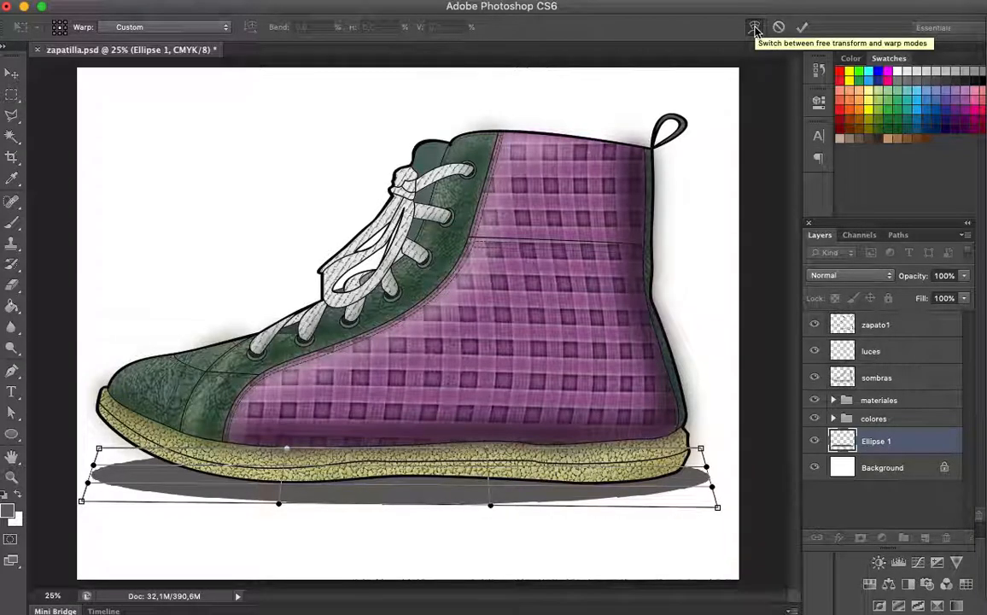
left_click_drag(490, 508, 457, 491)
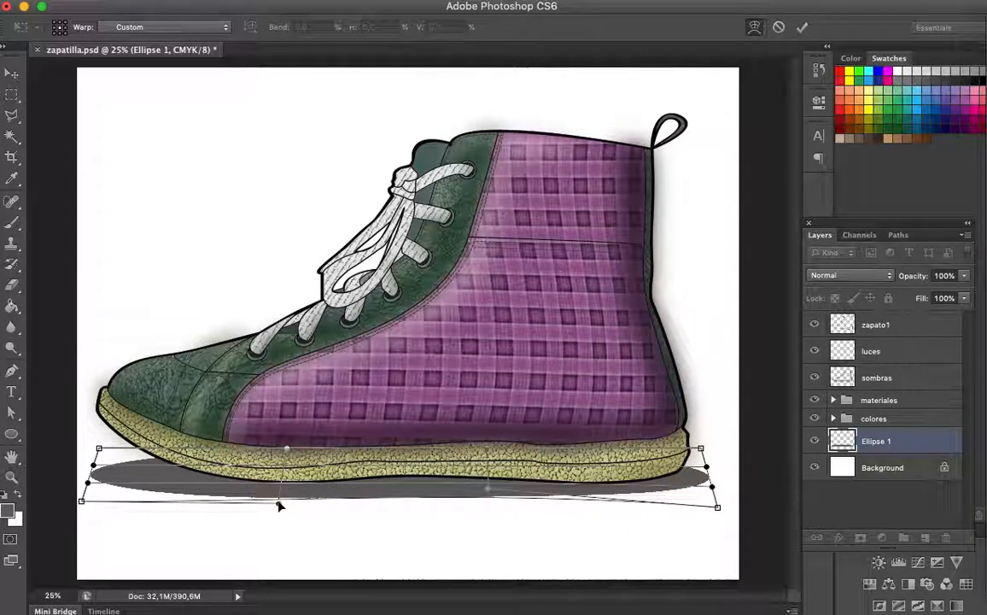
left_click_drag(280, 507, 282, 498)
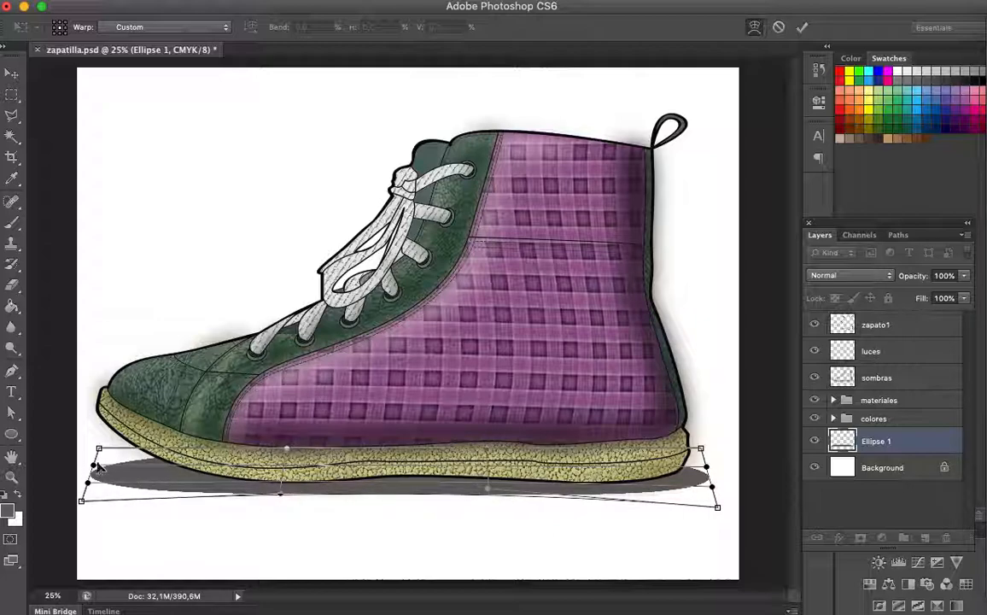
left_click_drag(94, 466, 98, 436)
left_click_drag(88, 484, 86, 451)
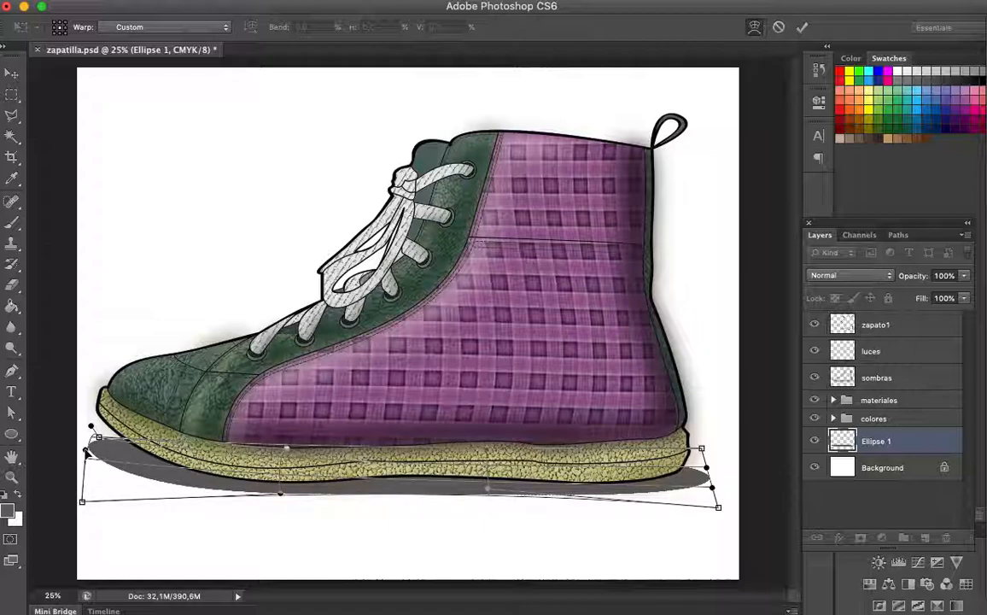
left_click_drag(714, 489, 667, 517)
left_click_drag(491, 496, 493, 478)
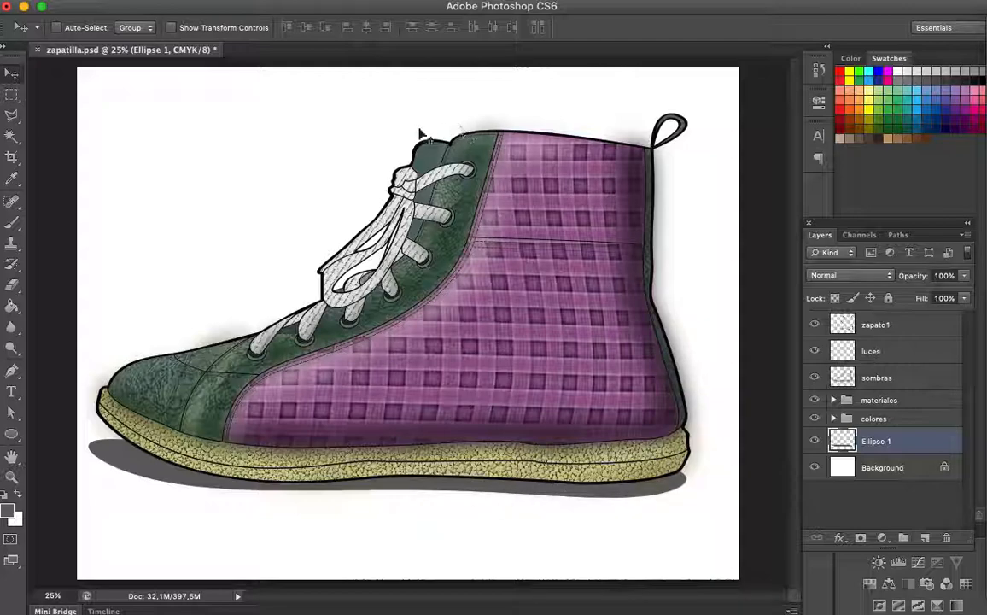
Step: Apply a Gaussian Blur with a 19 px radius to the Ellipse 1 shadow and lower its opacity to 81%
left_click(363, 1)
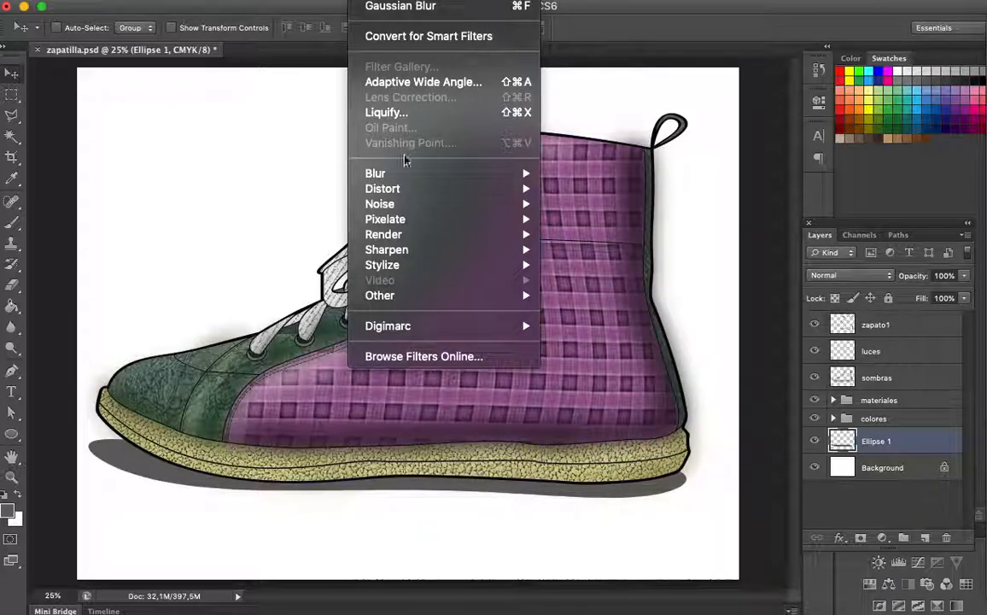
mouse_move(407, 174)
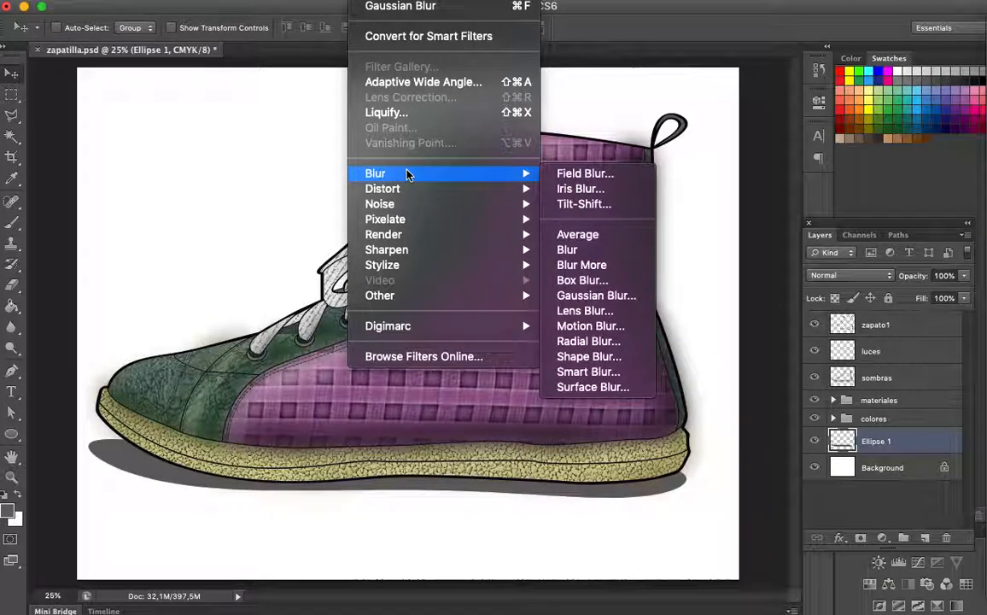
left_click(606, 299)
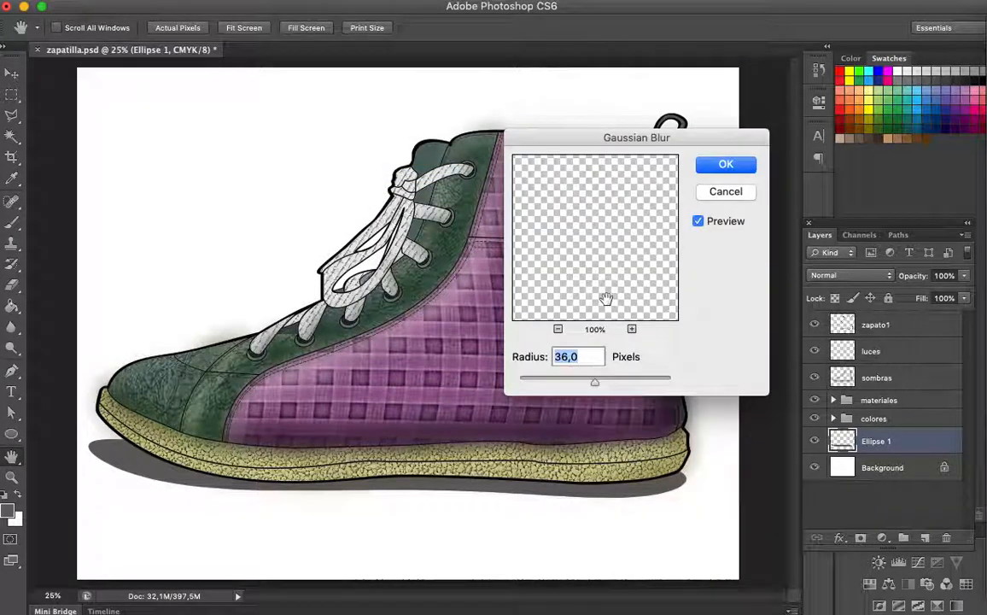
mouse_move(593, 381)
left_mouse_down()
mouse_move(566, 383)
mouse_move(585, 384)
left_mouse_up()
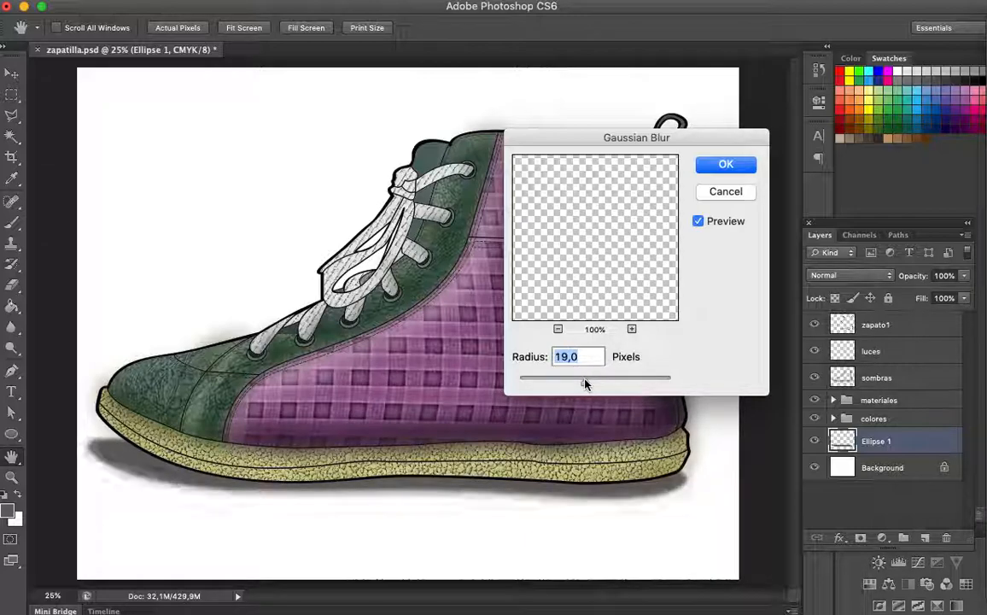
left_click(723, 166)
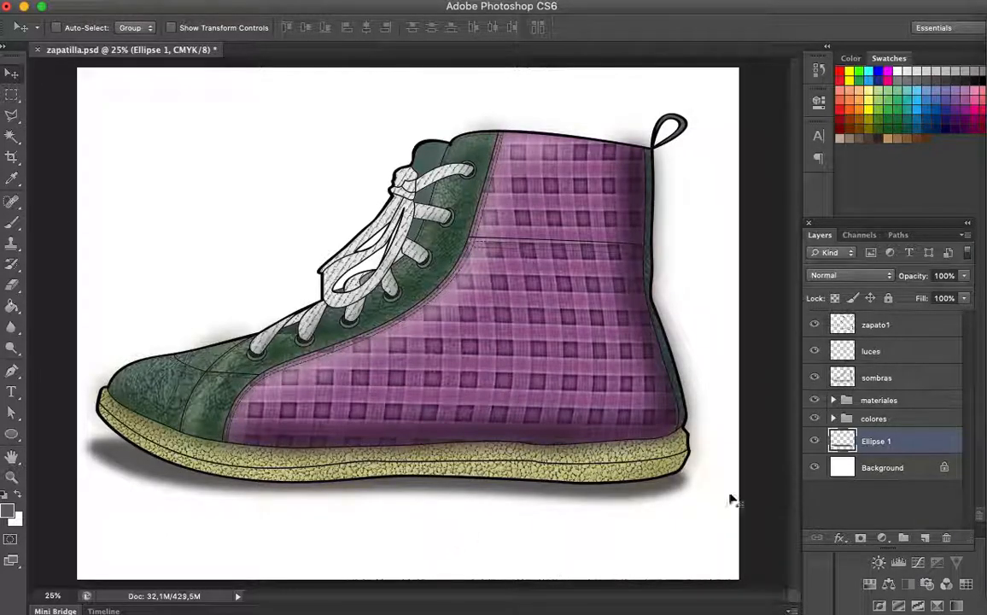
left_click(964, 276)
left_click_drag(968, 294, 951, 297)
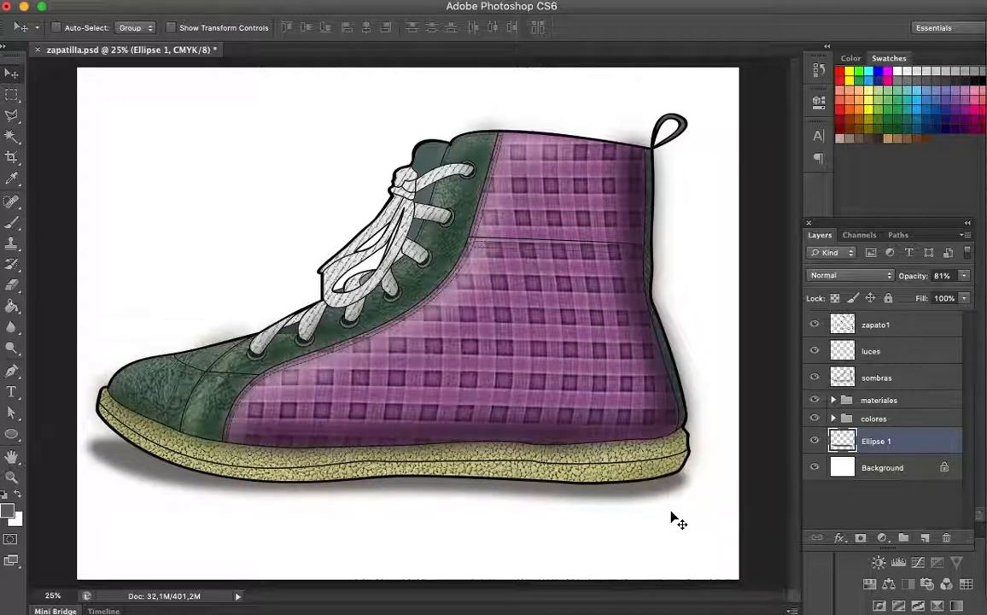
Step: Select the area outside the zapato1 outline with the Magic Wand, clear it from the luces and sombras layers, and deselect
left_click(879, 331)
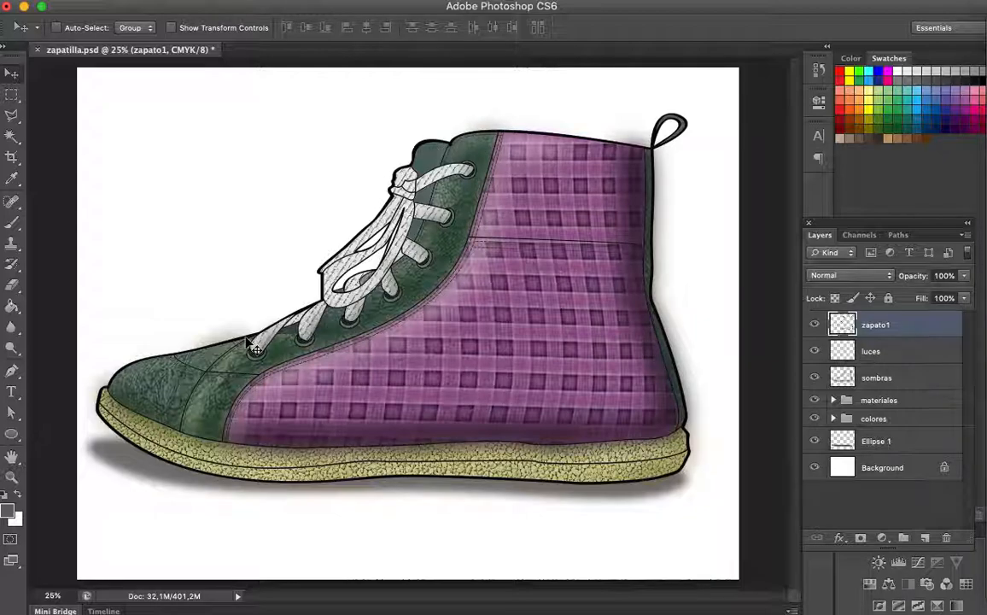
left_click(11, 136)
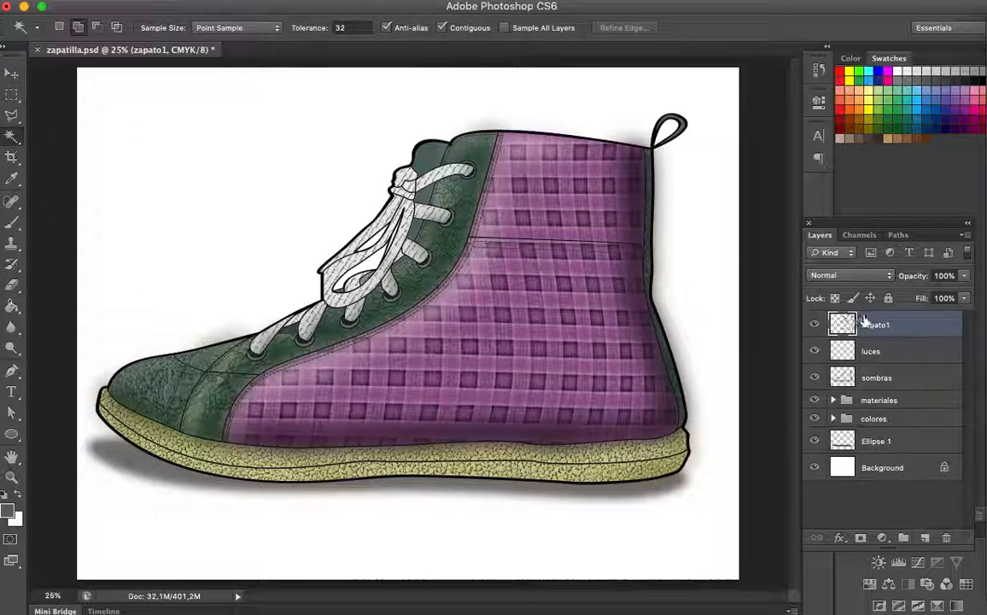
left_click(302, 213)
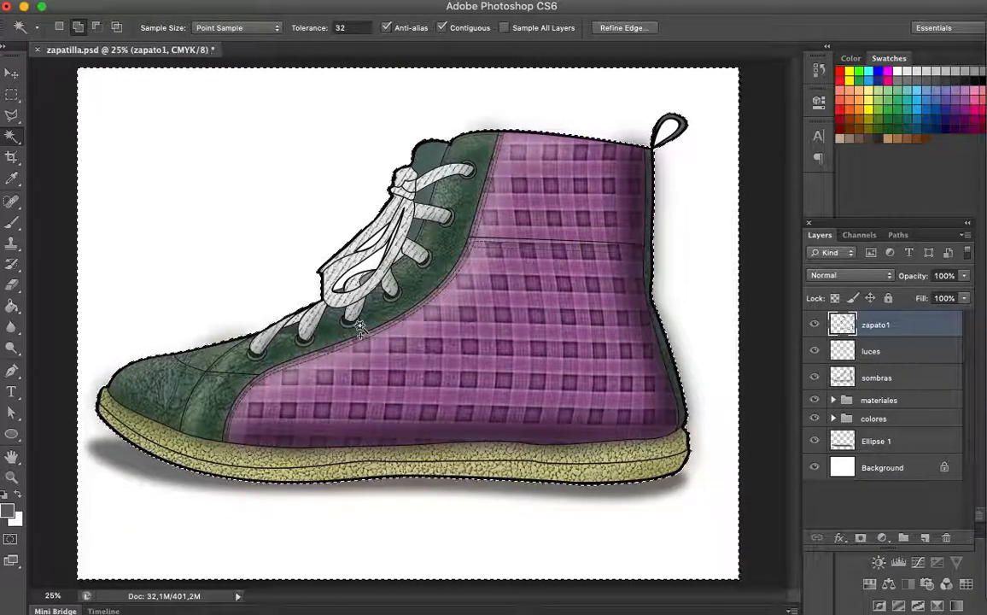
left_click(868, 352)
left_click(893, 378)
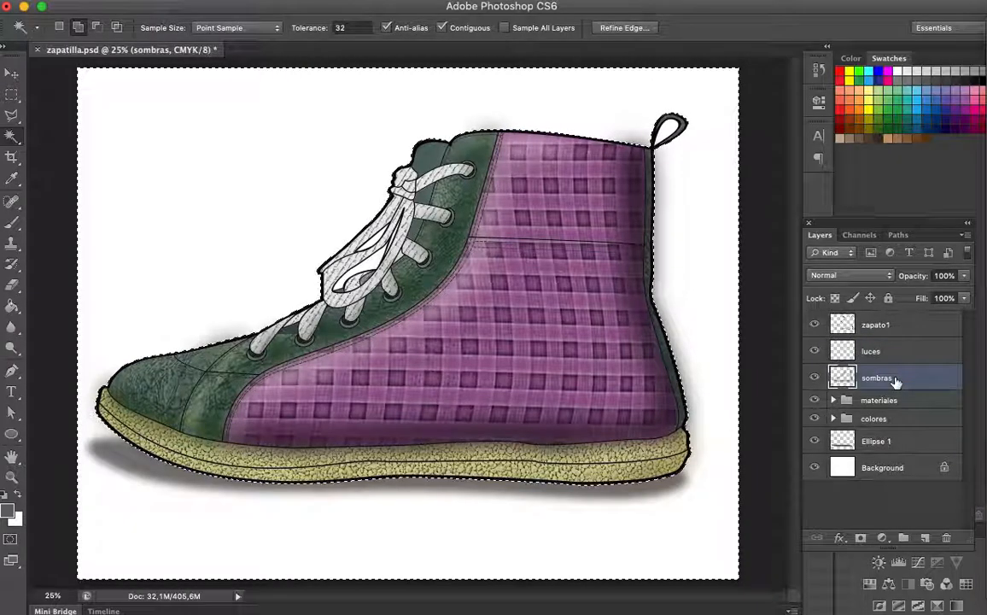
key("super+d")
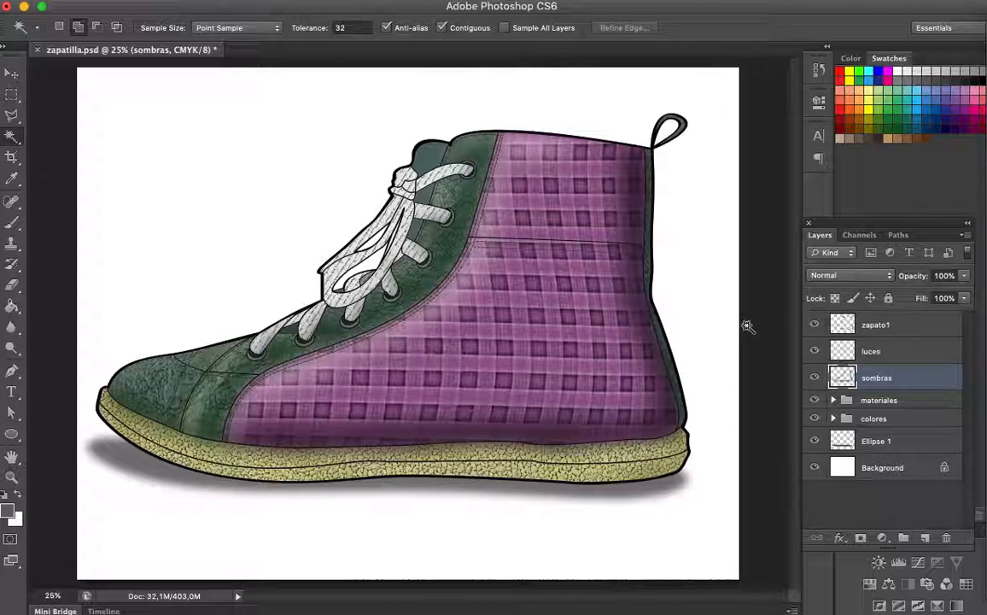
Step: Create a layer group above the sombras layer and name it efectos
left_click(12, 74)
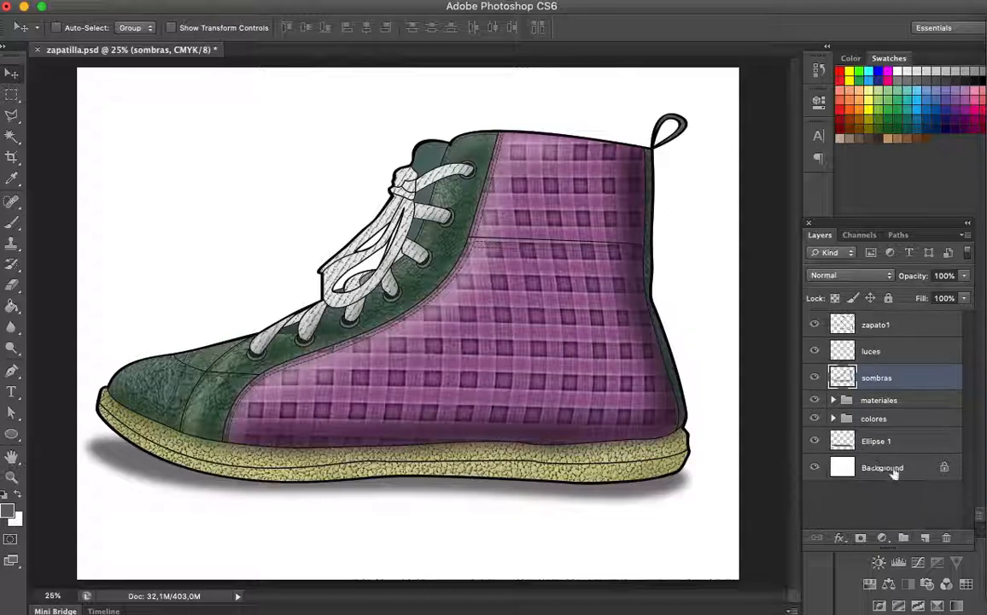
left_click(834, 419)
left_click(834, 419)
left_click(903, 538)
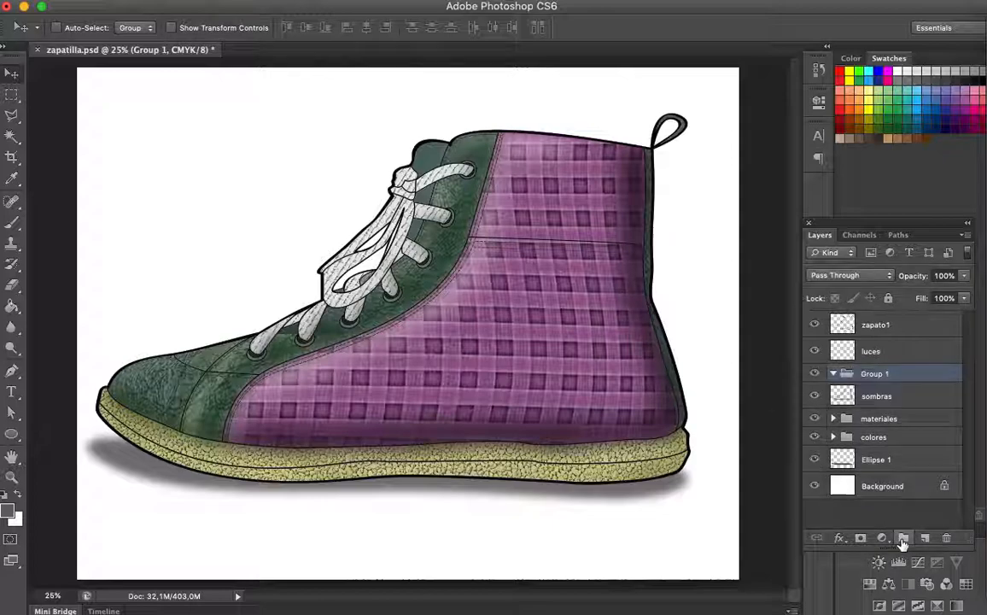
double_click(876, 374)
type("Grmbrs")
key("BackSpace")
key("BackSpace")
key("BackSpace")
key("BackSpace")
key("BackSpace")
key("BackSpace")
key("BackSpace")
key("BackSpace")
type("efectos")
key("Return")
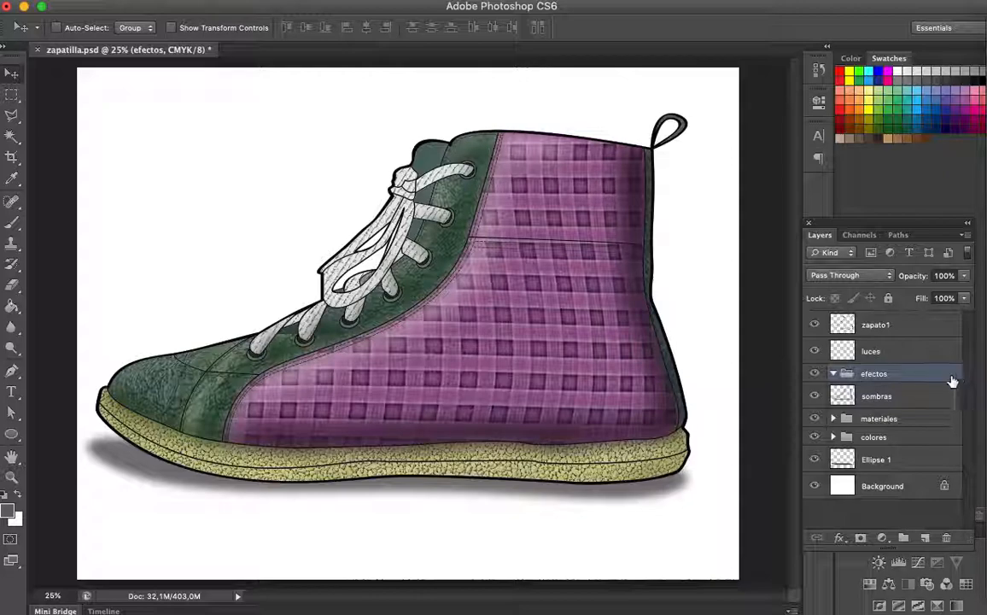
Step: Place the luces and sombras layers inside the efectos group and collapse it
left_click_drag(915, 377, 884, 352)
left_click(891, 369)
left_click(883, 397, "shift")
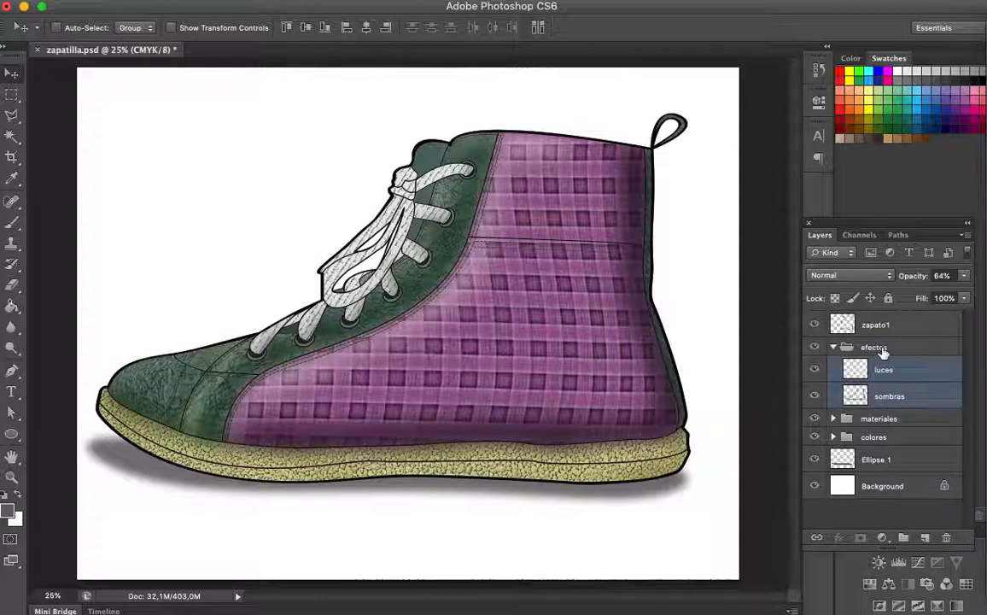
left_click(833, 347)
Step: Compare what the efectos, materiales and colores groups contribute to the sneaker by hiding and reshowing each one
left_click(815, 347)
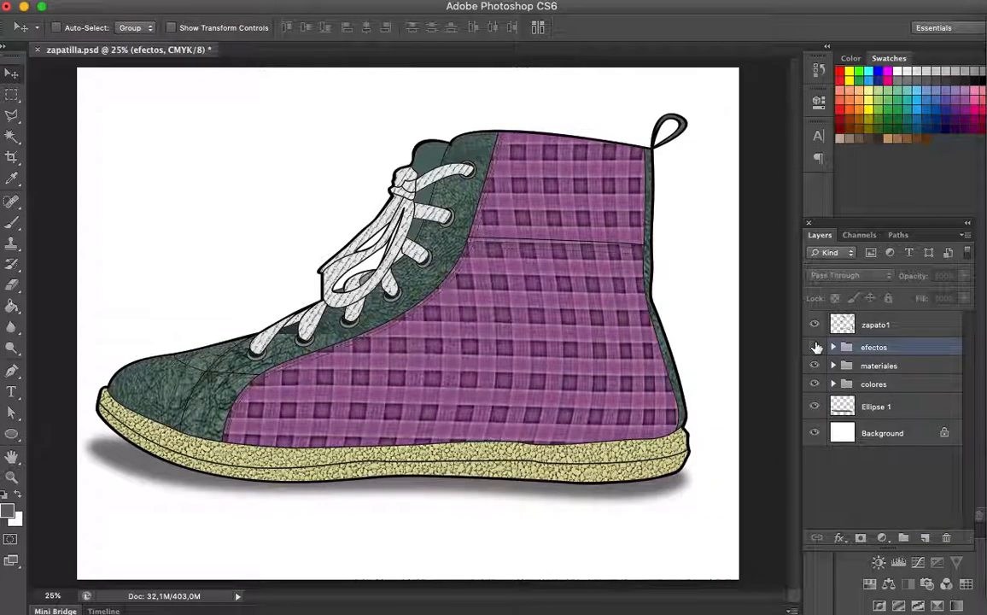
left_click(815, 347)
left_click(815, 347)
left_click(815, 346)
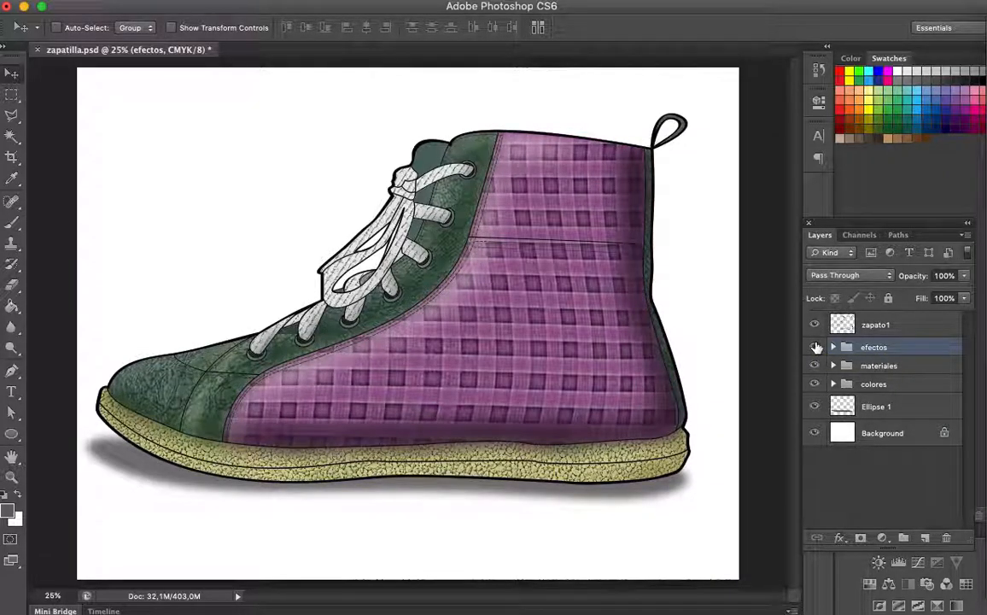
left_click(815, 366)
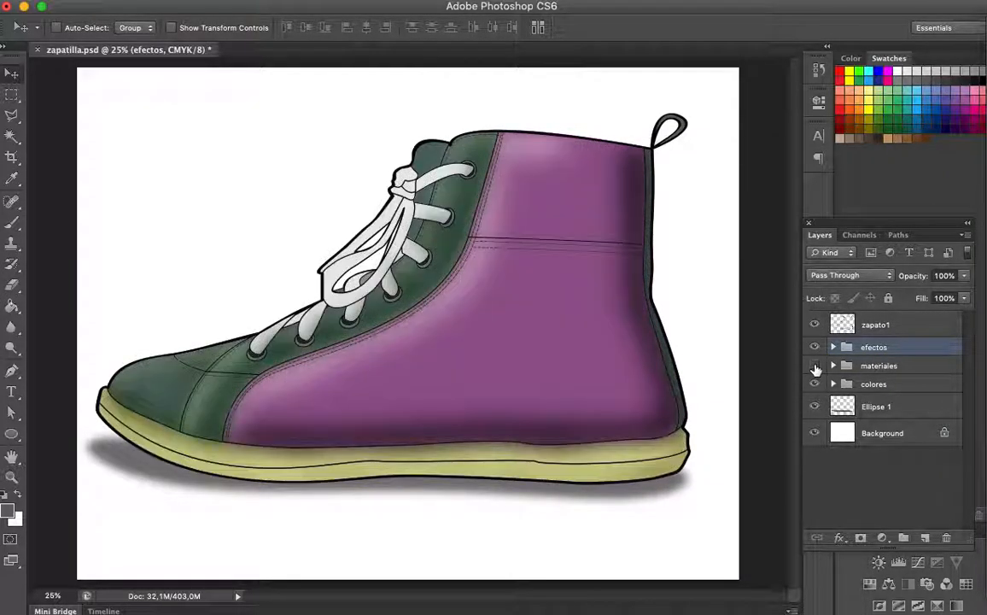
left_click(815, 366)
left_click(815, 384)
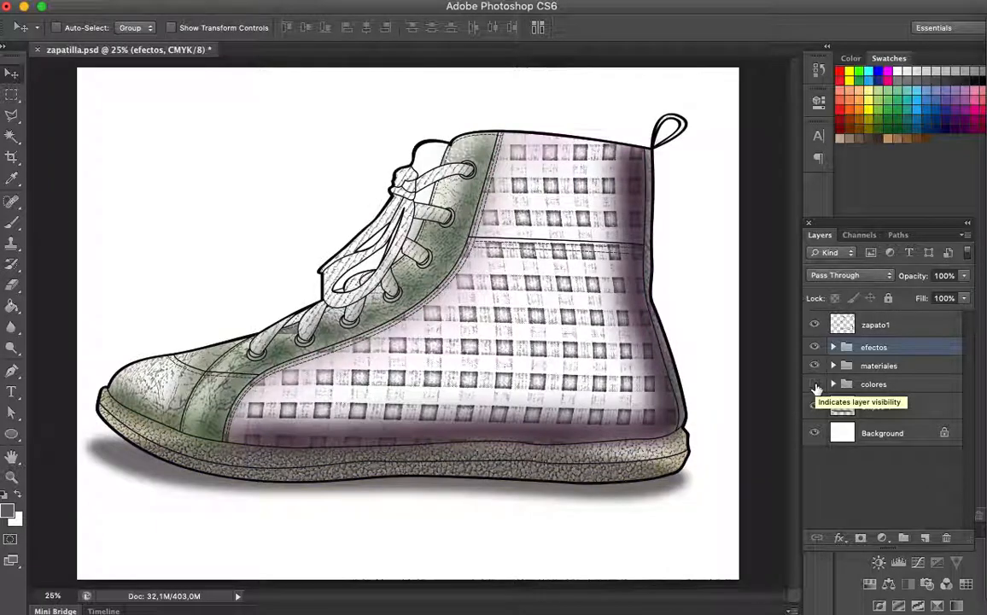
left_click(815, 384)
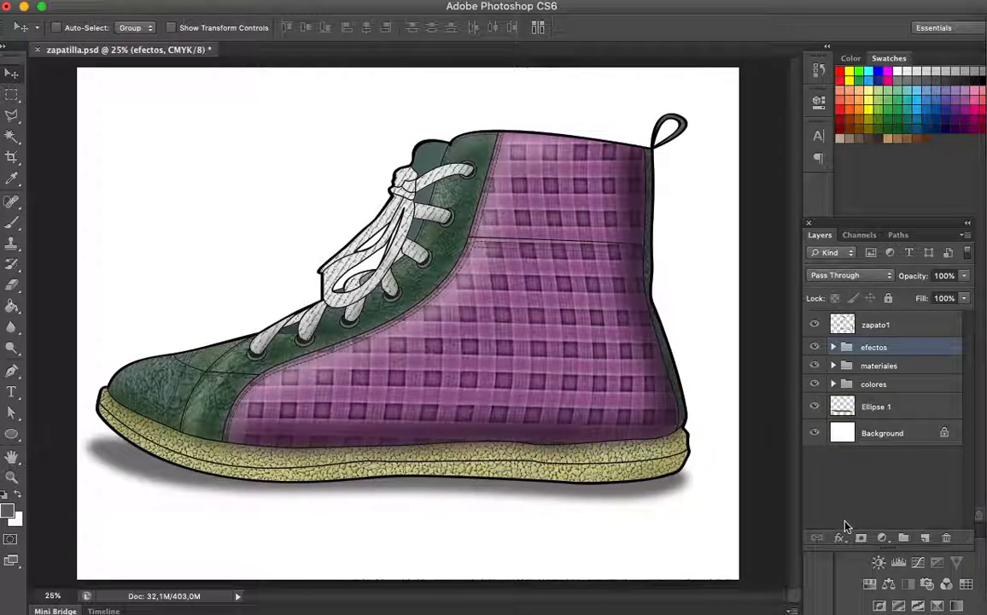
left_click(815, 366)
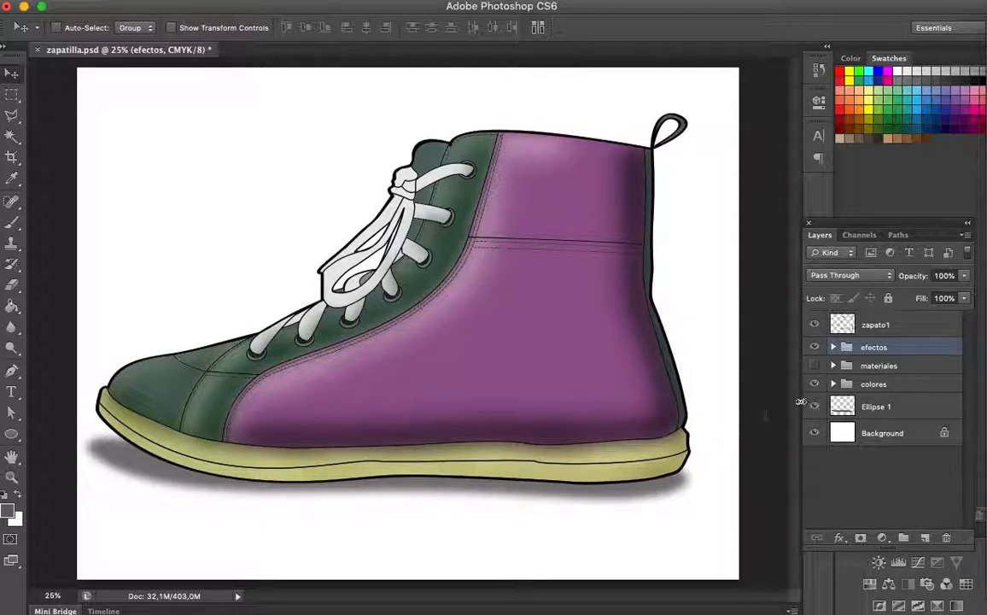
left_click(815, 365)
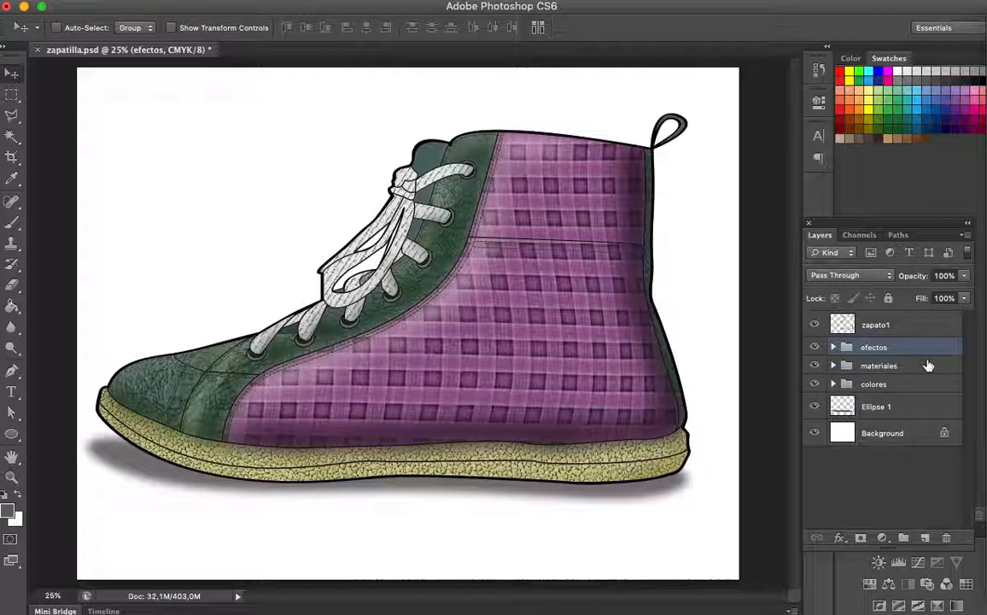
Step: Hide and reshow the zapato1 outline layer and the Ellipse 1 shadow layer to check their effect
left_click(815, 325)
left_click(815, 327)
left_click(815, 407)
left_click(815, 408)
Step: Save the layered zapatilla.psd document and set up a Save As copy in JPEG format
left_click(120, 1)
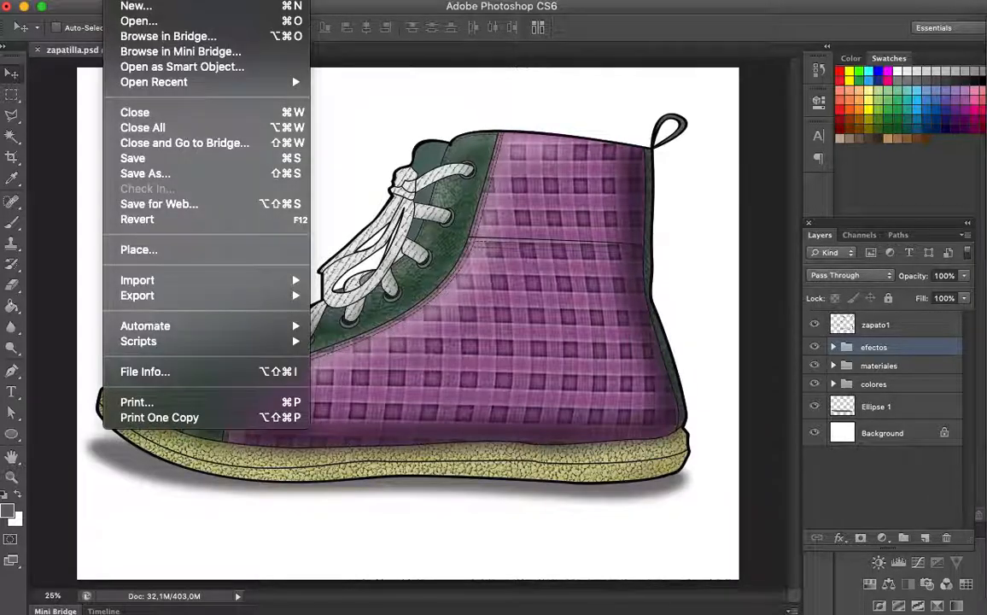
left_click(138, 164)
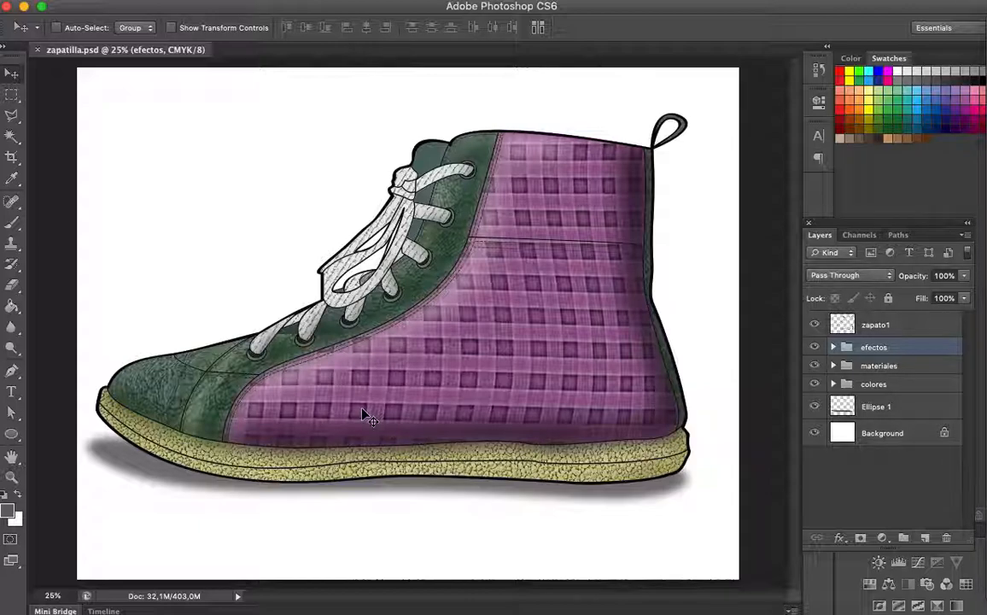
left_click(113, 1)
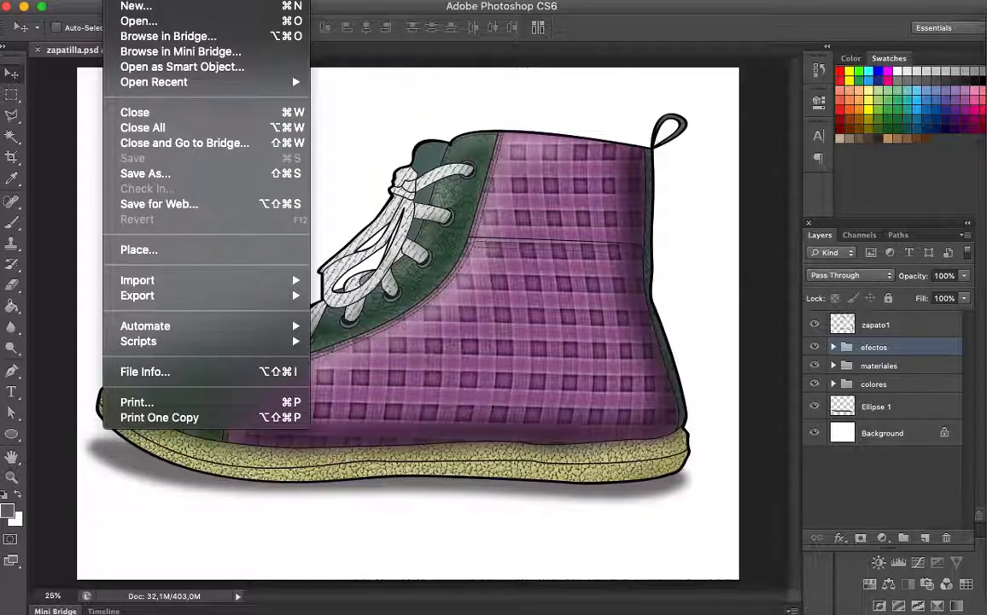
left_click(144, 174)
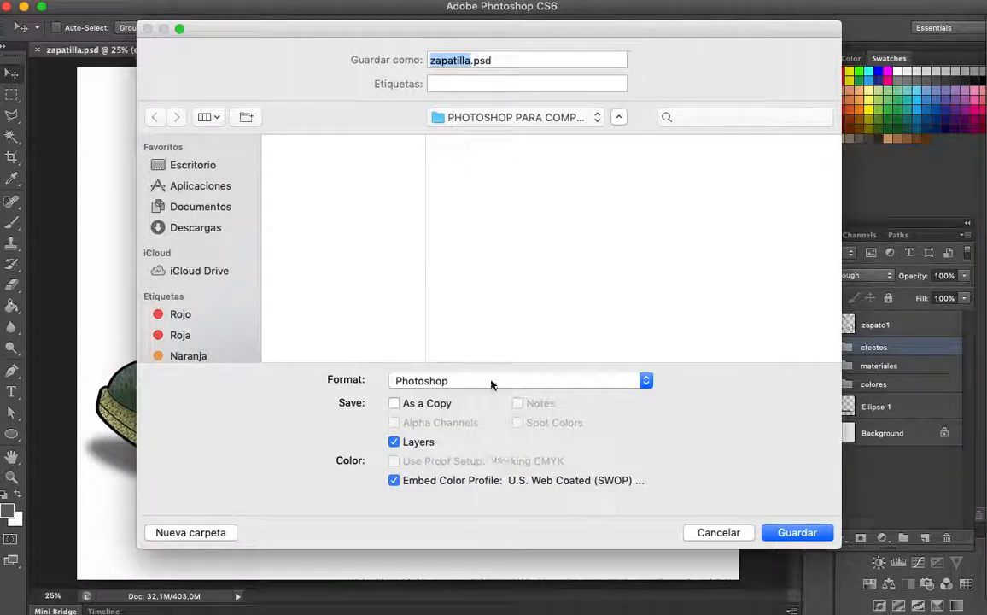
left_click(490, 381)
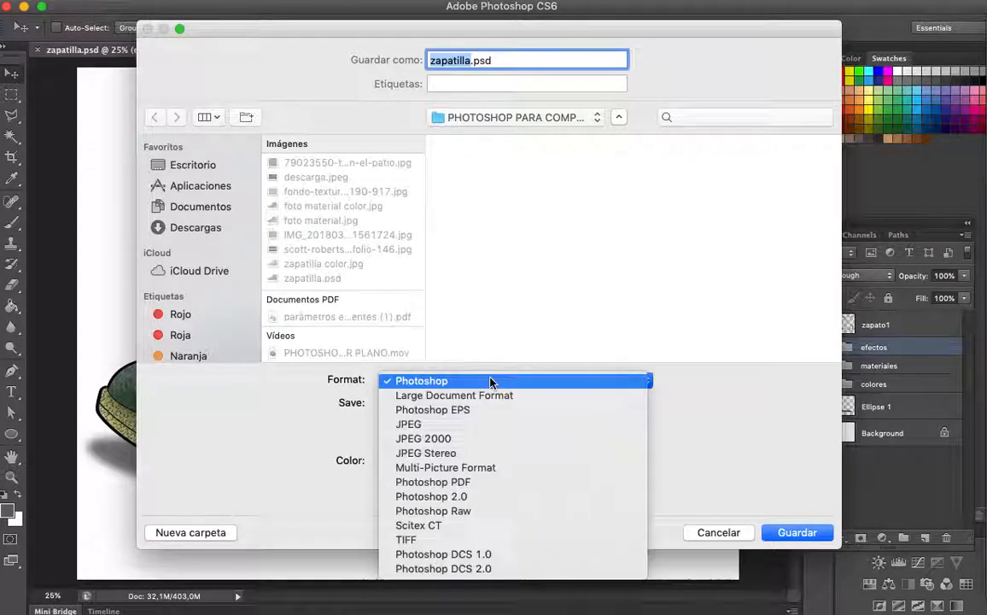
left_click(472, 424)
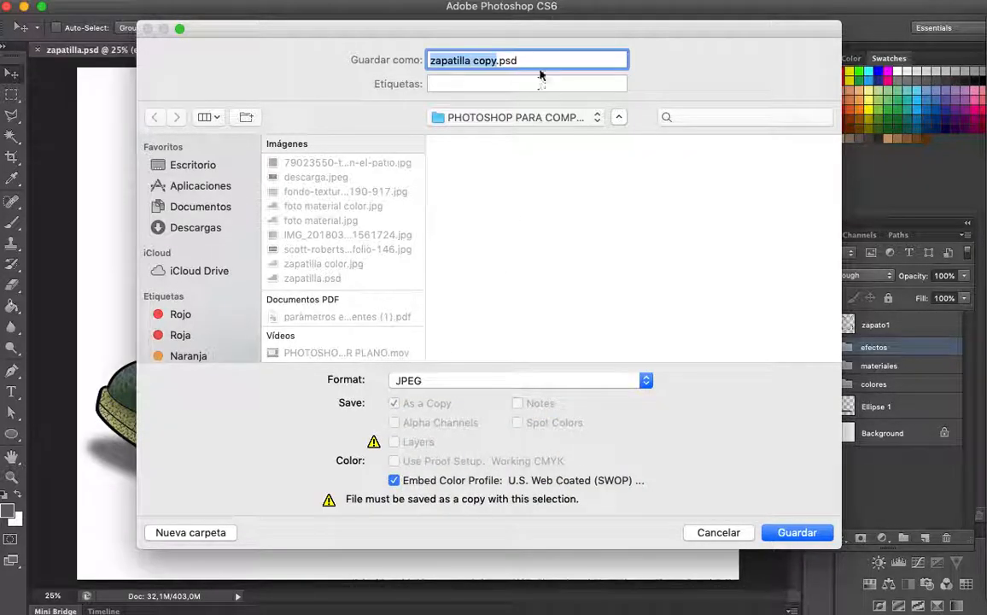
Step: Name the JPEG copy zapatilla propuesta 1.psd and save it at quality 8 (High) with the Baseline ("Standard") option
left_click(498, 59)
double_click(475, 60)
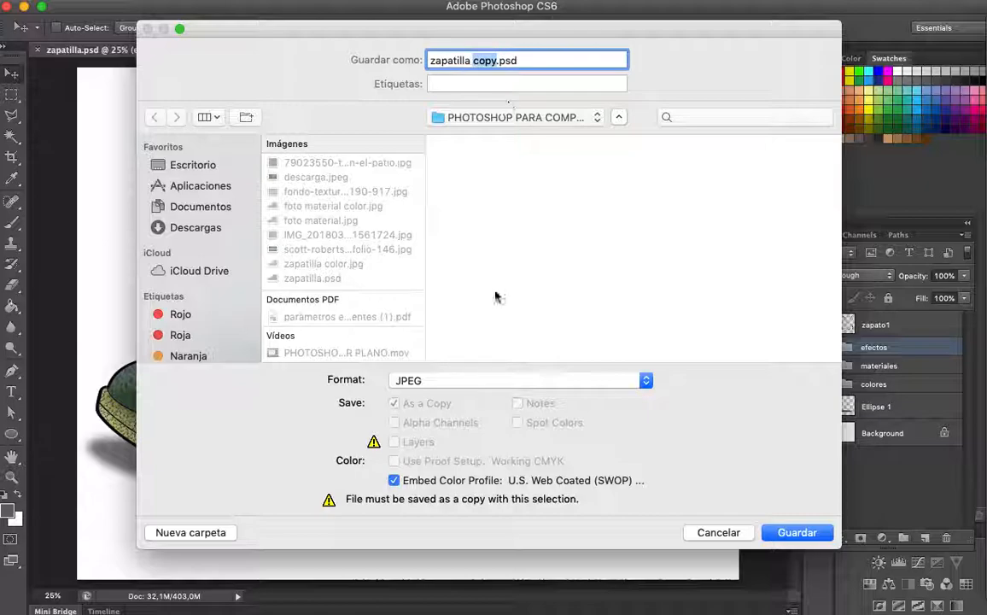
type("propuesta 1")
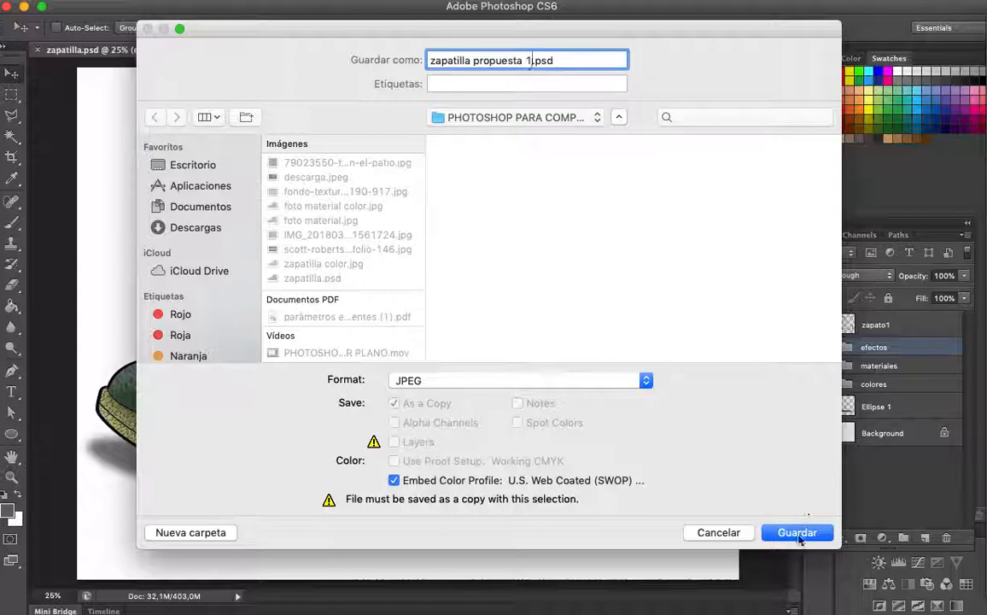
scroll(368, 220, "up", 1)
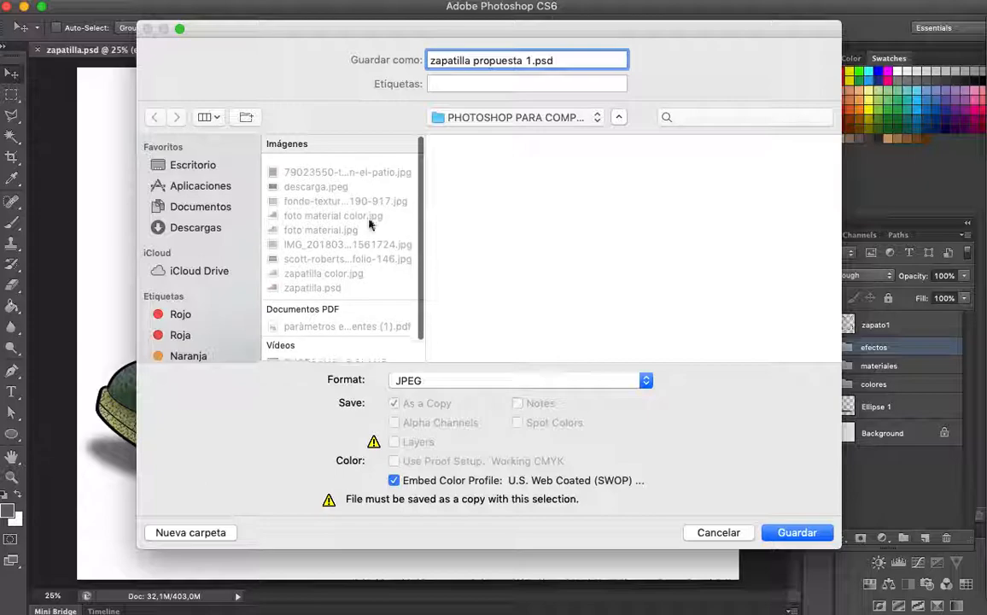
scroll(370, 224, "down", 1)
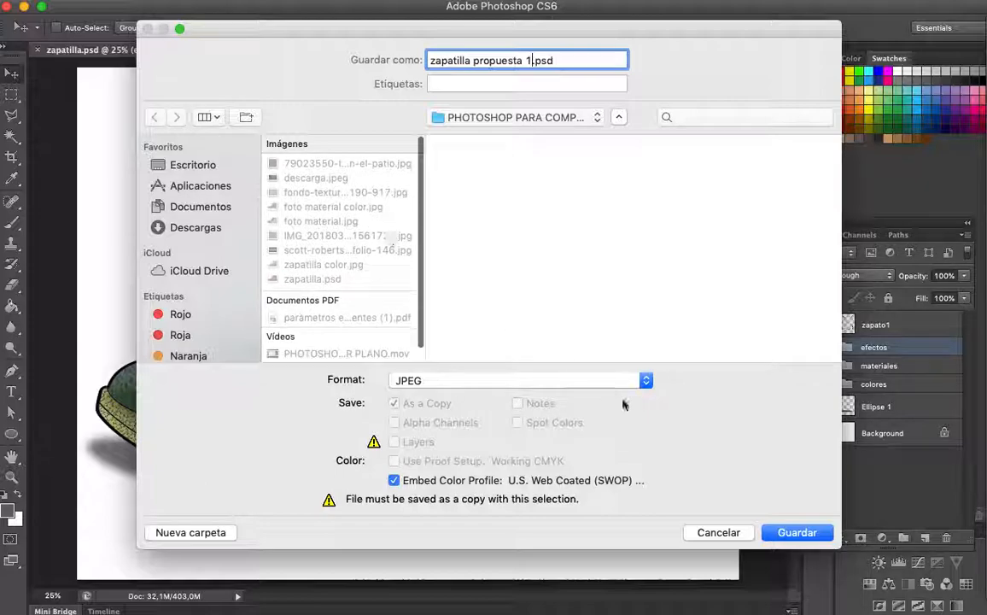
left_click(797, 533)
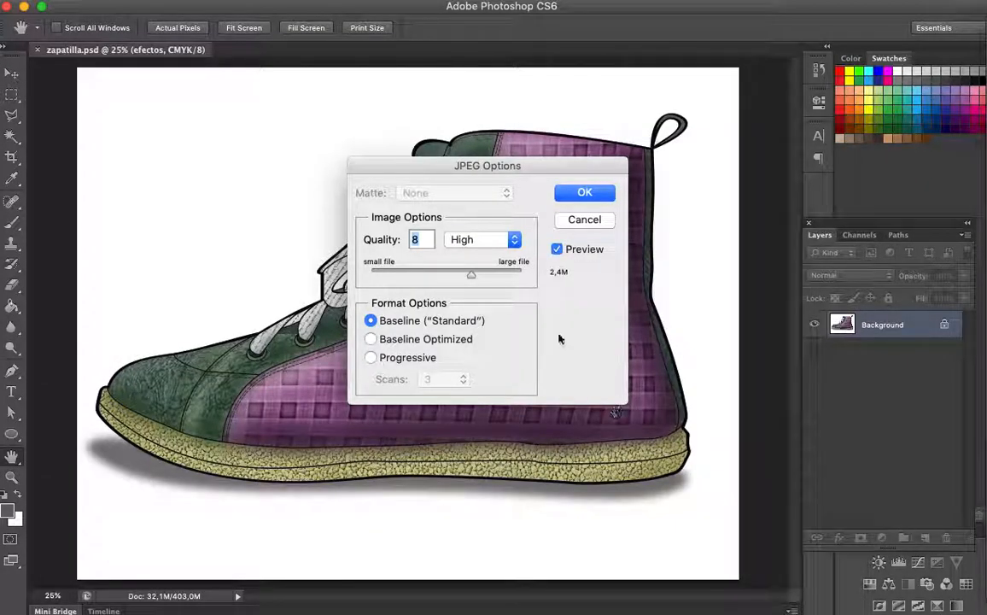
left_click(601, 194)
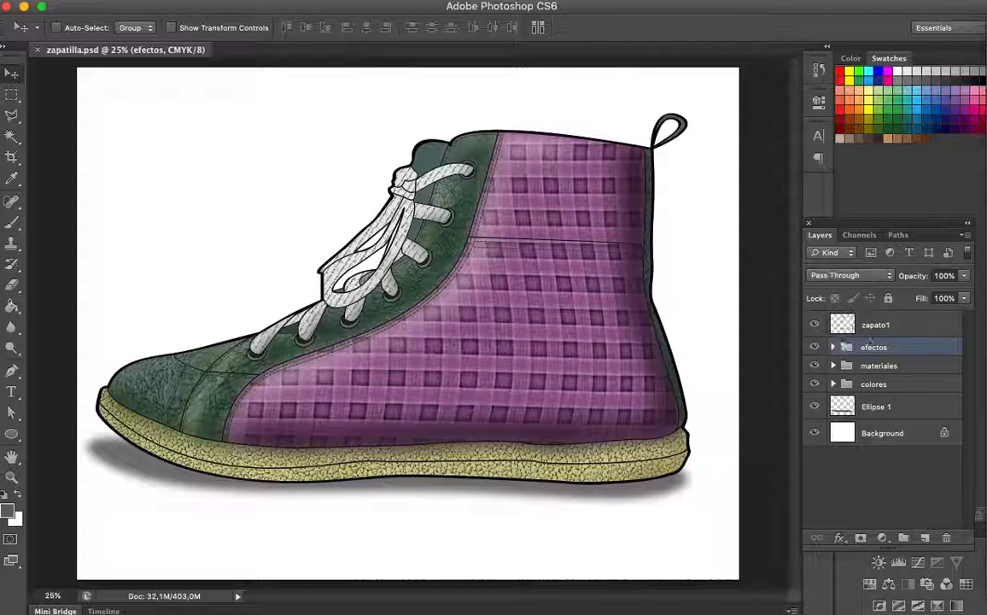
Step: Switch to Finder and open the PHOTOSHOP PARA COMPONENTES folder inside Documentos, SENA, 2018
left_click(986, 29)
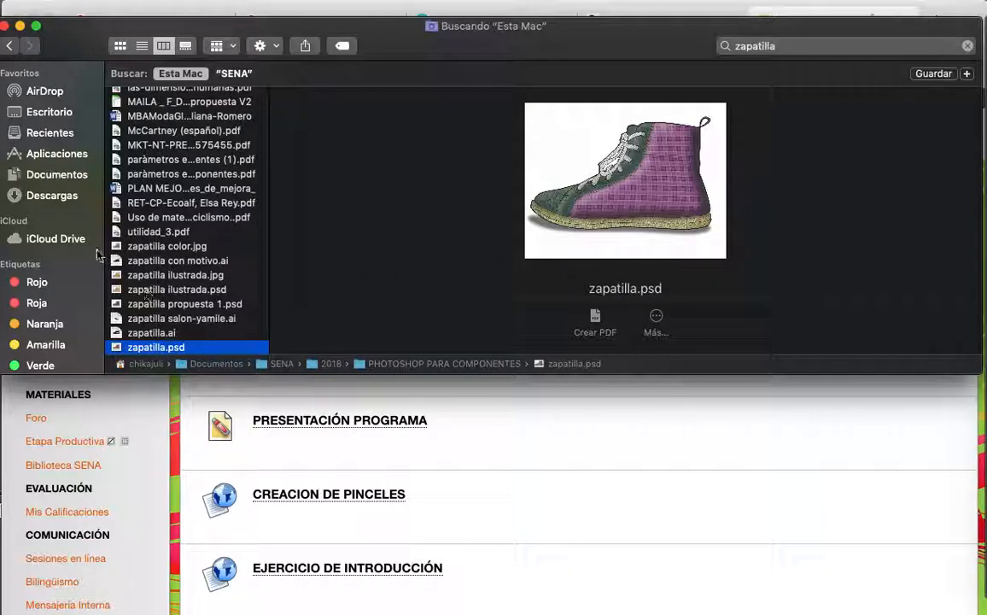
left_click(59, 178)
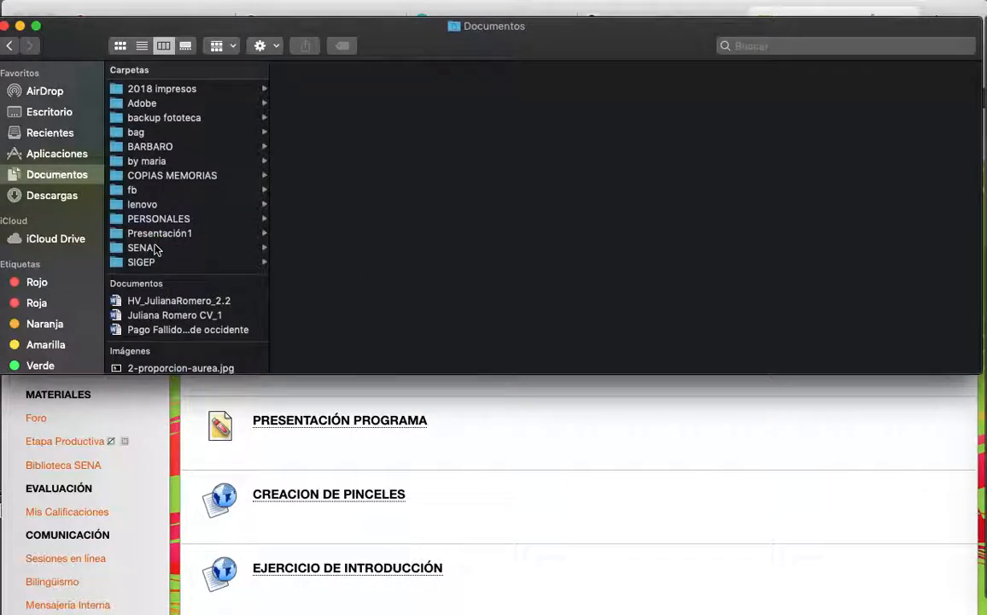
left_click(156, 247)
left_click(342, 94)
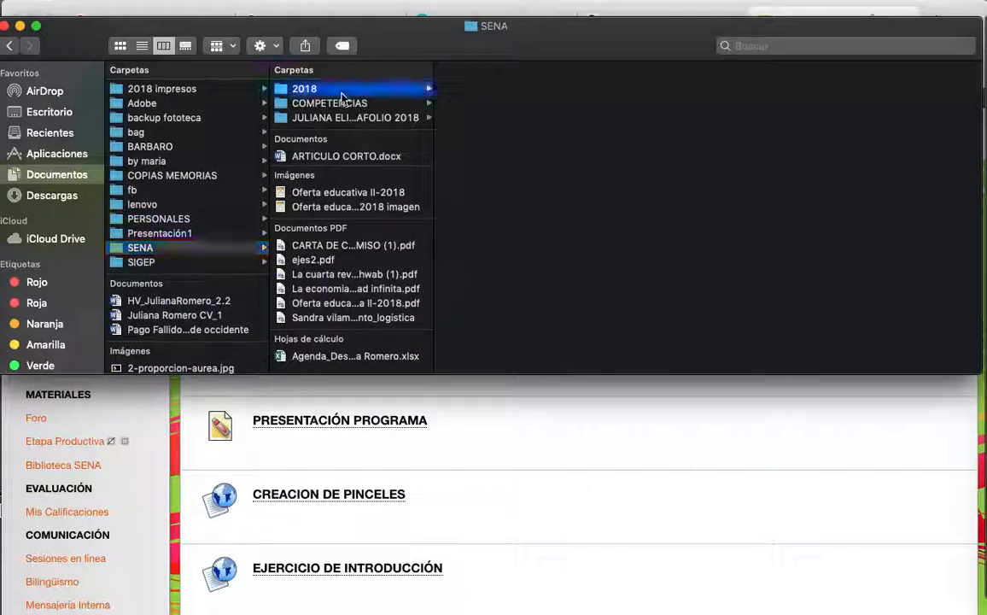
left_click(536, 305)
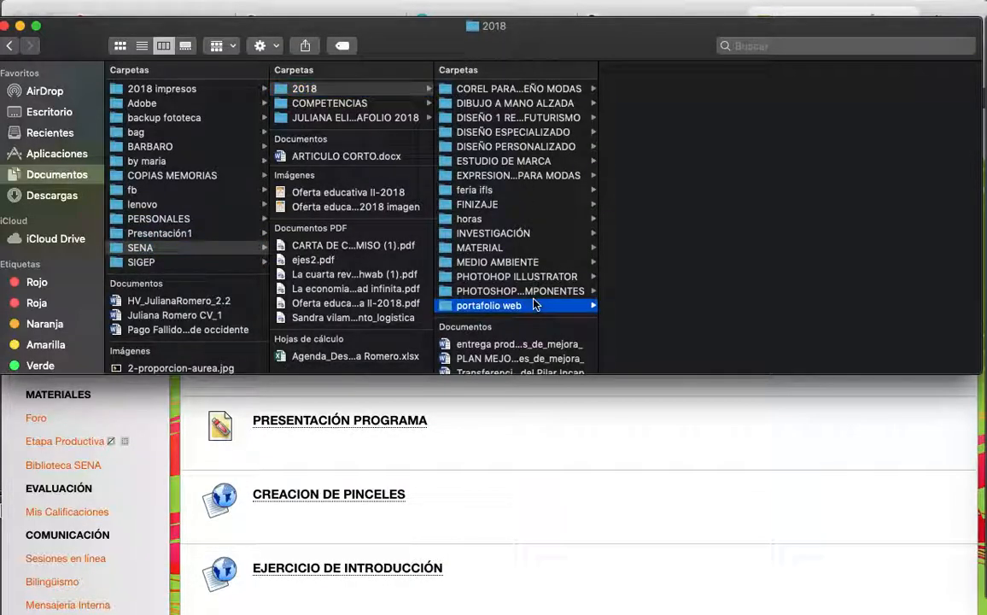
left_click(534, 290)
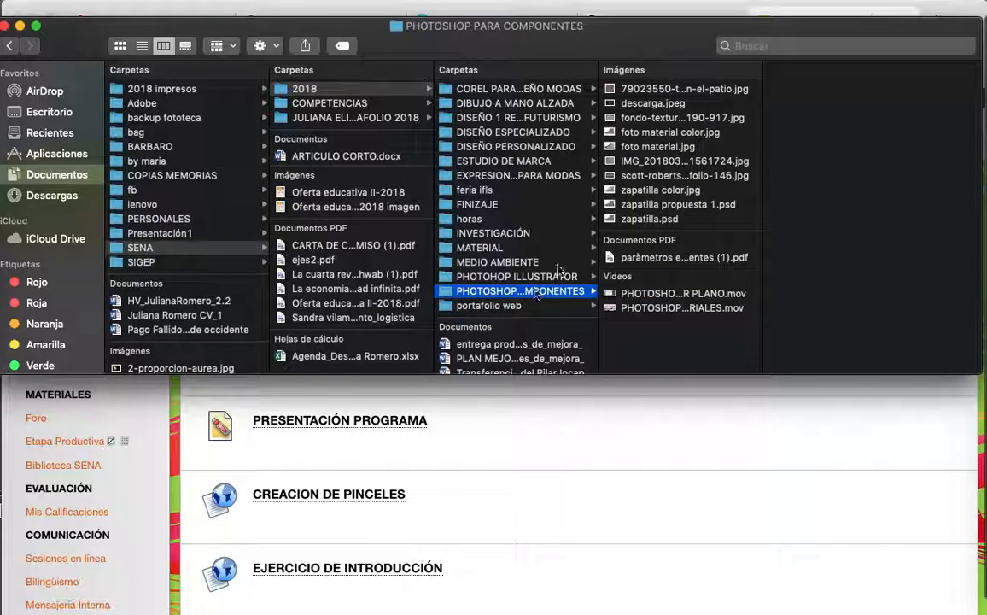
Step: View zapatilla propuesta 1.psd in a large preview and close it
left_click(706, 207)
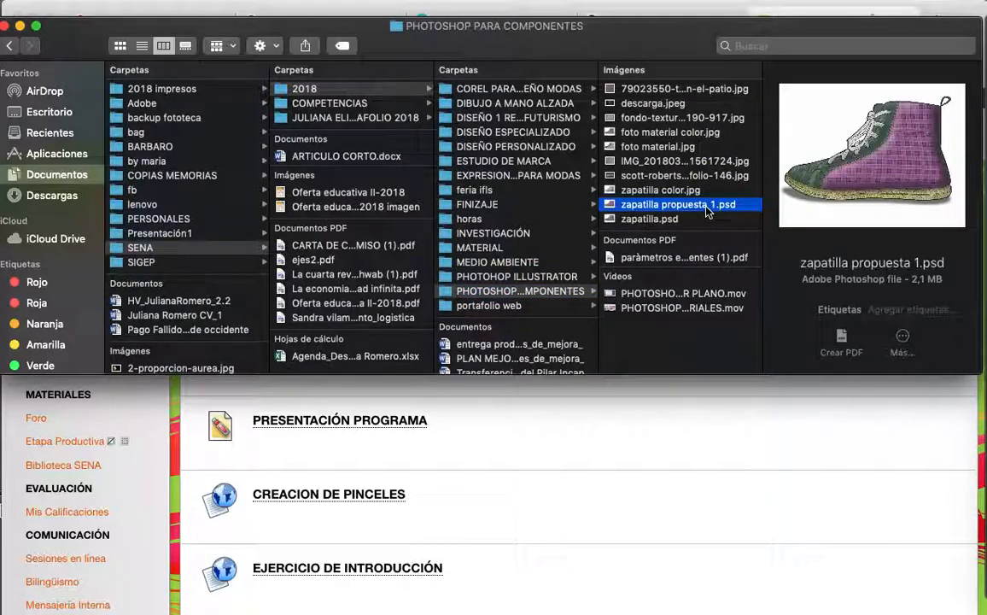
key("space")
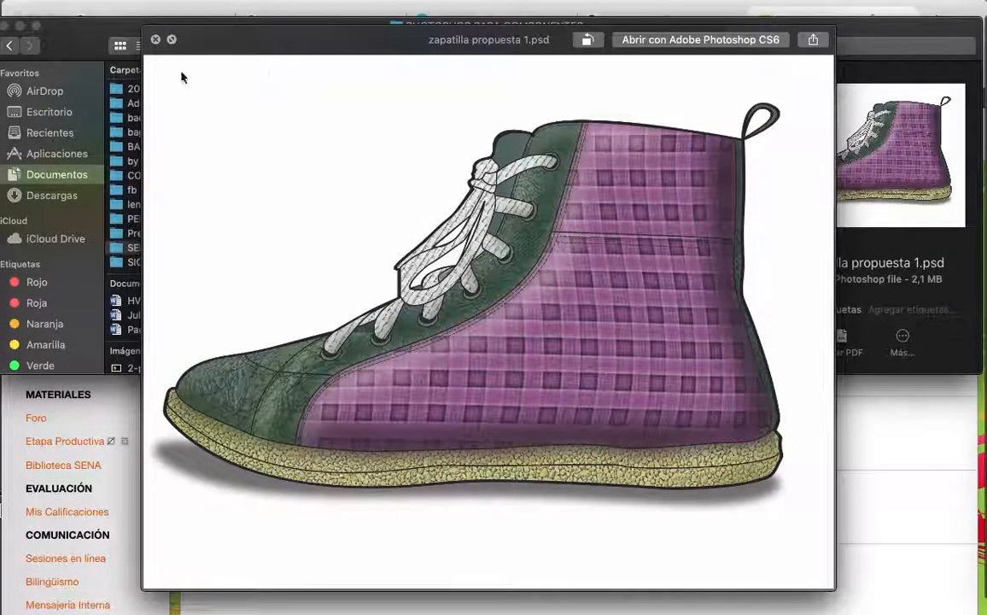
left_click(156, 41)
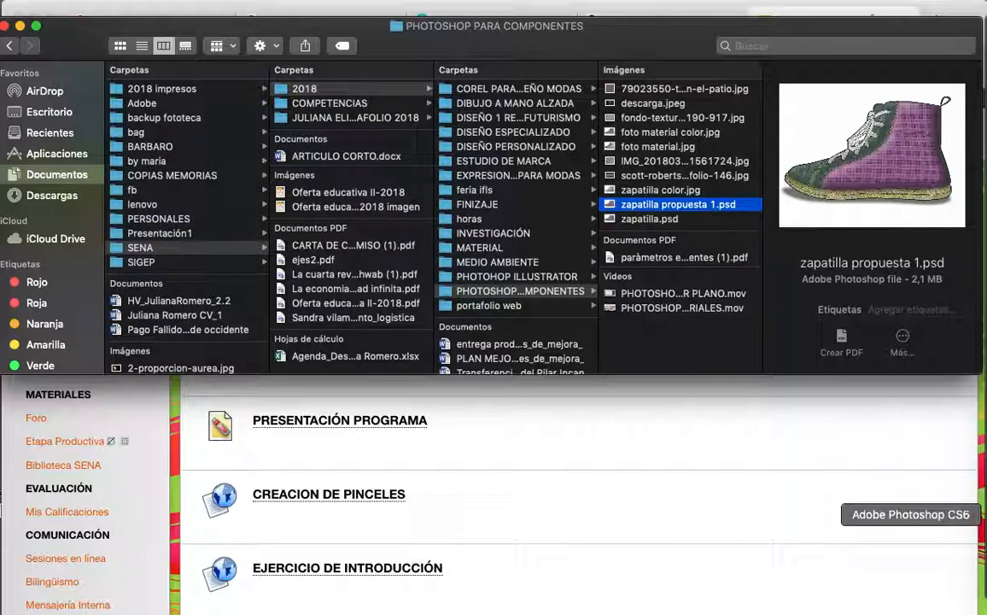
Step: Switch back to Photoshop, review the file formats offered by Save As, and leave without saving
left_click(985, 514)
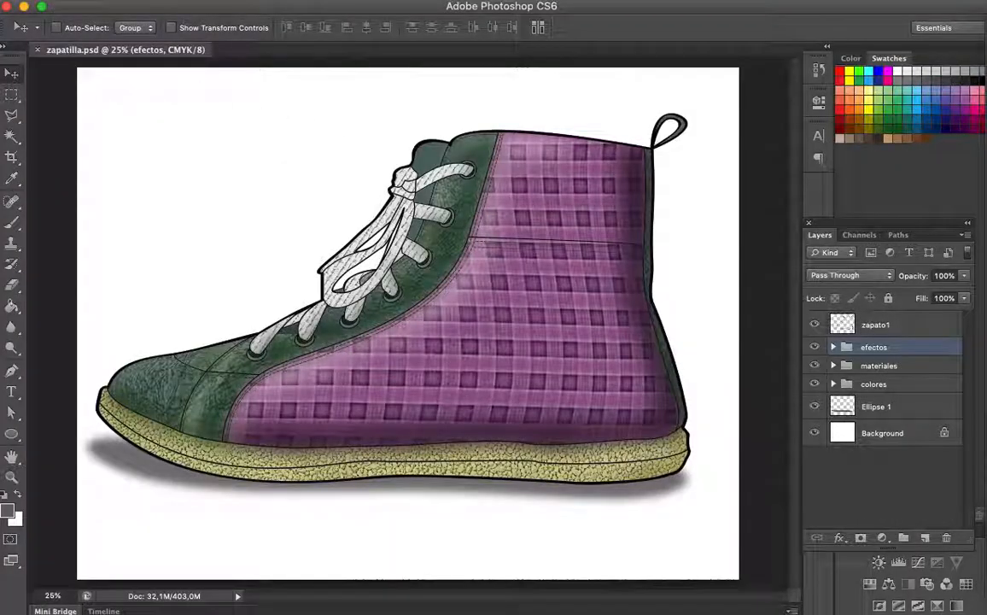
left_click(117, 1)
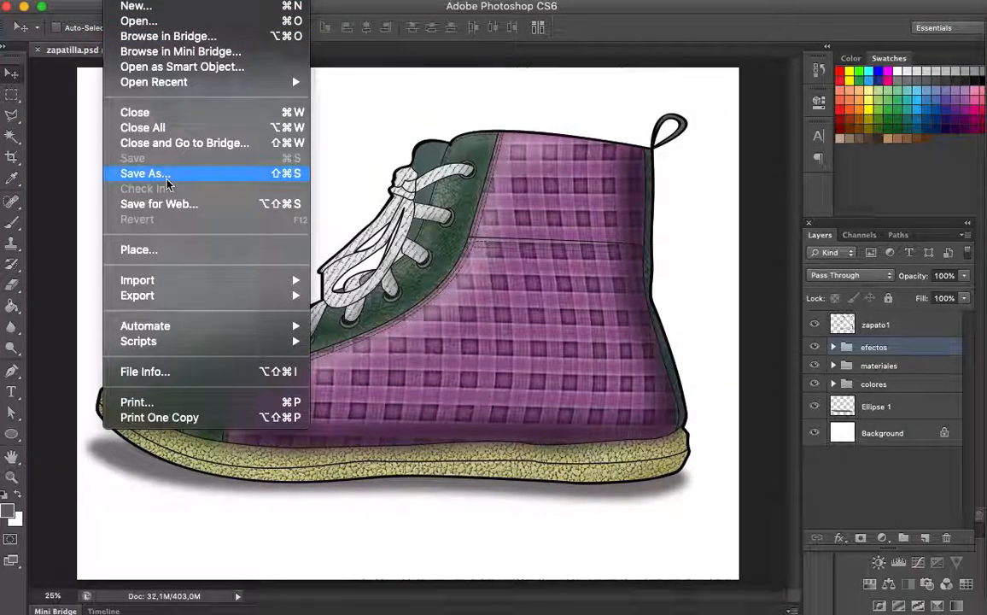
left_click(168, 181)
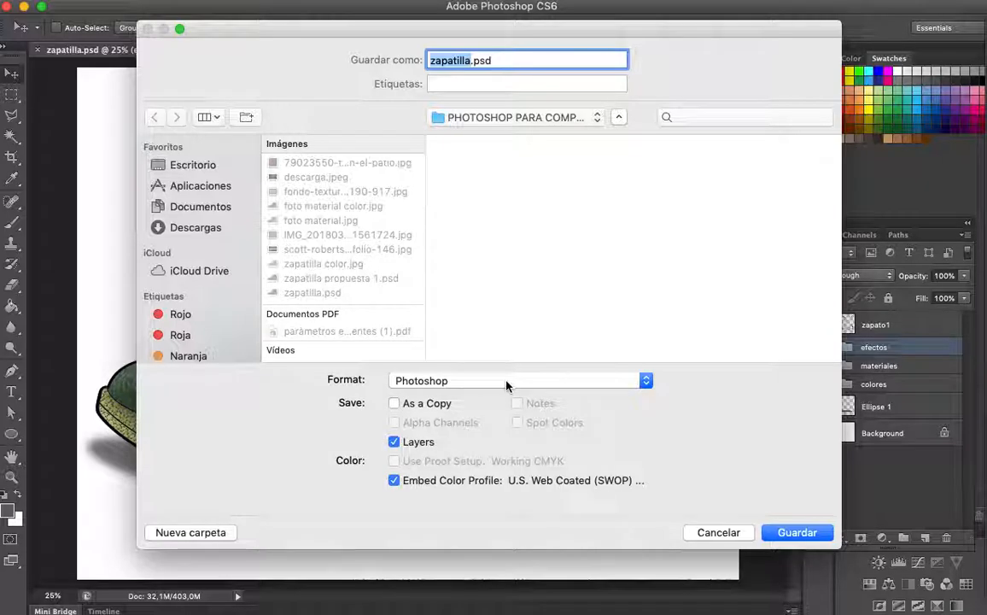
left_click(507, 386)
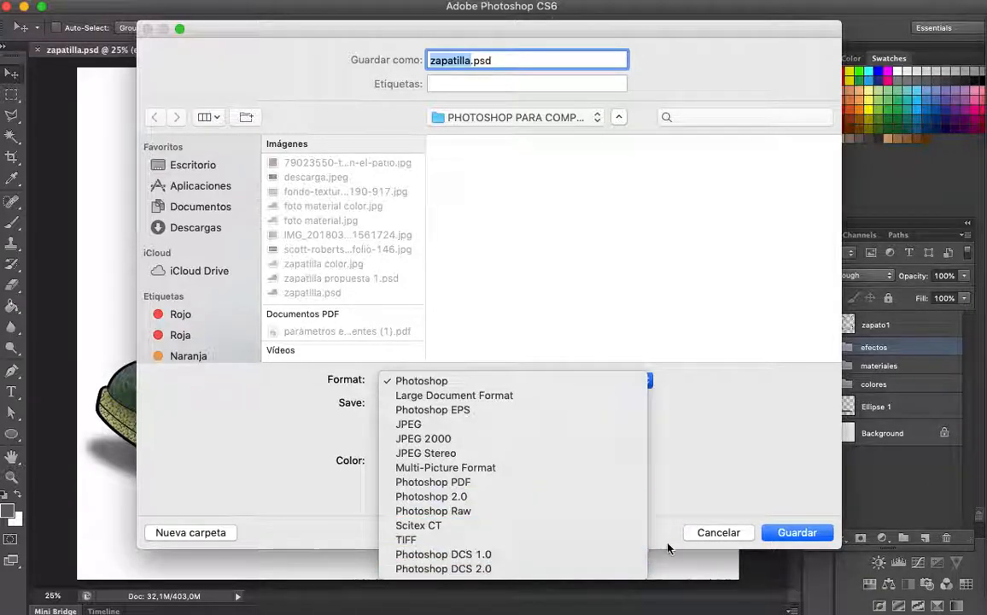
left_click(692, 536)
left_click(712, 532)
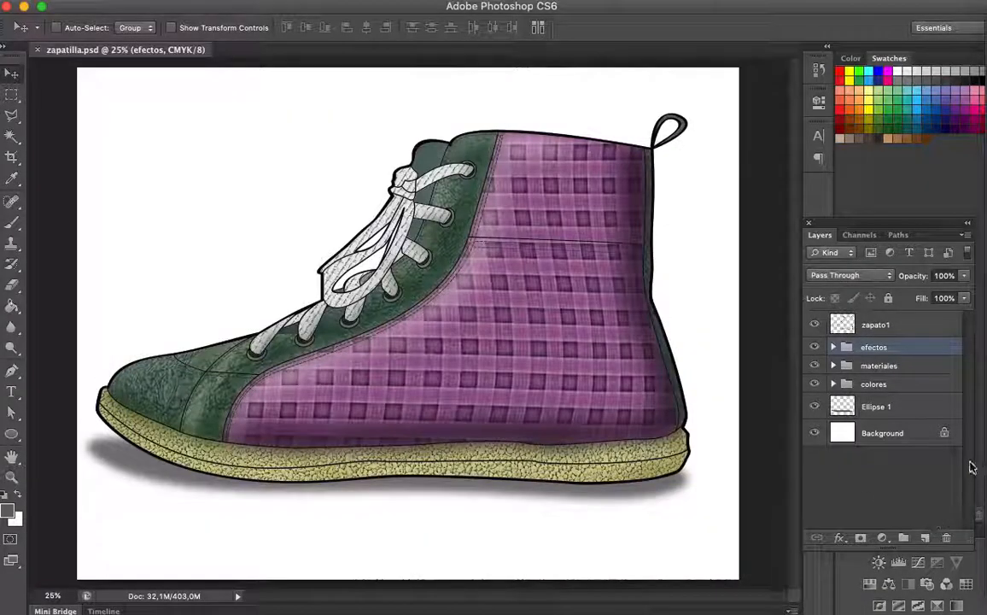
Step: Hide the white Background layer so the sneaker sits on transparency
left_click(815, 434)
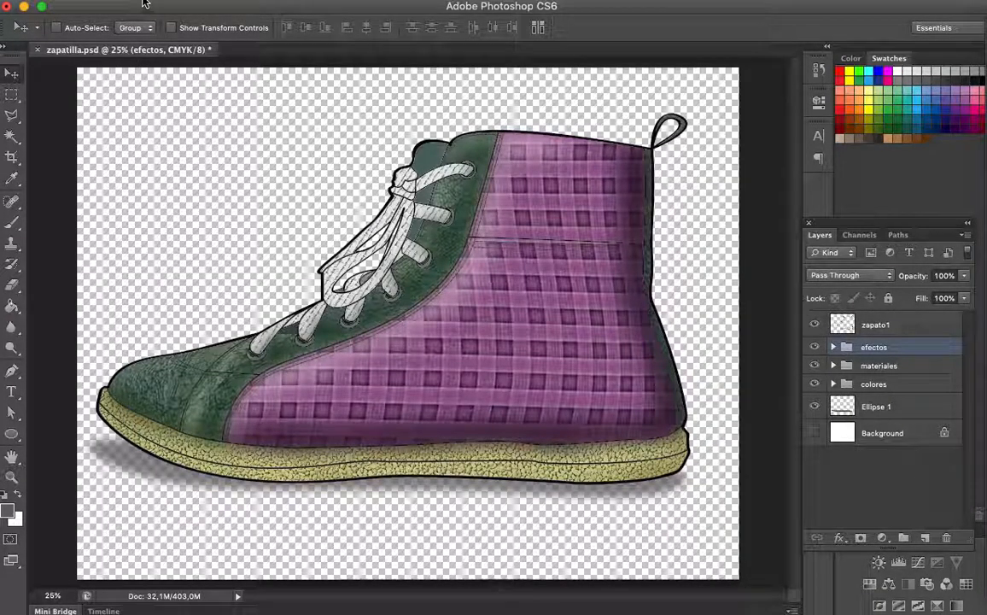
left_click(145, 1)
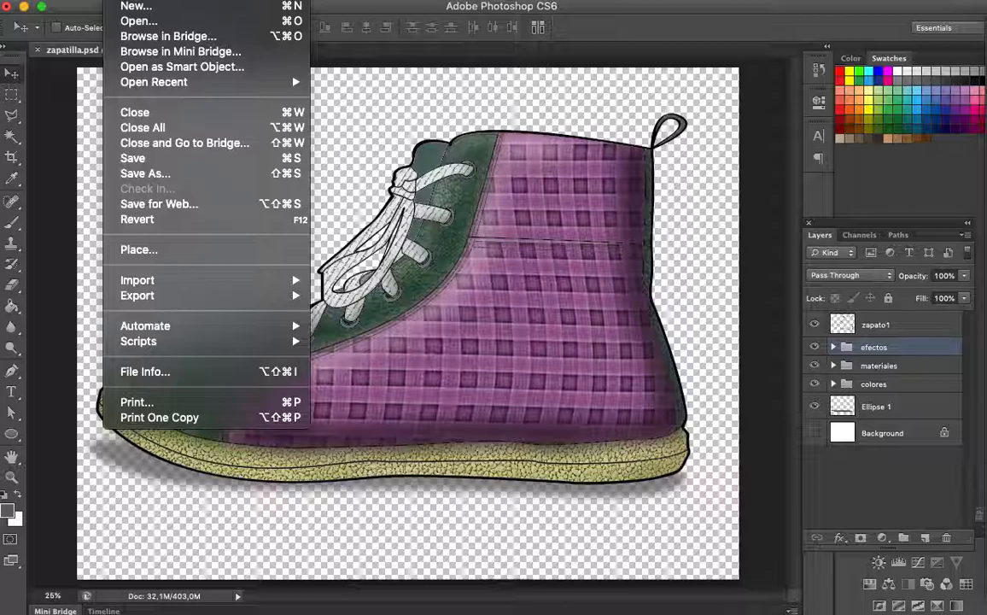
mouse_move(188, 1)
mouse_move(219, 13)
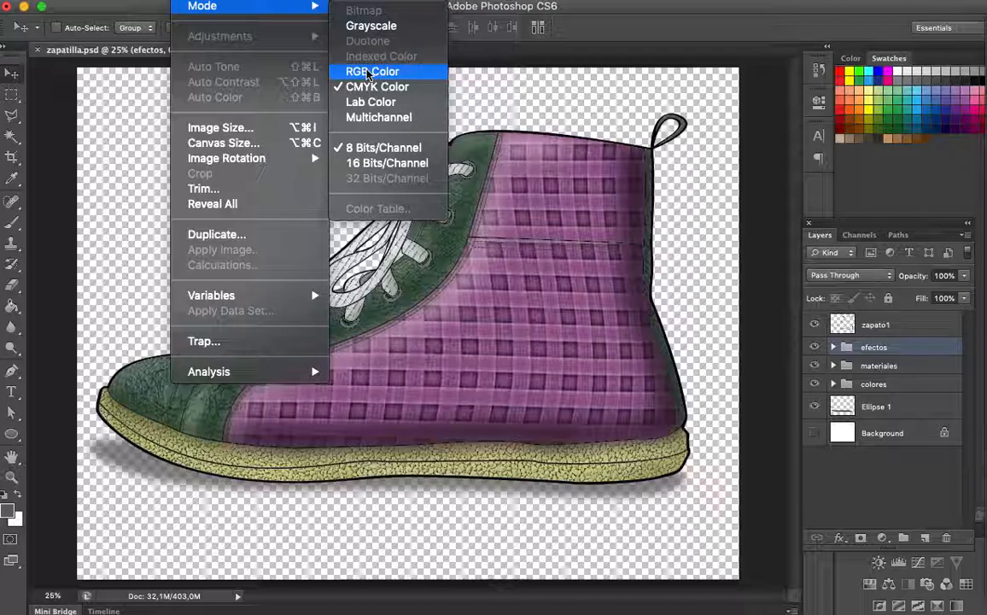
left_click(364, 125)
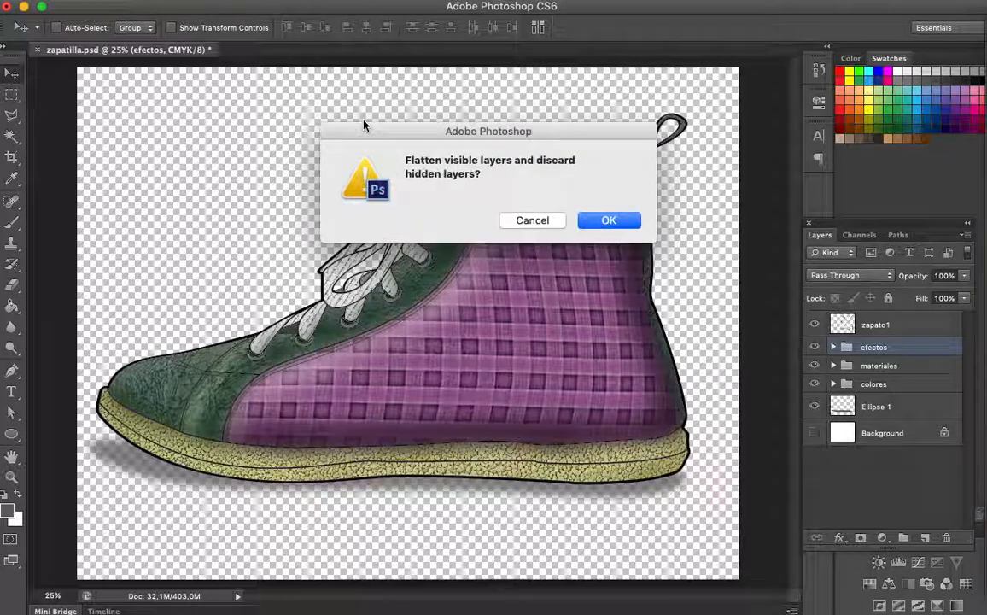
left_click(609, 221)
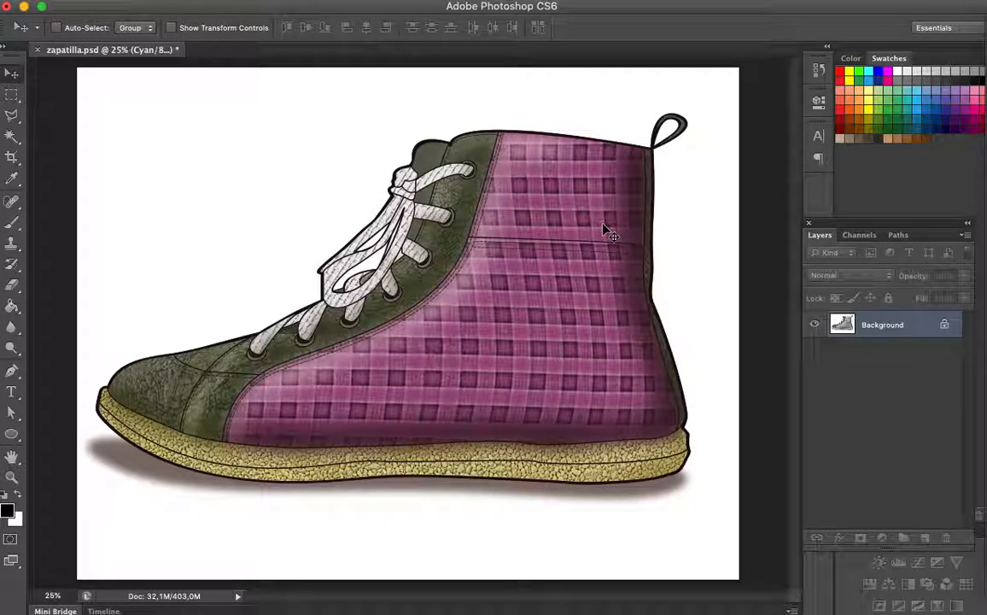
key("super+z")
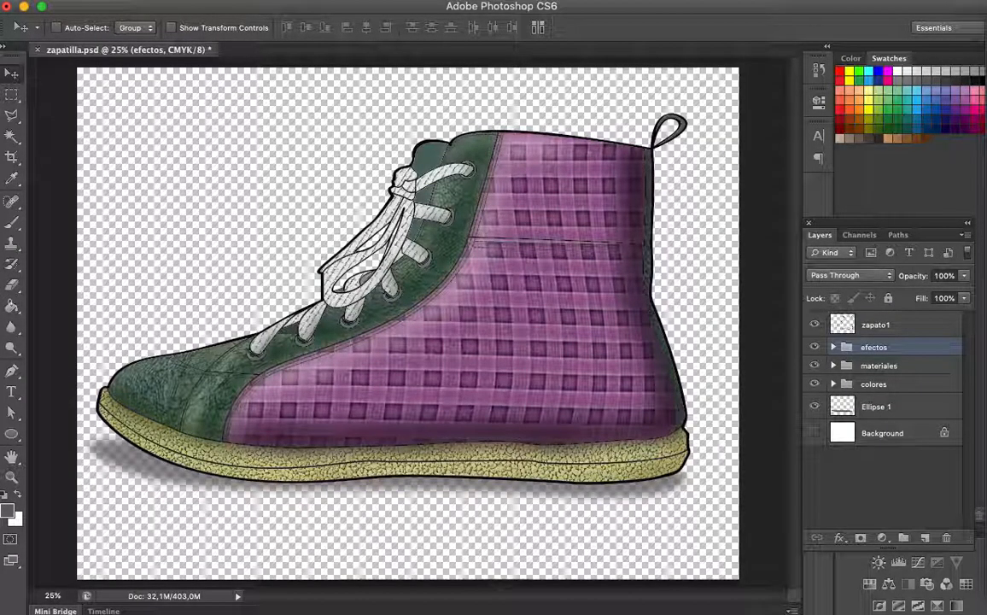
Step: Convert the sneaker document to RGB Color mode without merging its layers
left_click(195, 1)
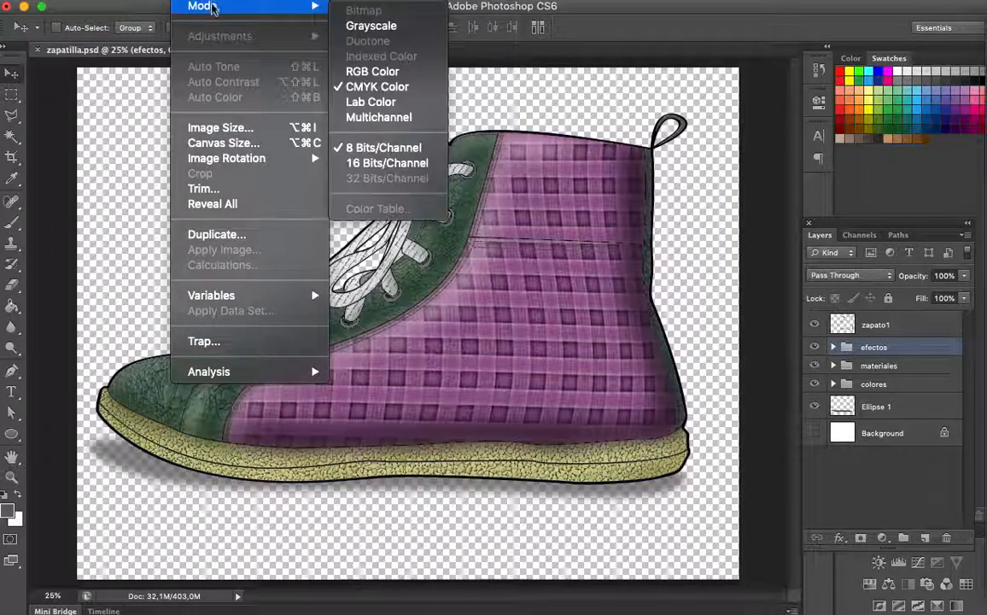
left_click(371, 73)
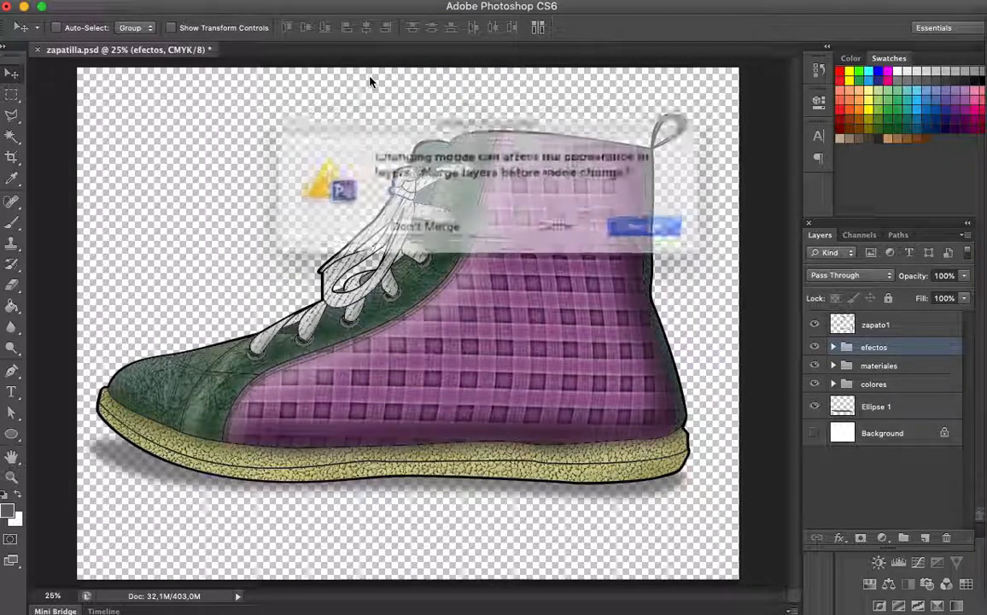
left_click(577, 224)
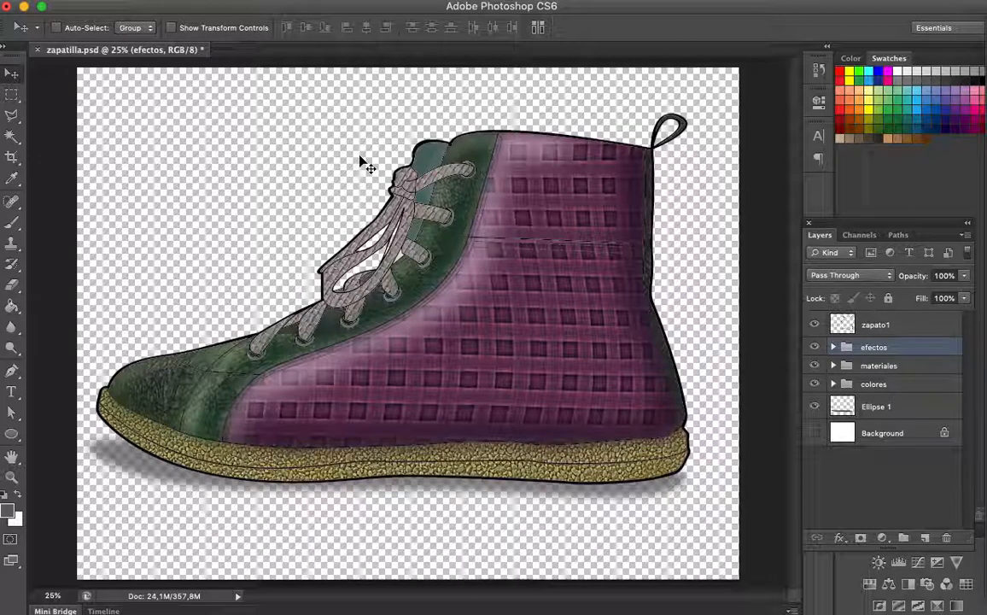
Step: Start saving a copy of the sneaker illustration and choose PNG as its format
left_click(151, 0)
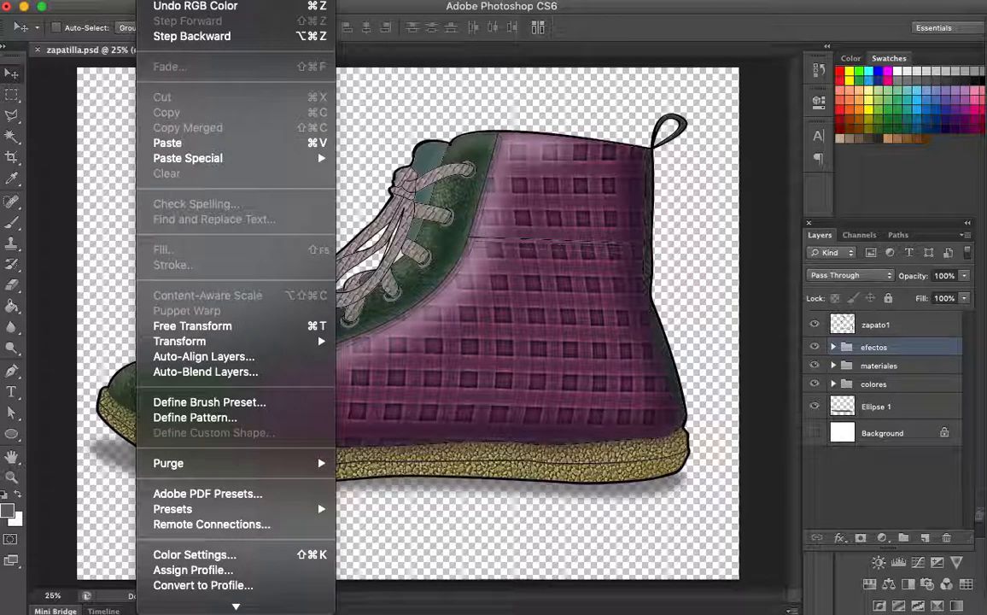
mouse_move(120, 0)
left_click(150, 174)
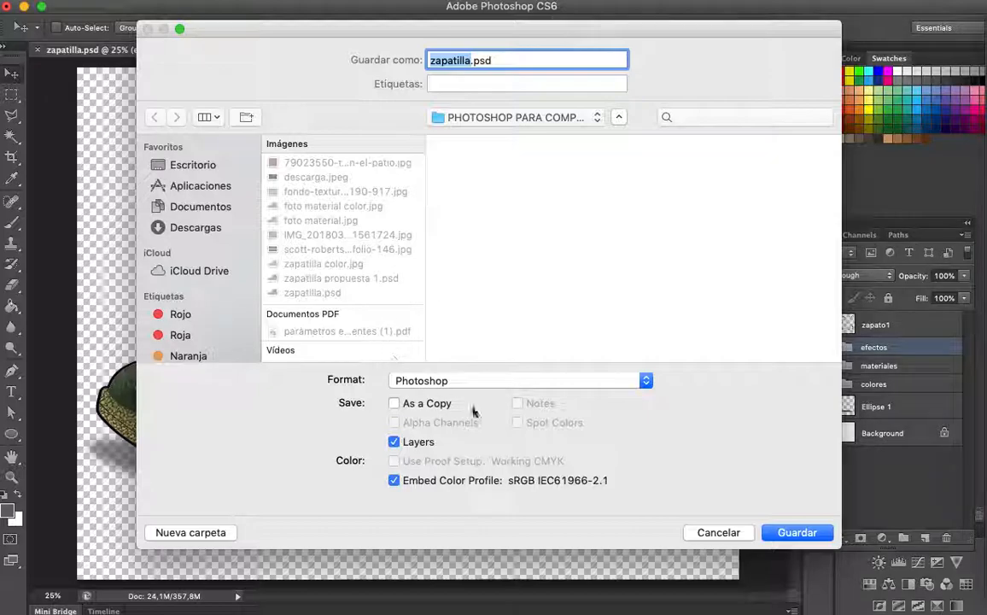
left_click(430, 380)
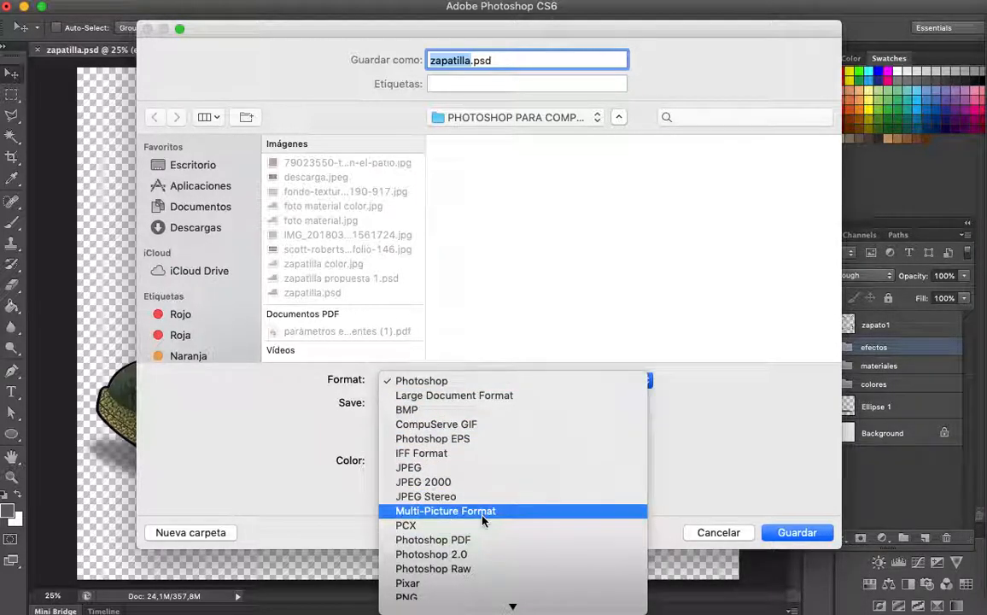
left_click(512, 526)
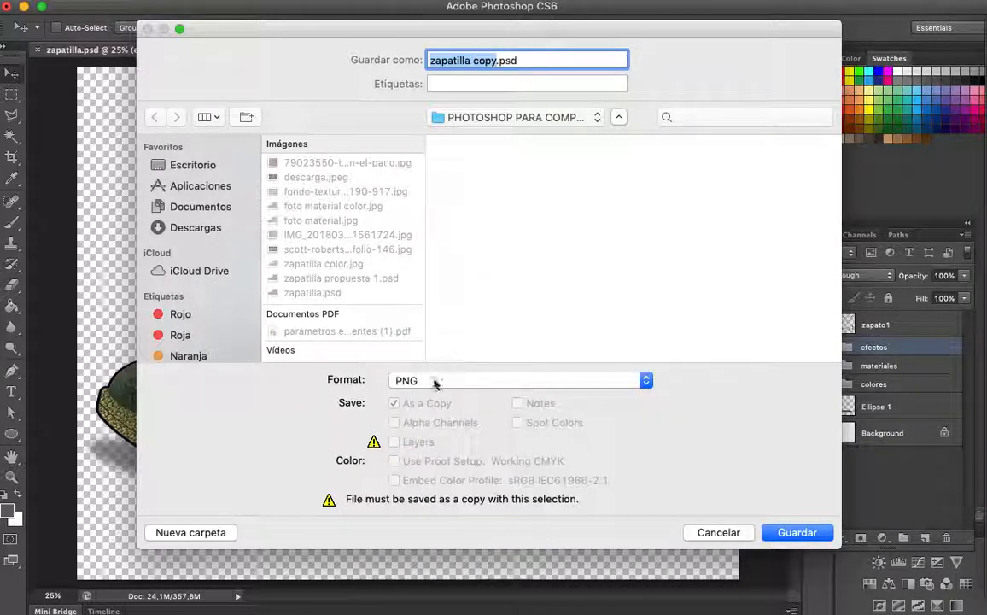
Step: Name the copy zapatilla propuesta 2.png and save it with Smallest / Slow compression and no interlacing
left_click(527, 64)
double_click(527, 64)
left_click_drag(527, 63, 476, 62)
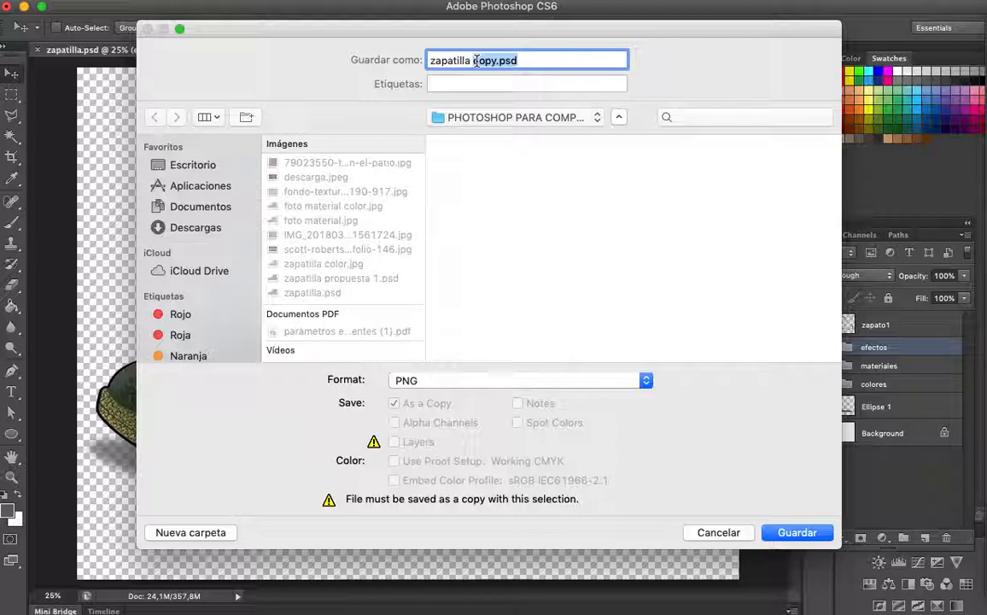
type("propuesta 2")
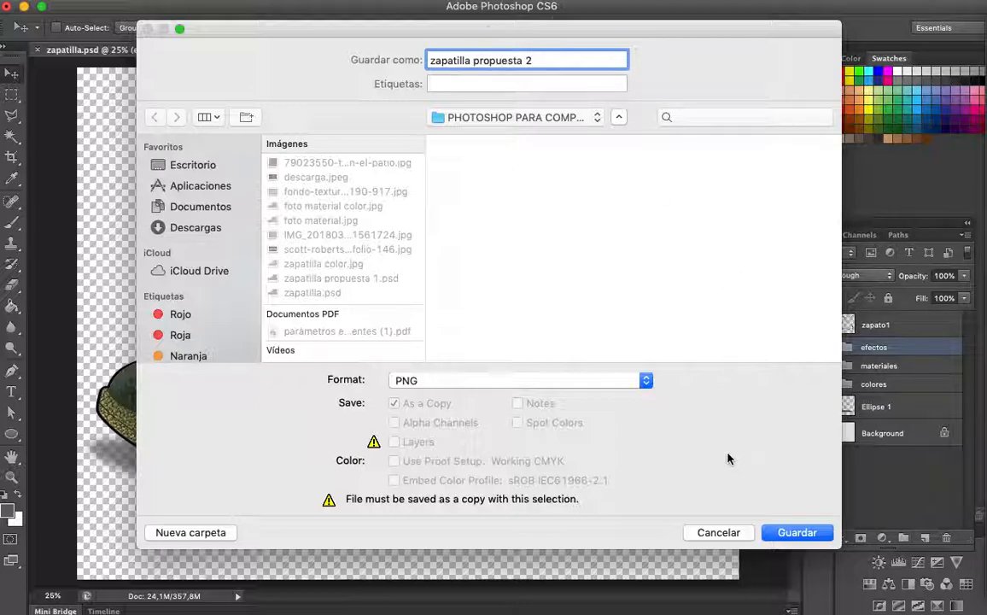
type(".png")
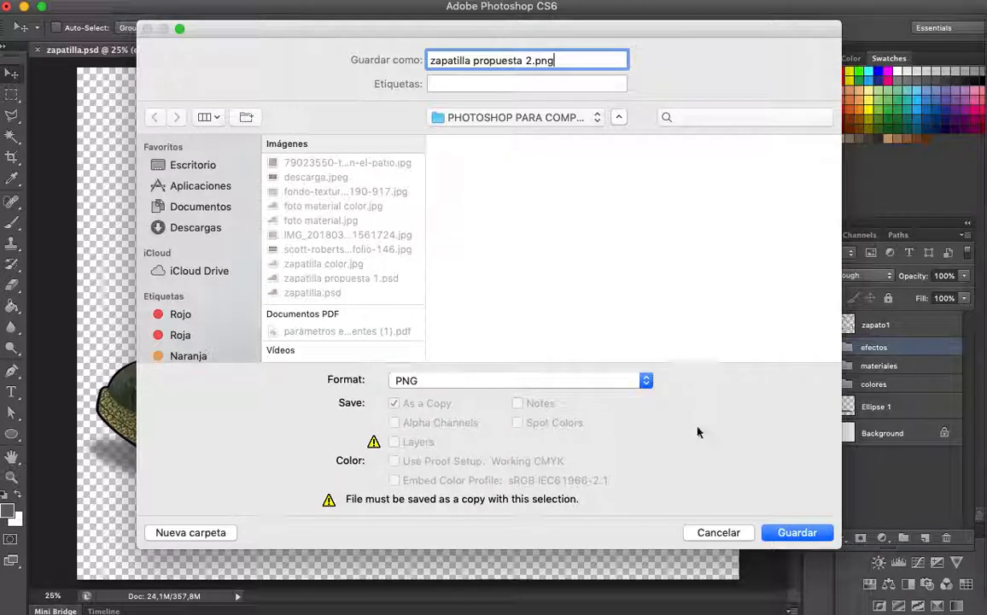
left_click(798, 534)
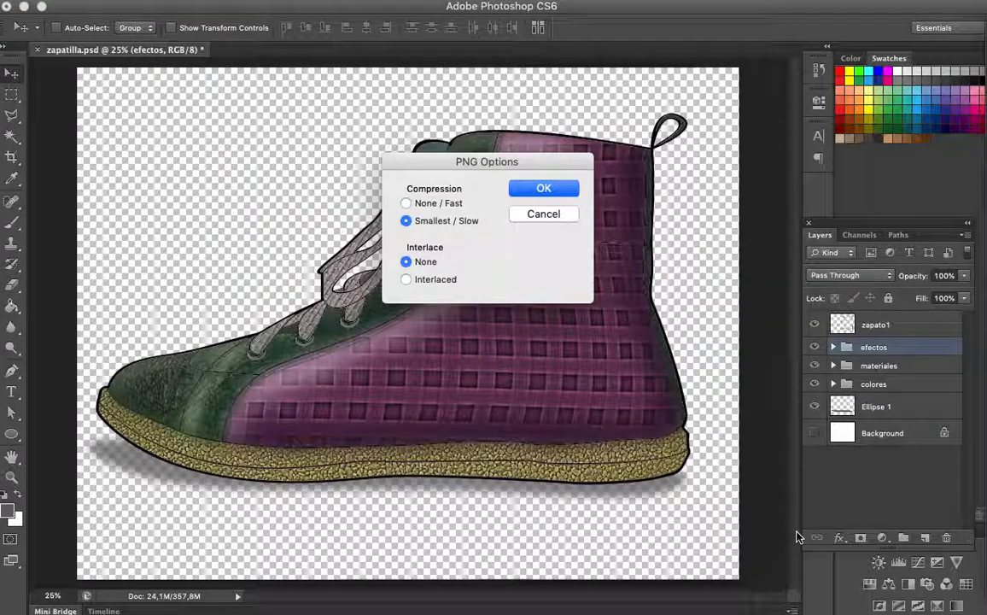
left_click(547, 189)
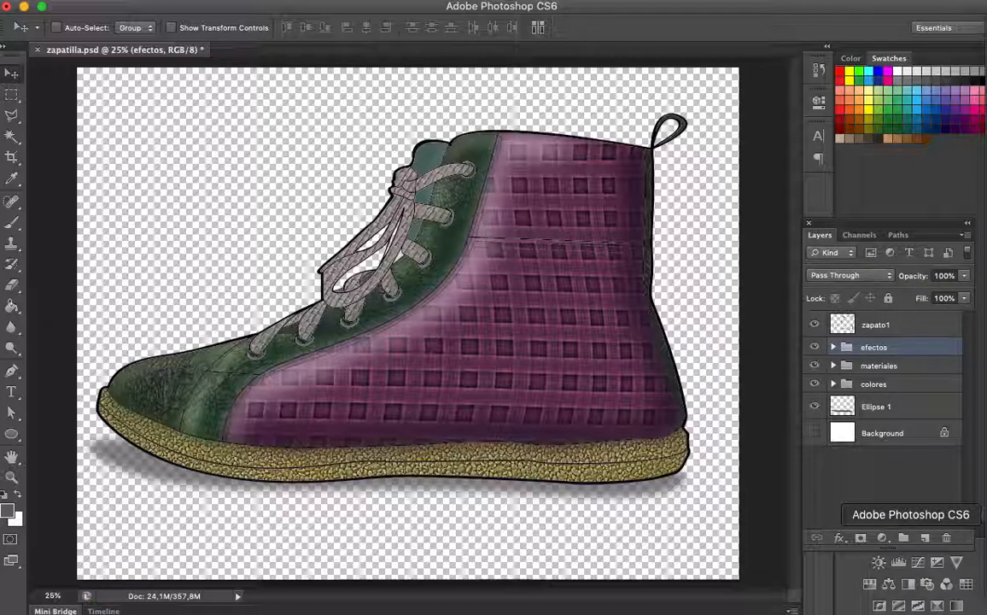
Step: Switch to Canva in Chrome and create a new Presentation Wide (16:9) design
left_click(986, 488)
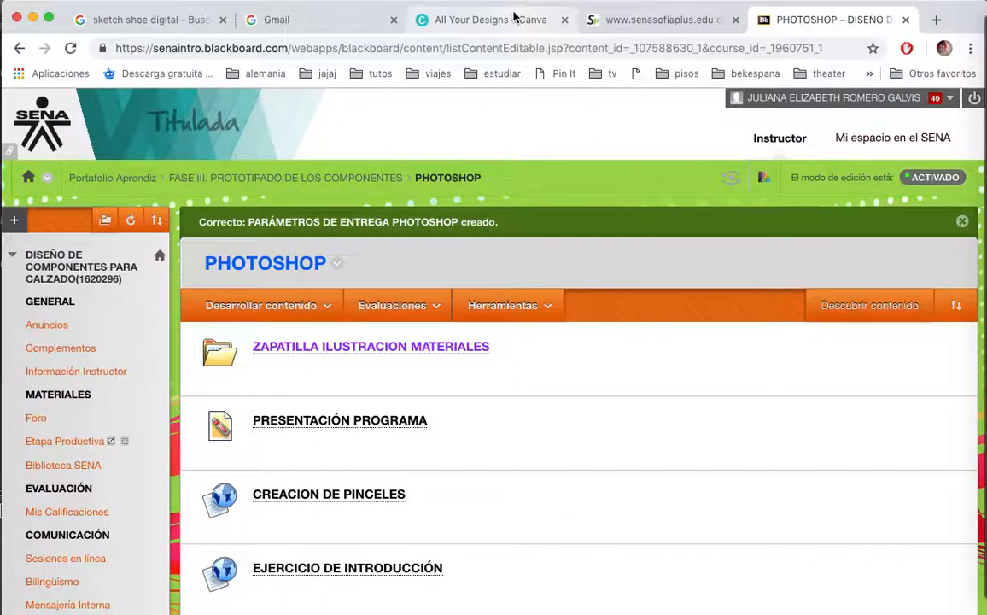
left_click(514, 18)
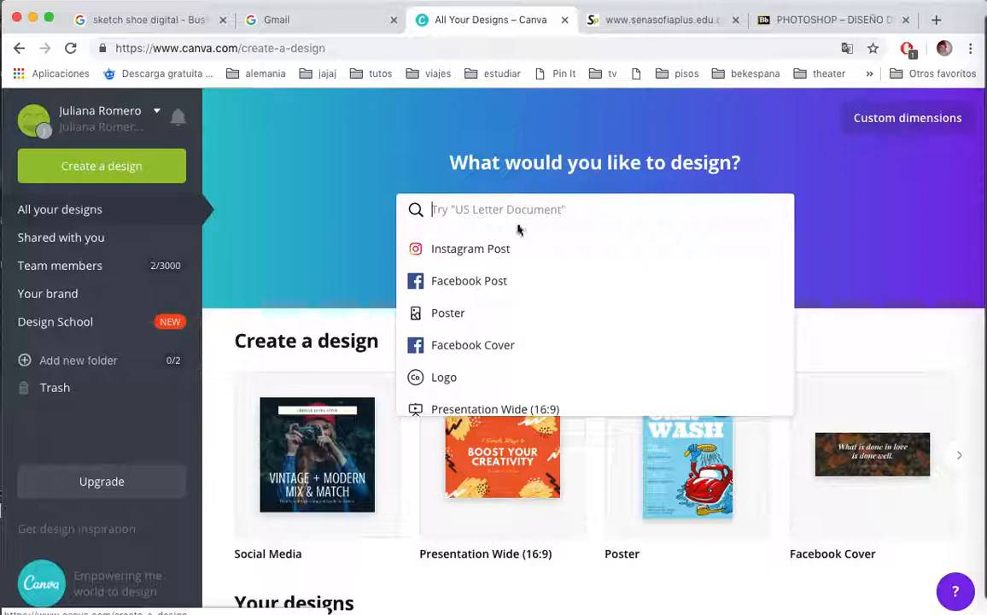
left_click(319, 257)
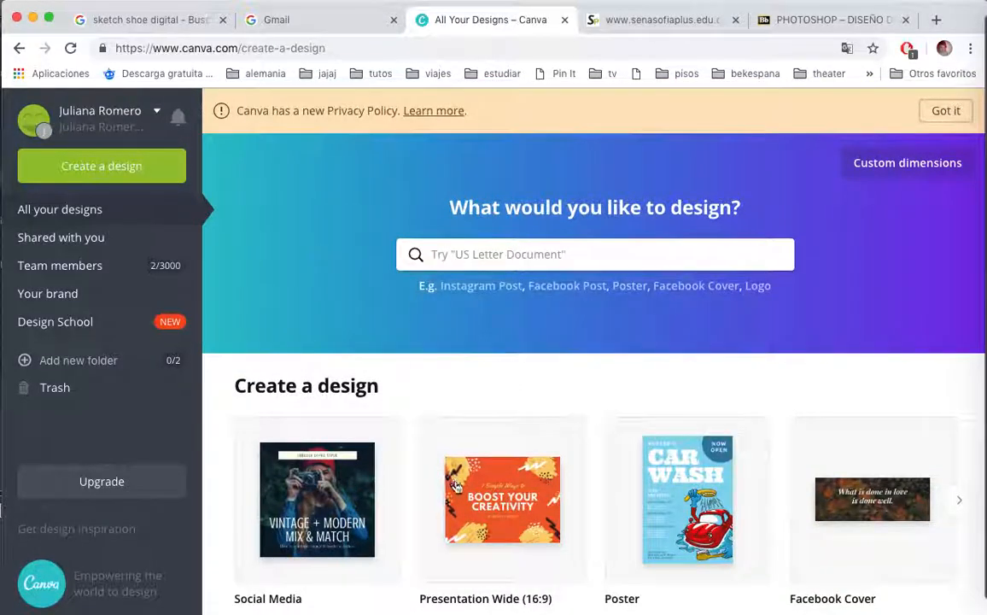
left_click(492, 516)
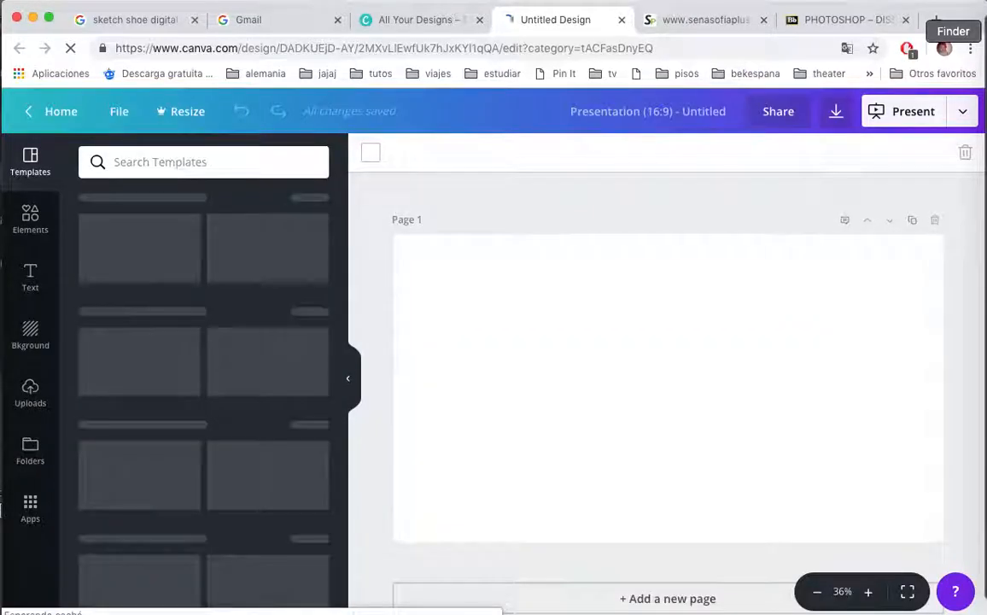
Step: Set the background of the blank presentation page to the light grey default color
left_click(985, 31)
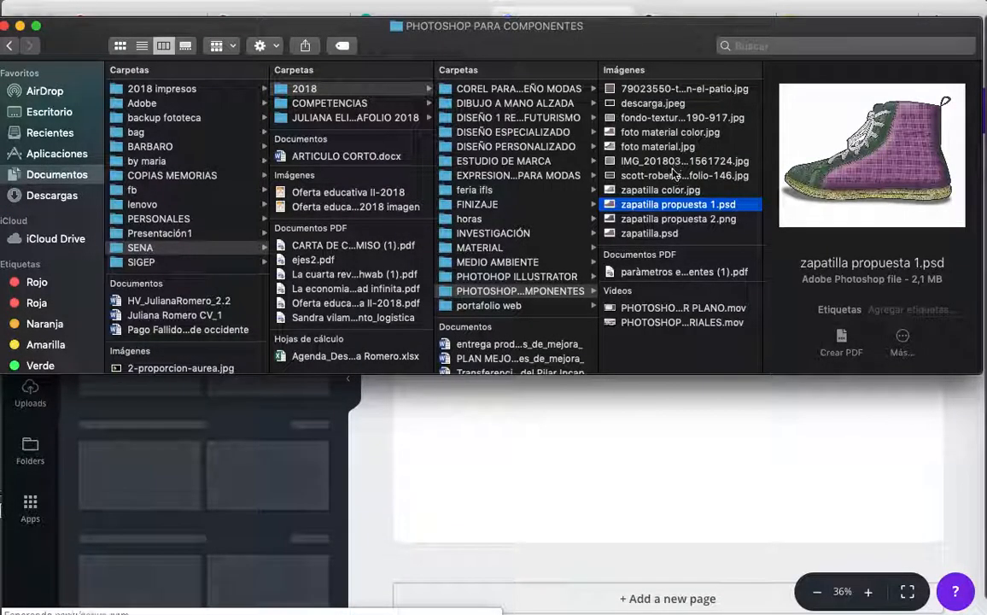
left_click(370, 449)
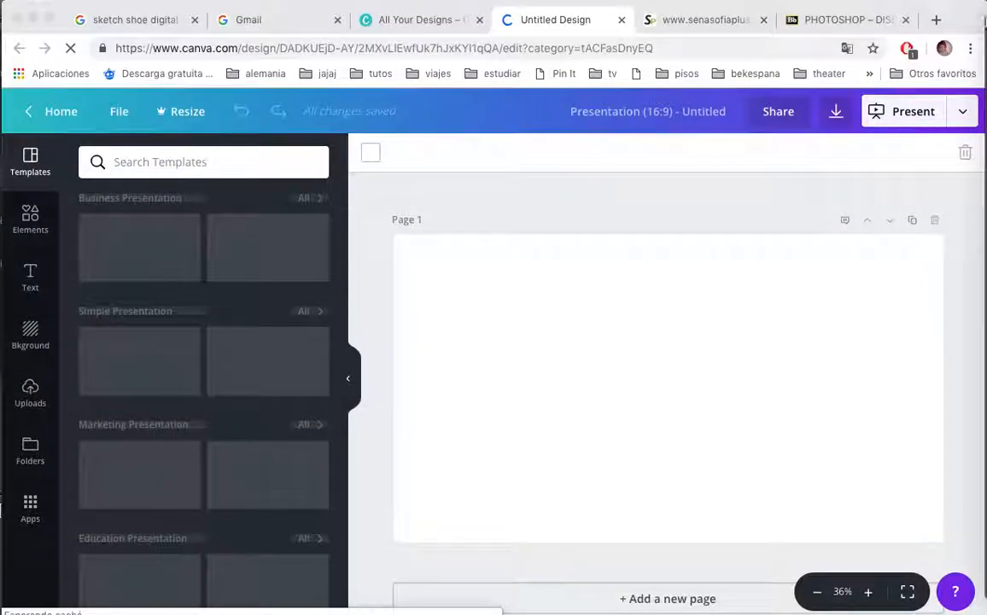
left_click(674, 280)
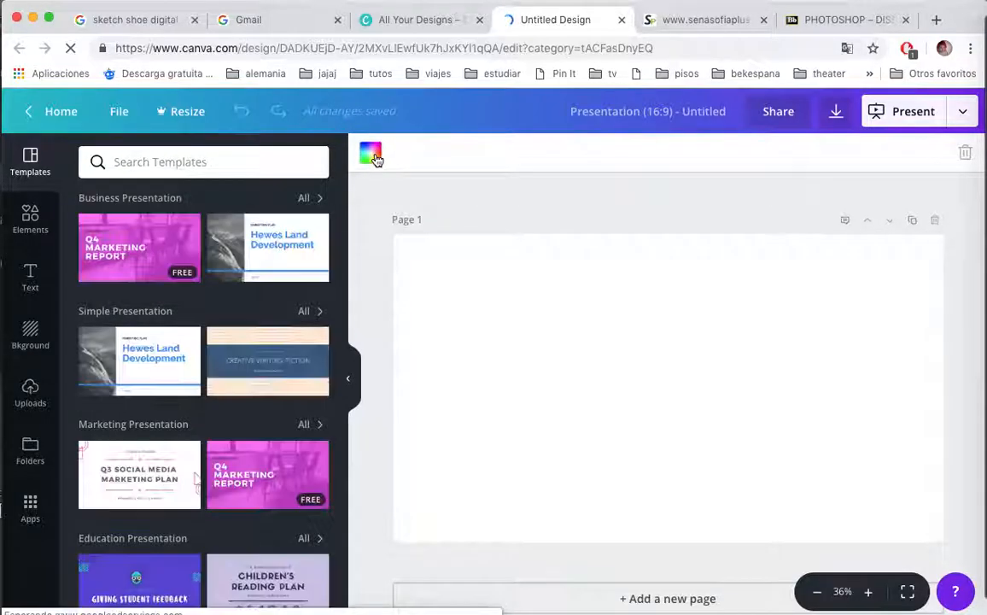
left_click(375, 156)
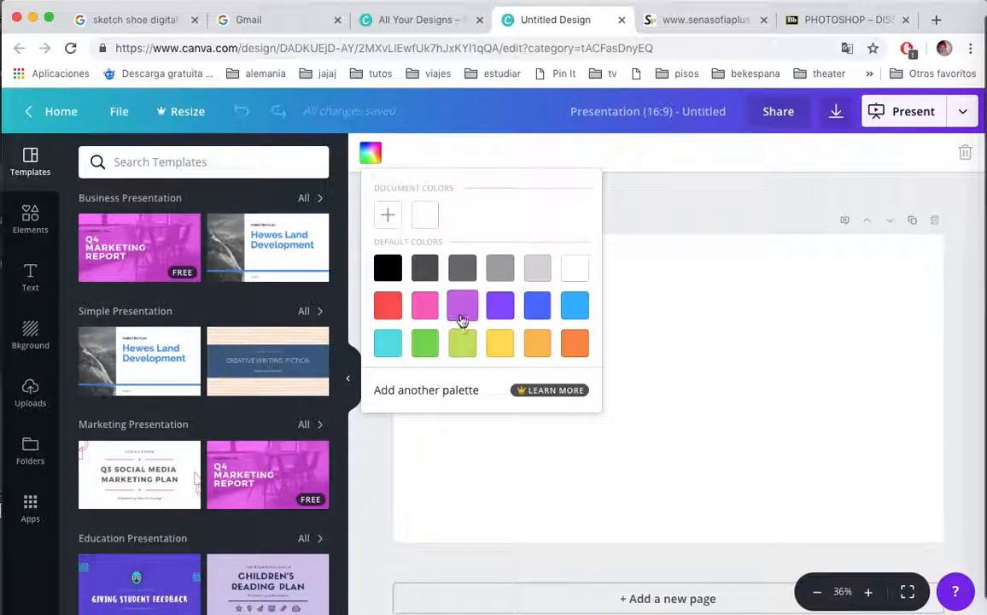
left_click(537, 268)
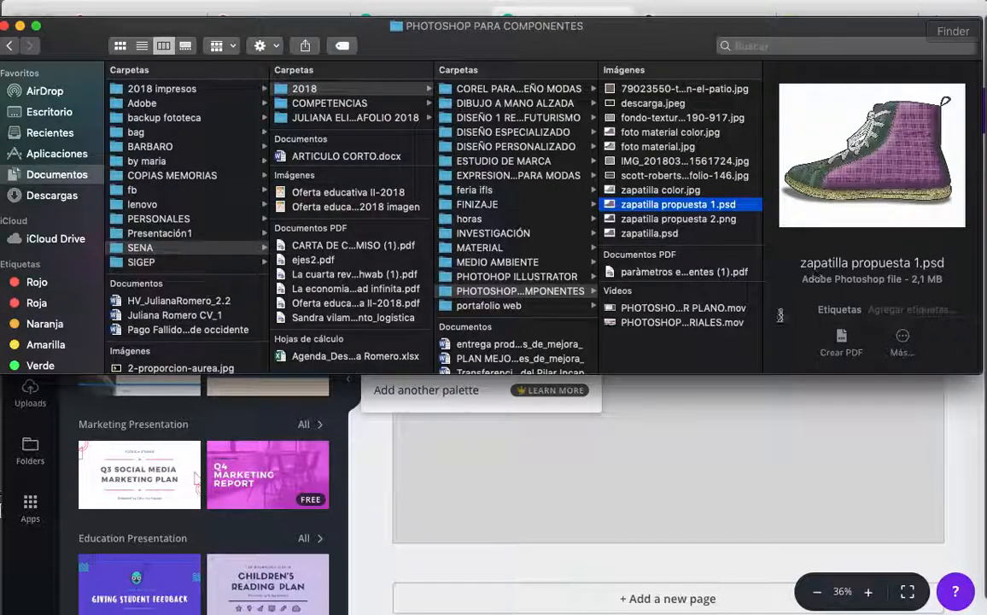
Step: Upload zapatilla propuesta 2.png from the PHOTOSHOP PARA COMPONENTES folder in Finder to the Canva uploads
left_click(670, 221)
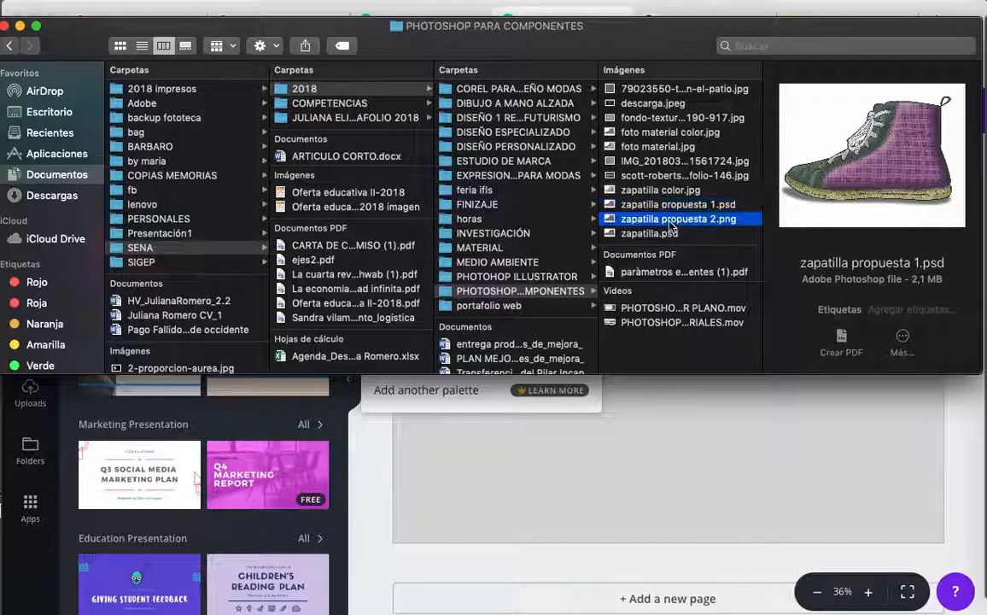
left_click_drag(670, 222, 218, 419)
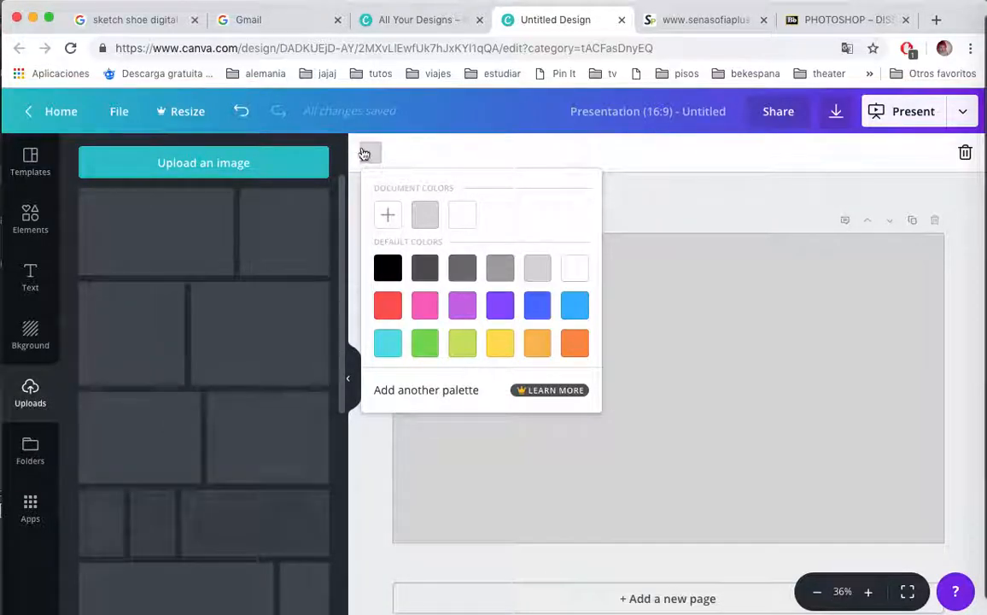
left_click(711, 214)
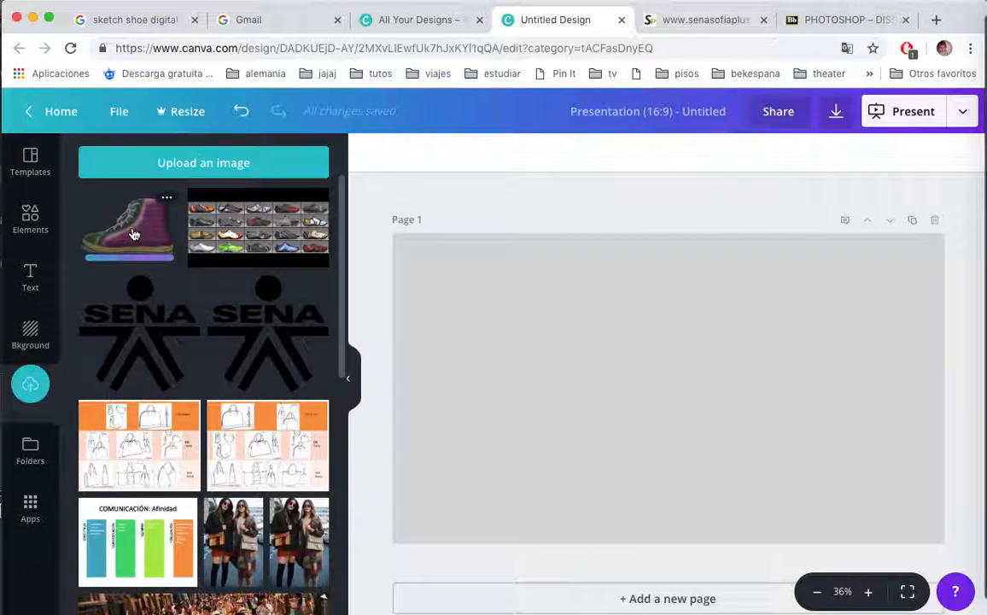
Step: Place the uploaded sneaker image on the grey page and shift it slightly left of center
left_click_drag(134, 235, 498, 346)
left_click_drag(505, 309, 505, 309)
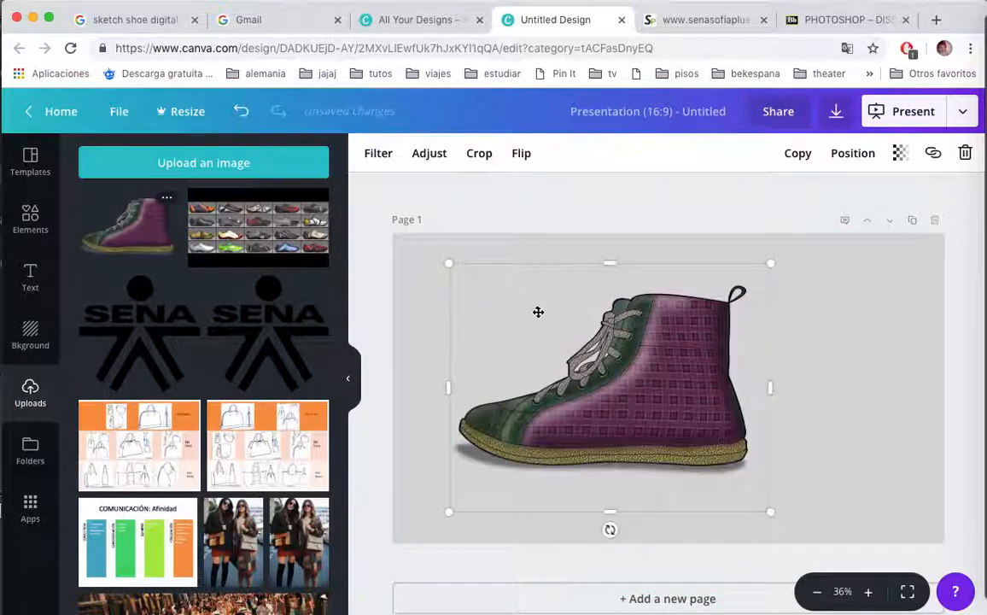
left_click_drag(681, 430, 650, 438)
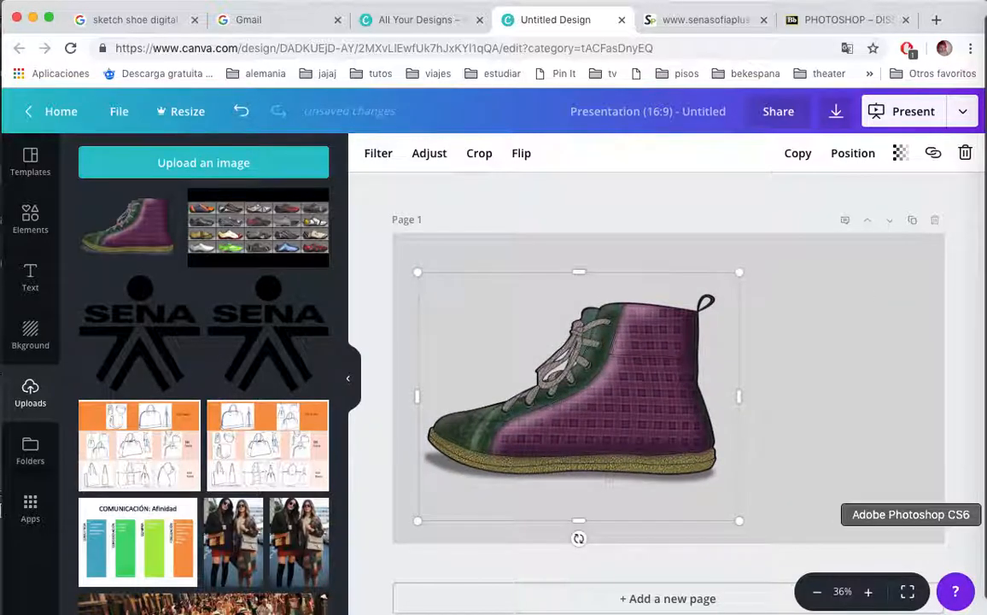
Step: Switch to Finder, rename zapatilla propuesta 1.psd to zapatilla propuesta 1.jpg, and upload it to the Canva uploads
left_click(982, 514)
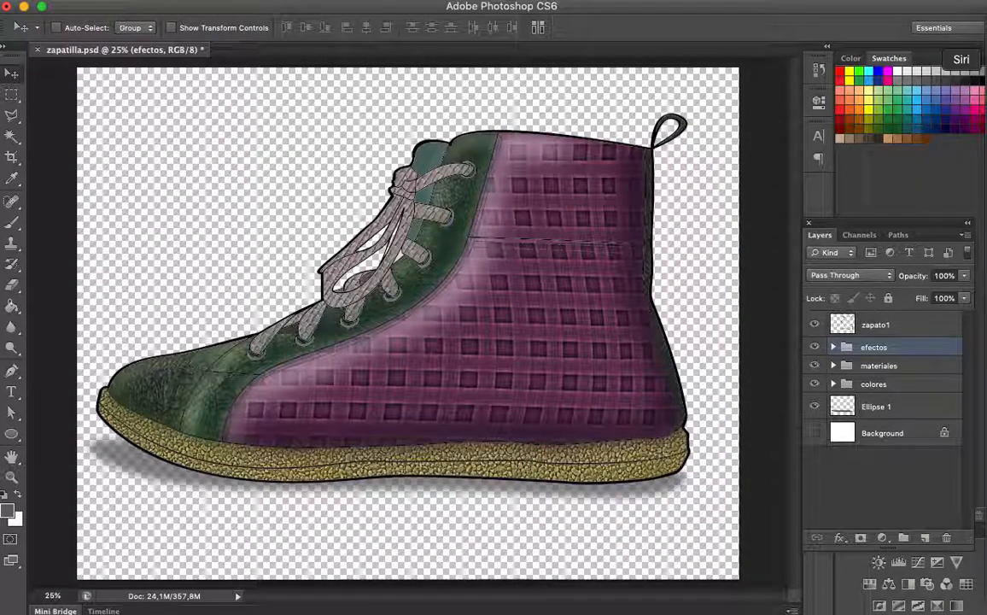
left_click(982, 31)
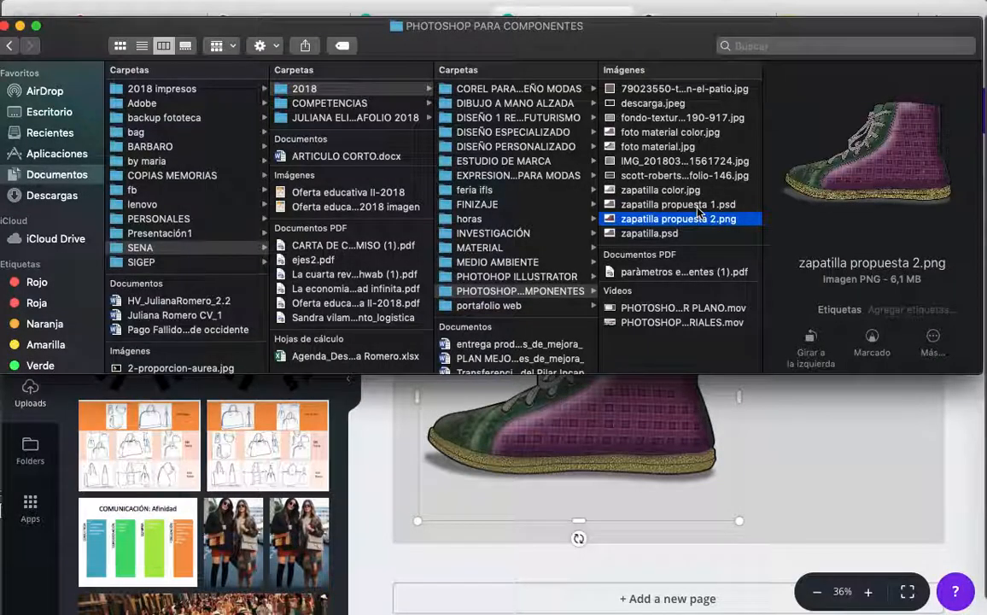
left_click(730, 205)
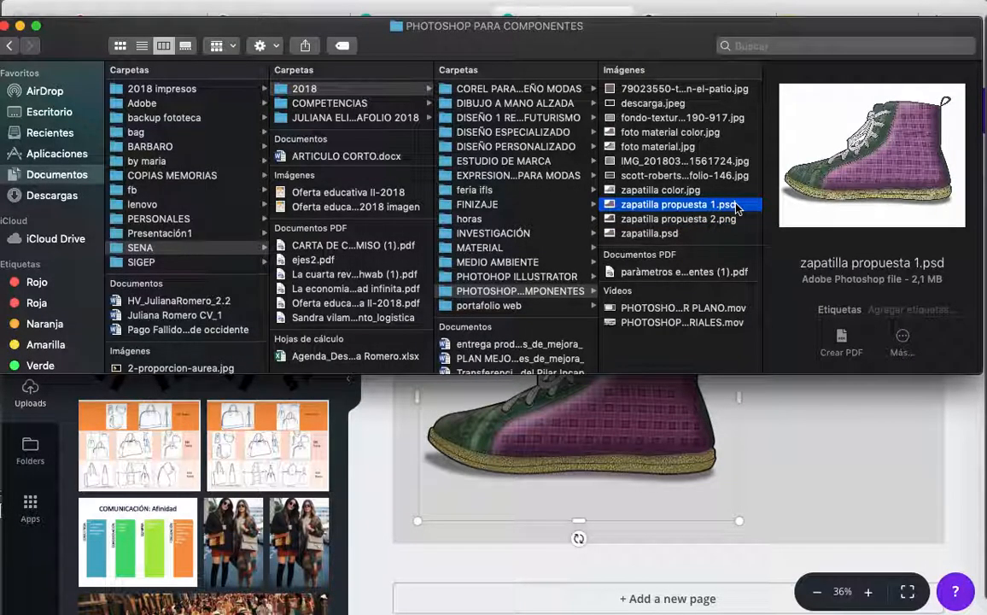
left_click(736, 207)
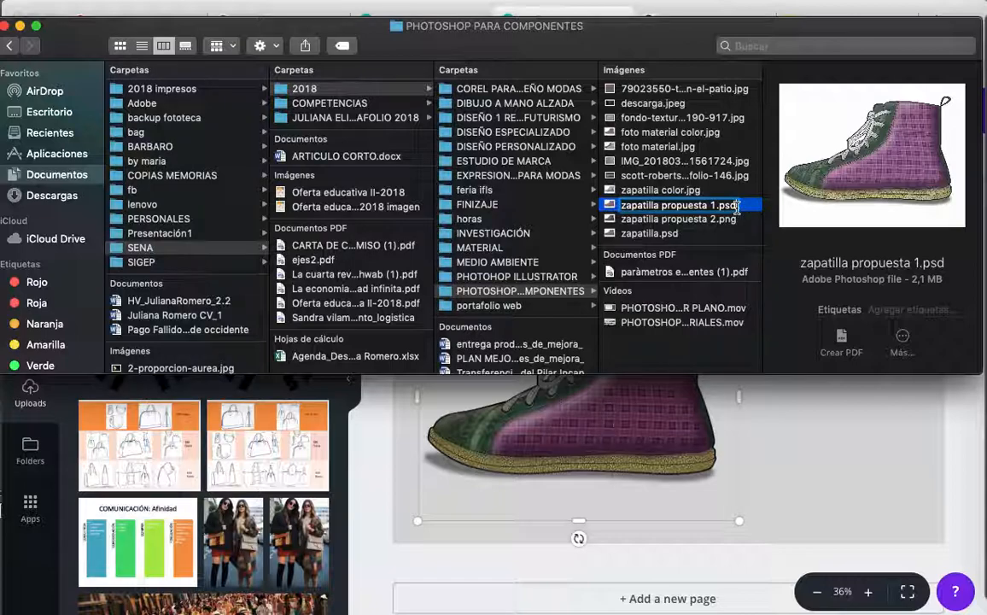
key("BackSpace")
key("BackSpace")
key("BackSpace")
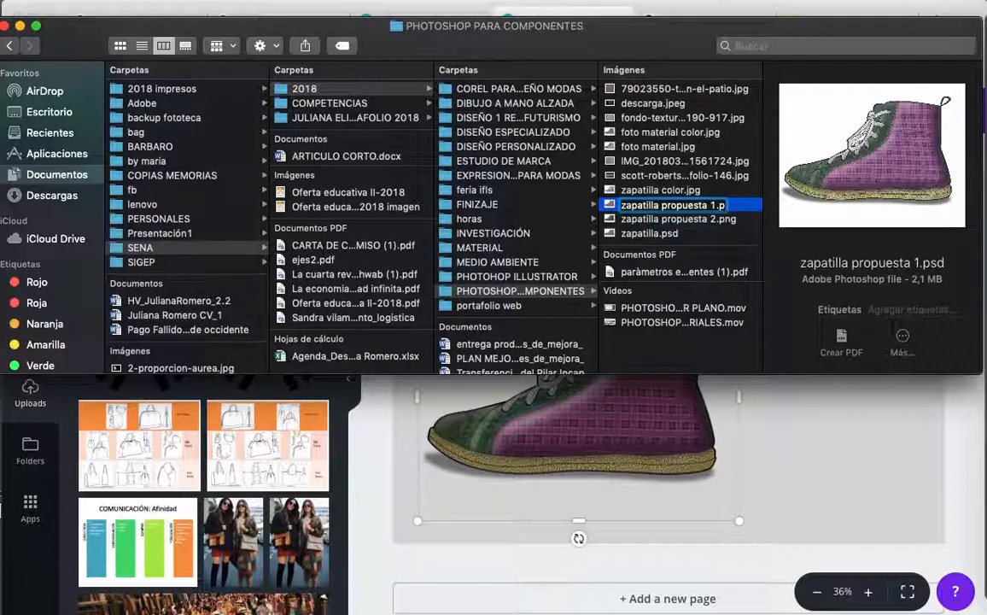
type("jpg")
key("Return")
left_click(622, 224)
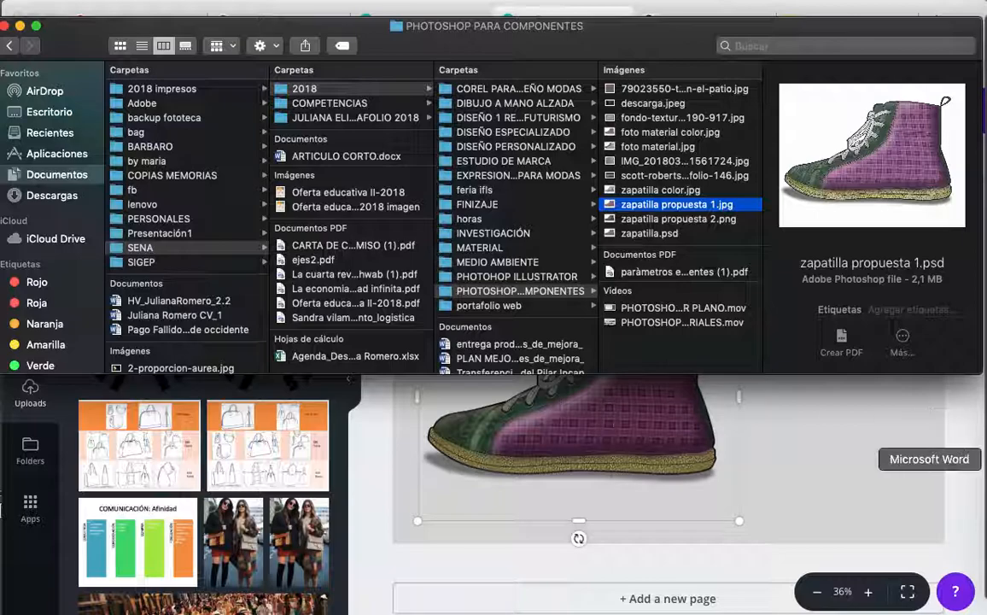
left_click_drag(676, 204, 171, 568)
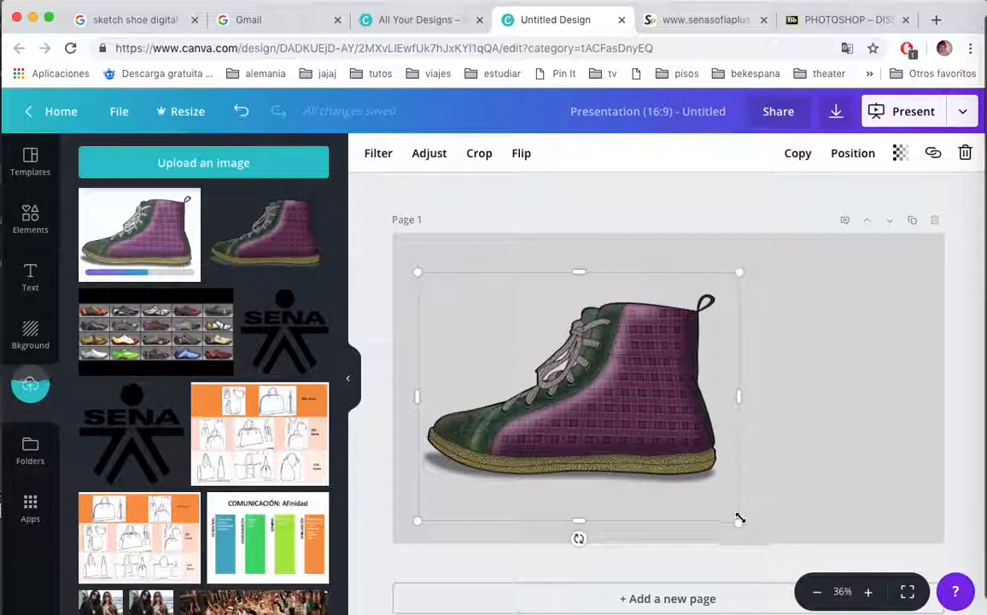
Step: Scale down the sneaker image on the grey page, keeping its upper-left corner in place
left_click_drag(739, 519, 664, 466)
left_click(435, 151)
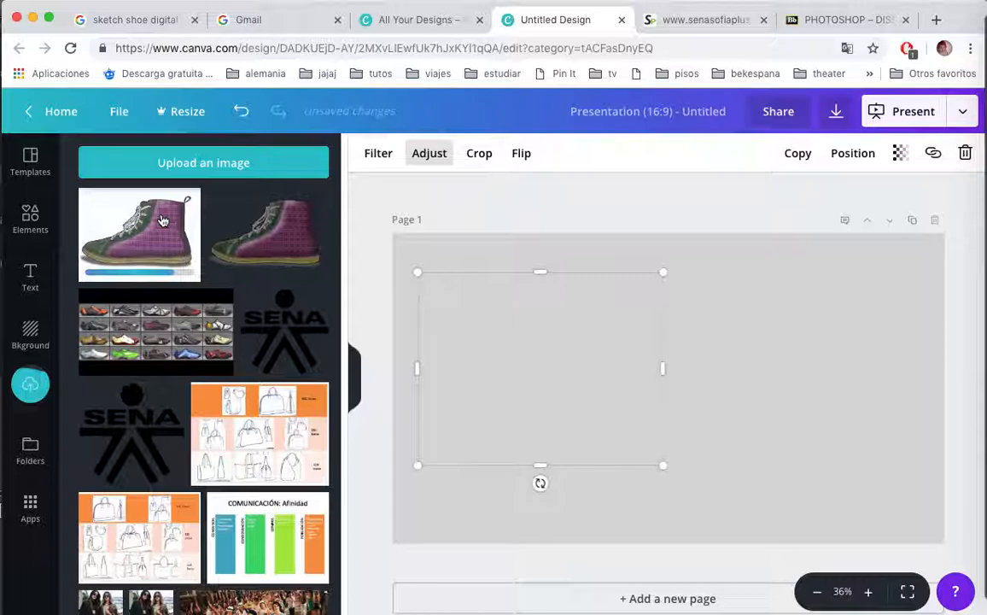
left_click(436, 151)
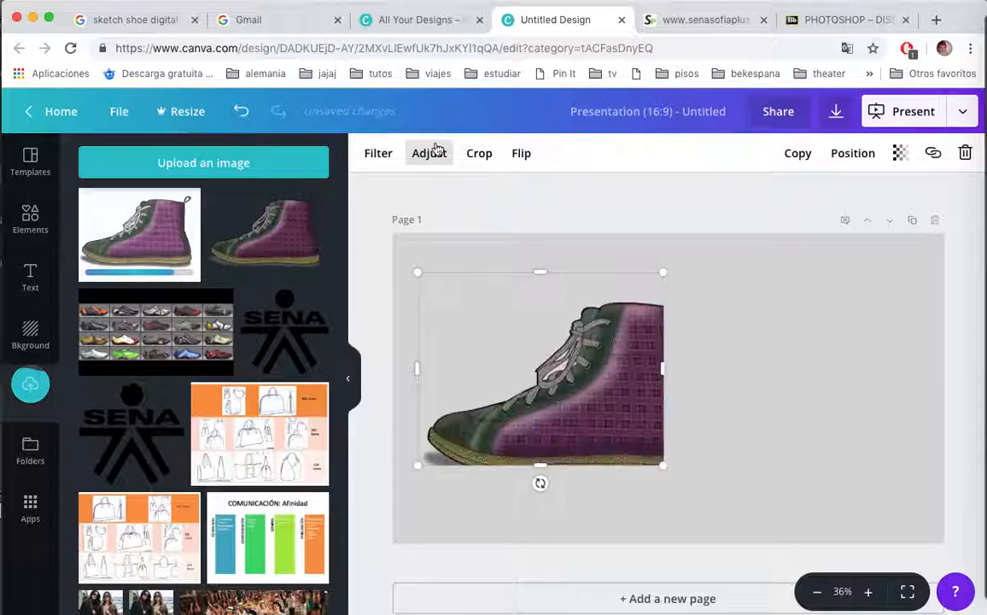
left_click(437, 151)
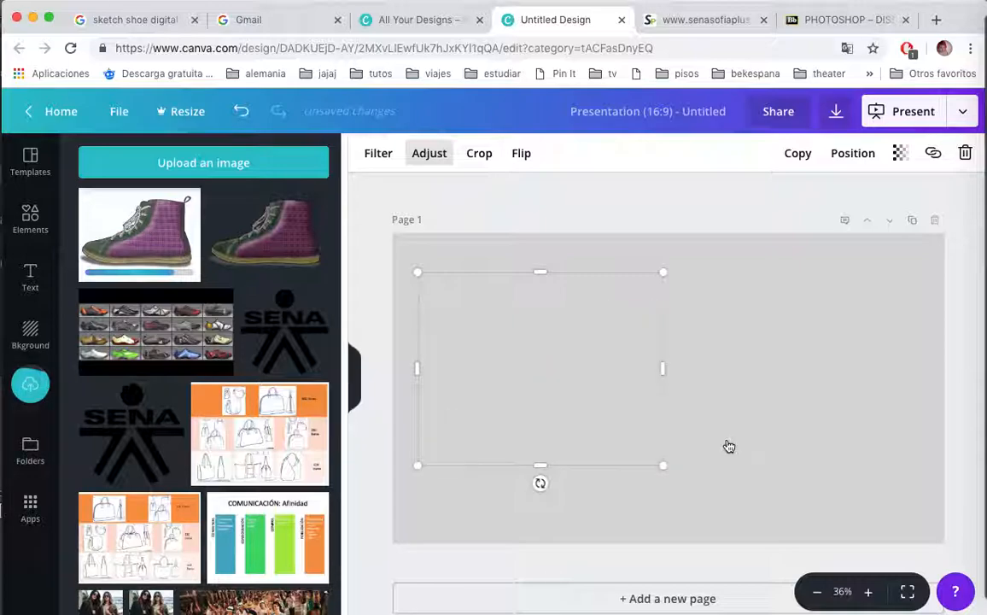